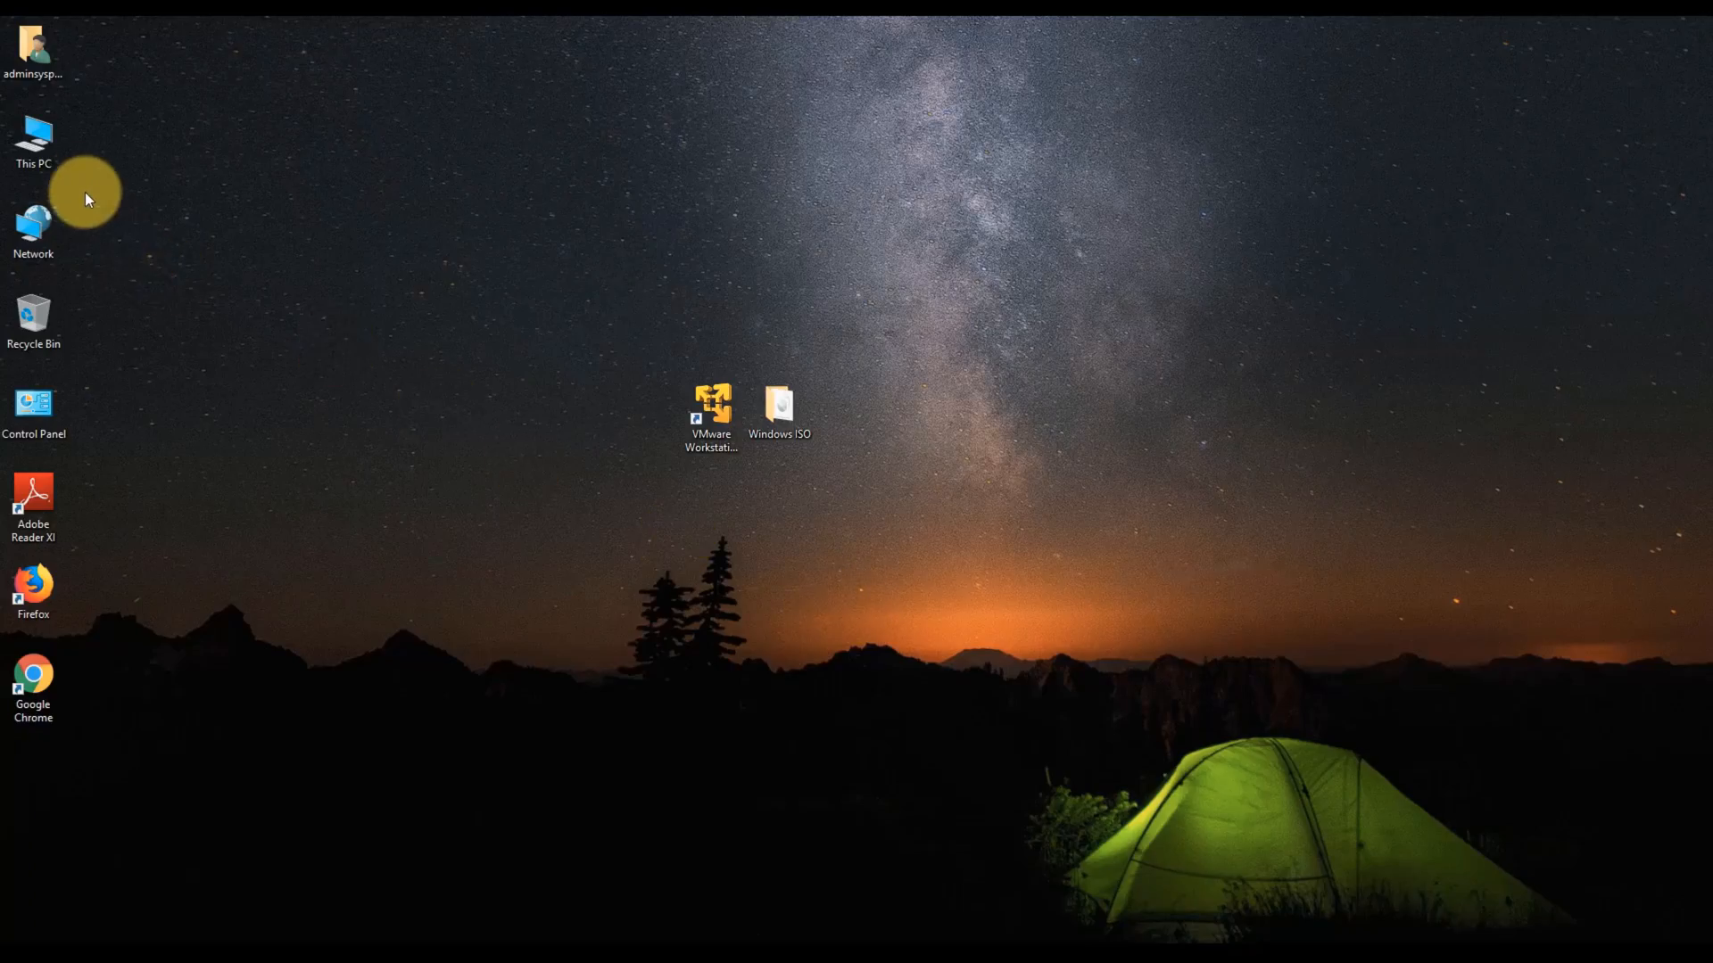
- View This PC's basic system information, then close that window
right_click(45, 147)
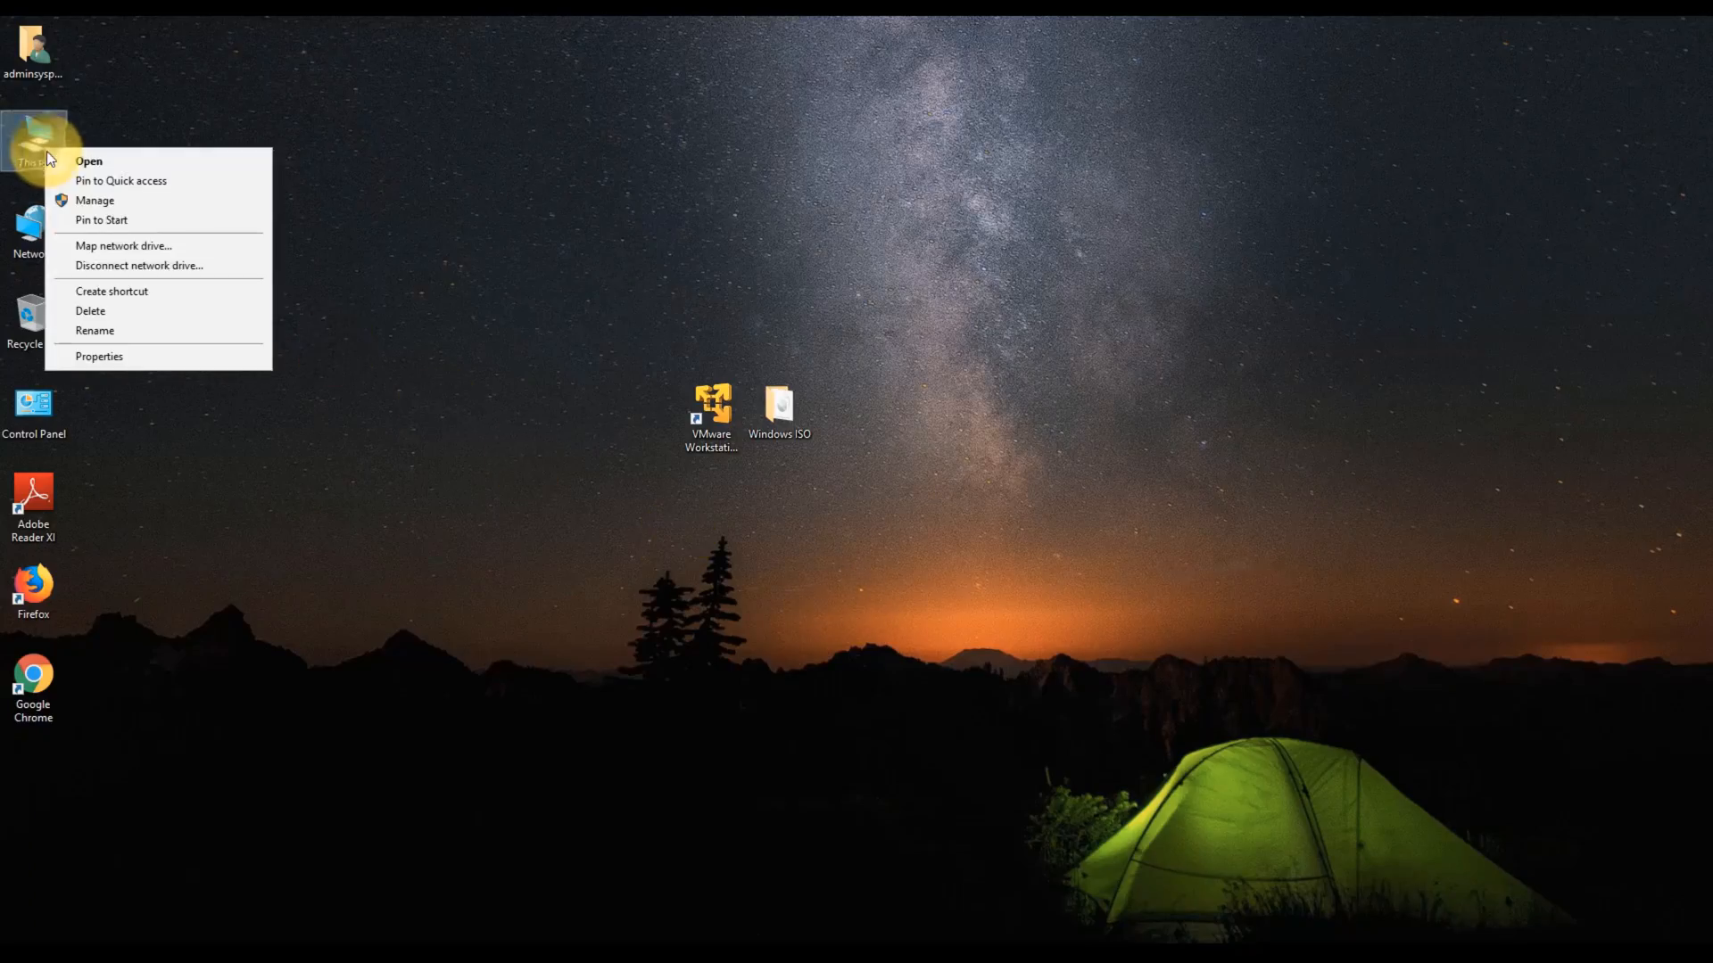
left_click(117, 357)
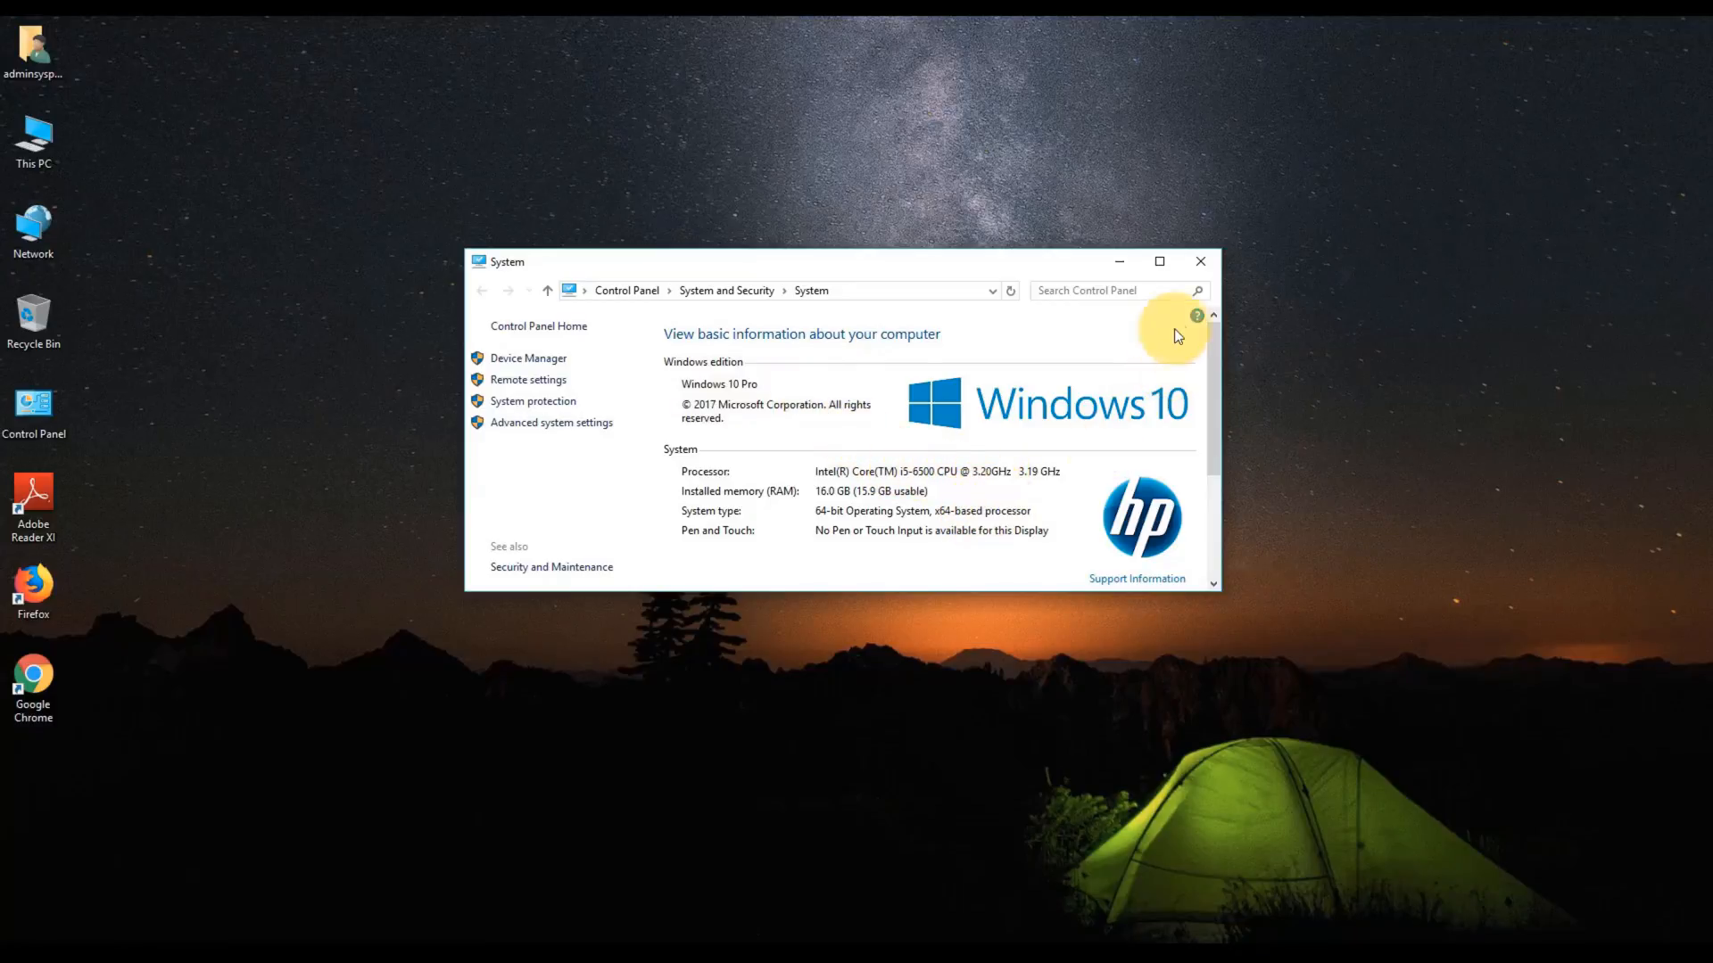
left_click(1201, 260)
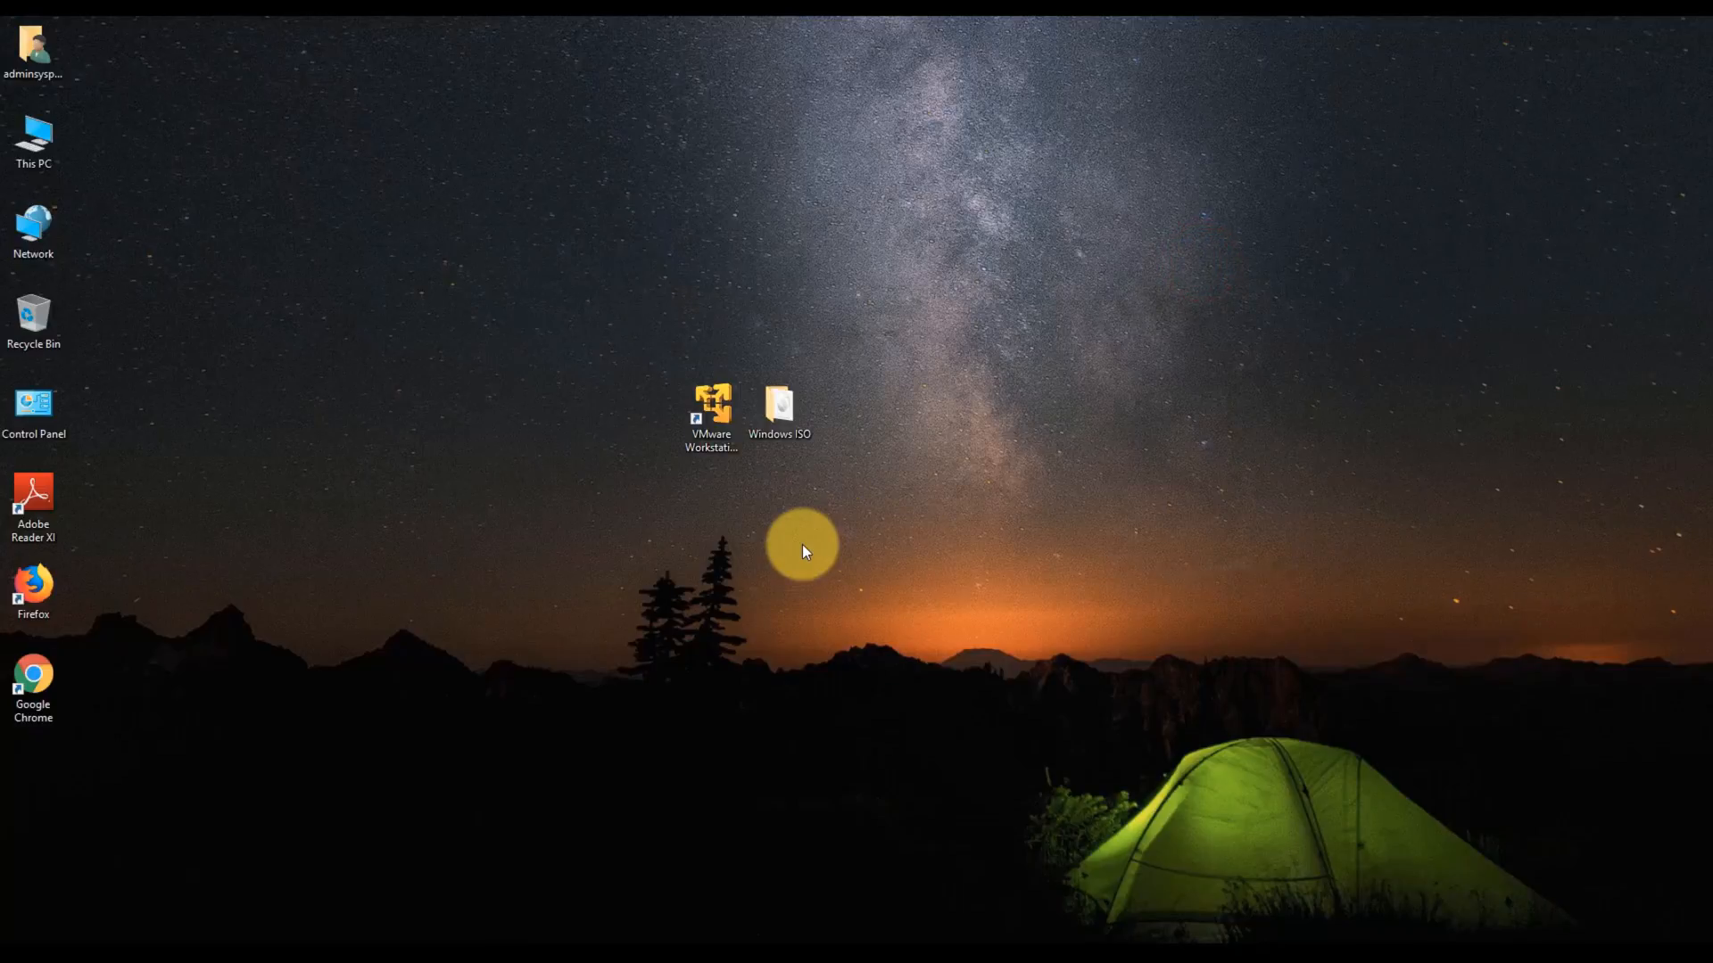
- Launch VMware Player and check the Windows ISO folder, then bring Player back centred
double_click(713, 421)
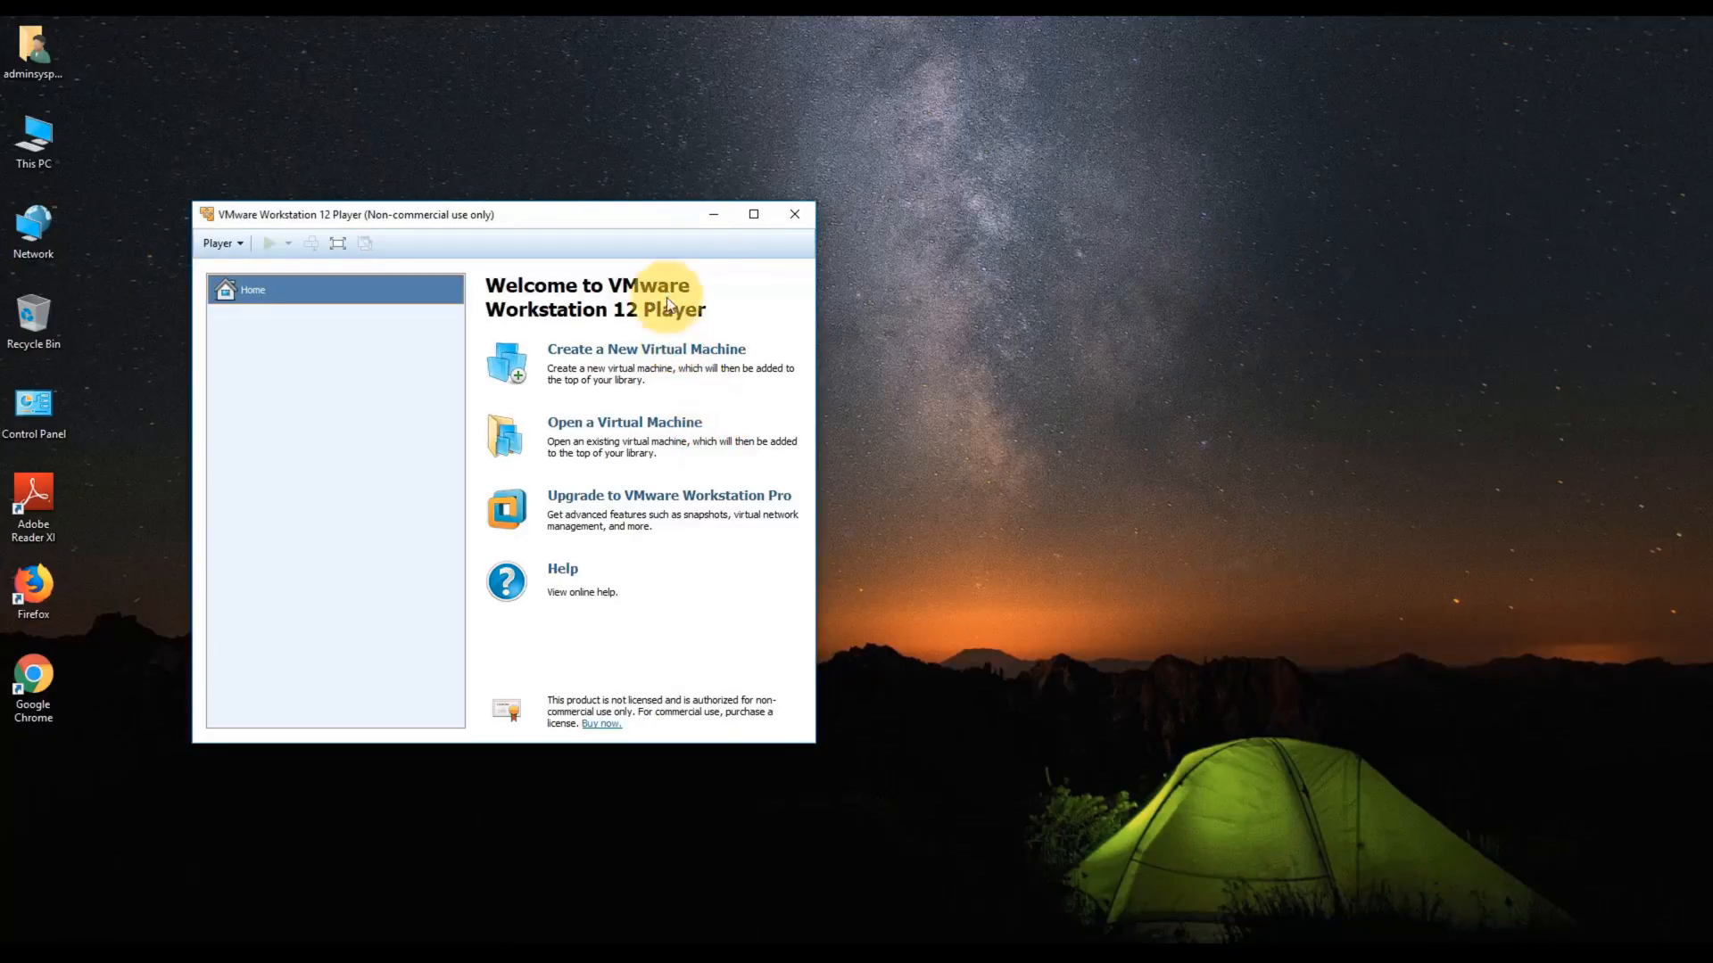
left_click(712, 214)
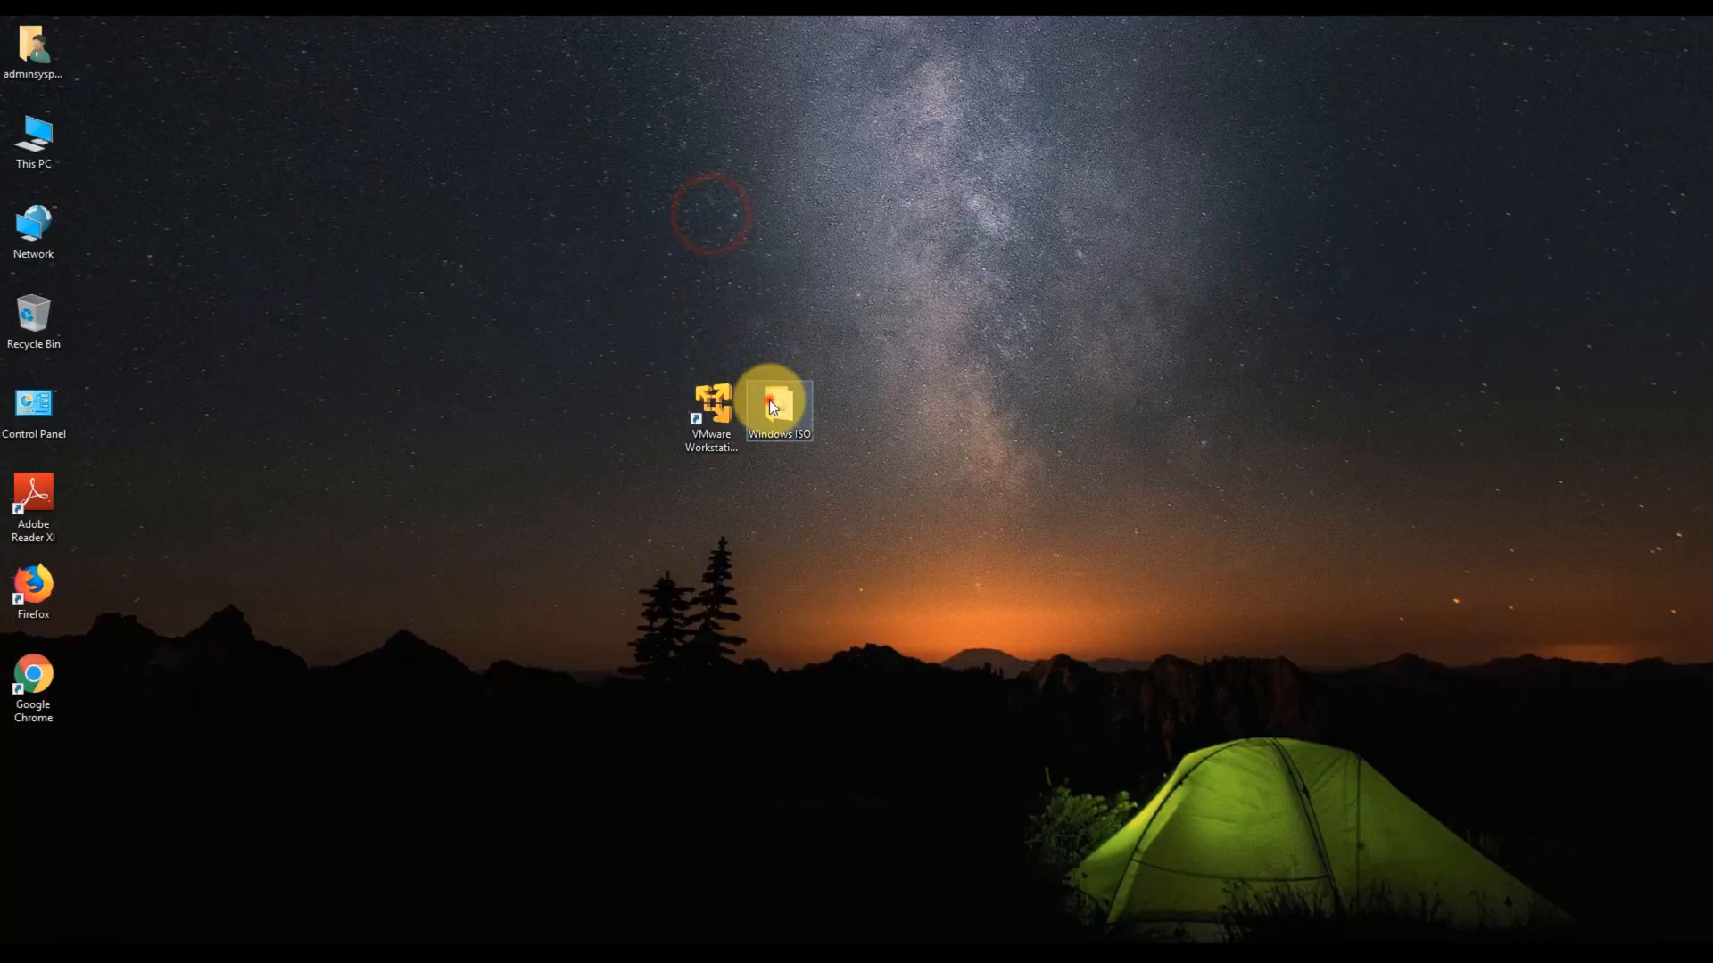
double_click(773, 408)
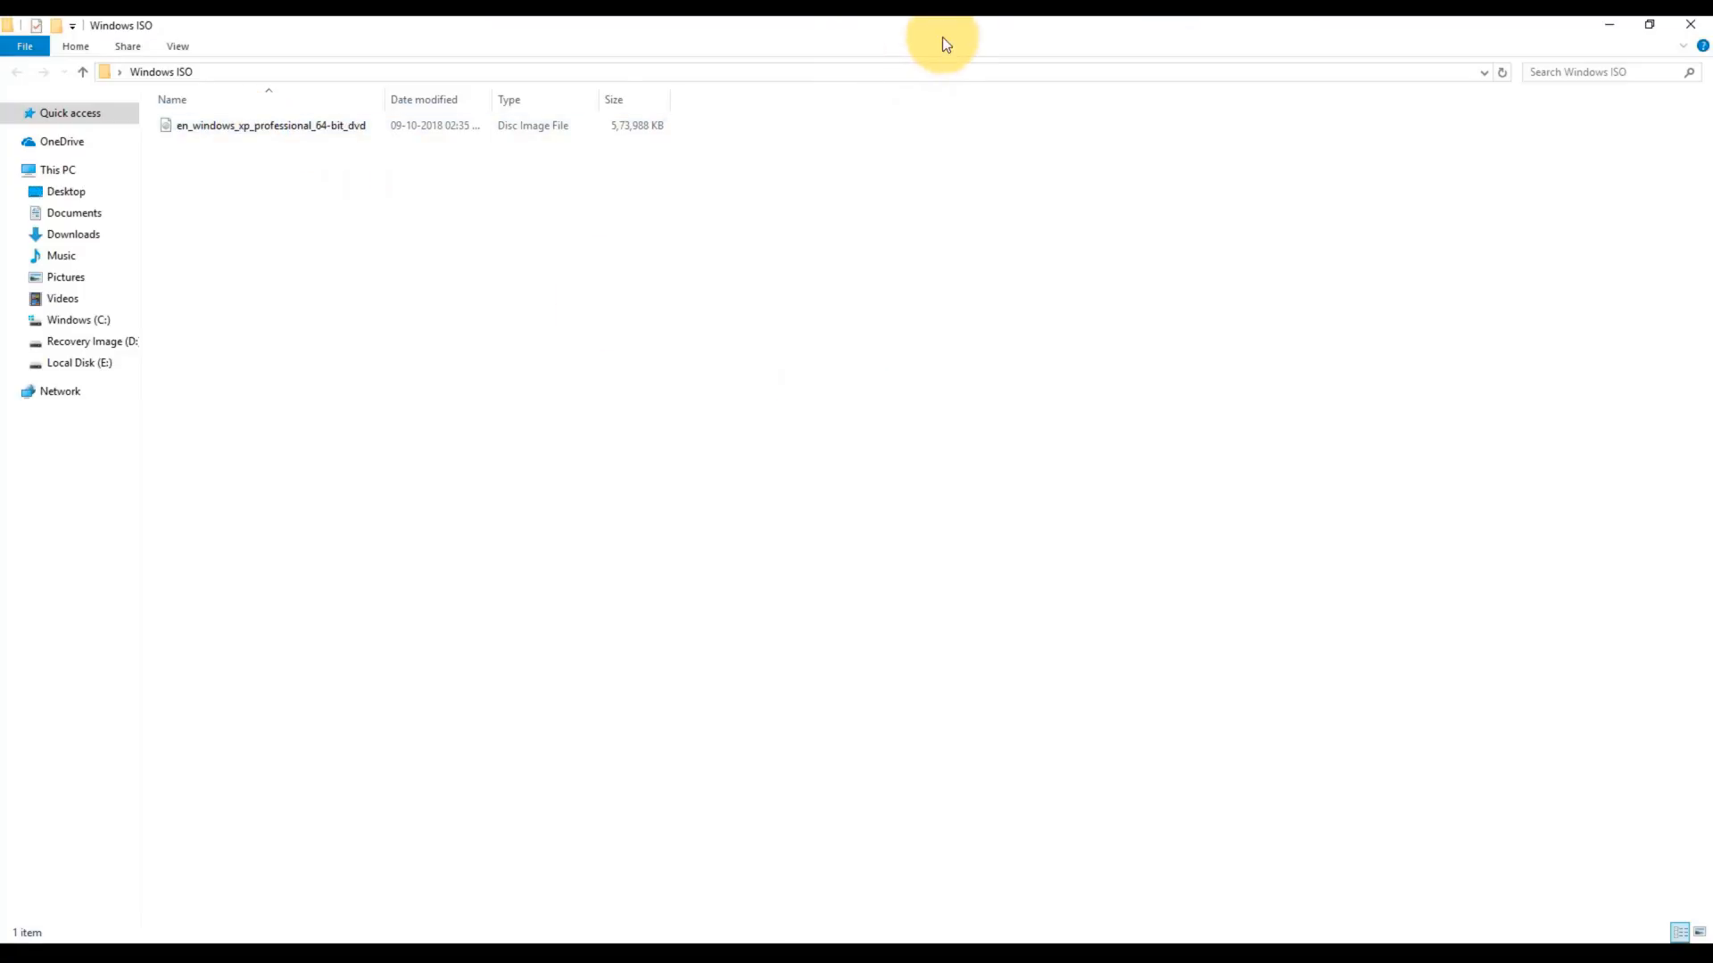
left_click(1647, 25)
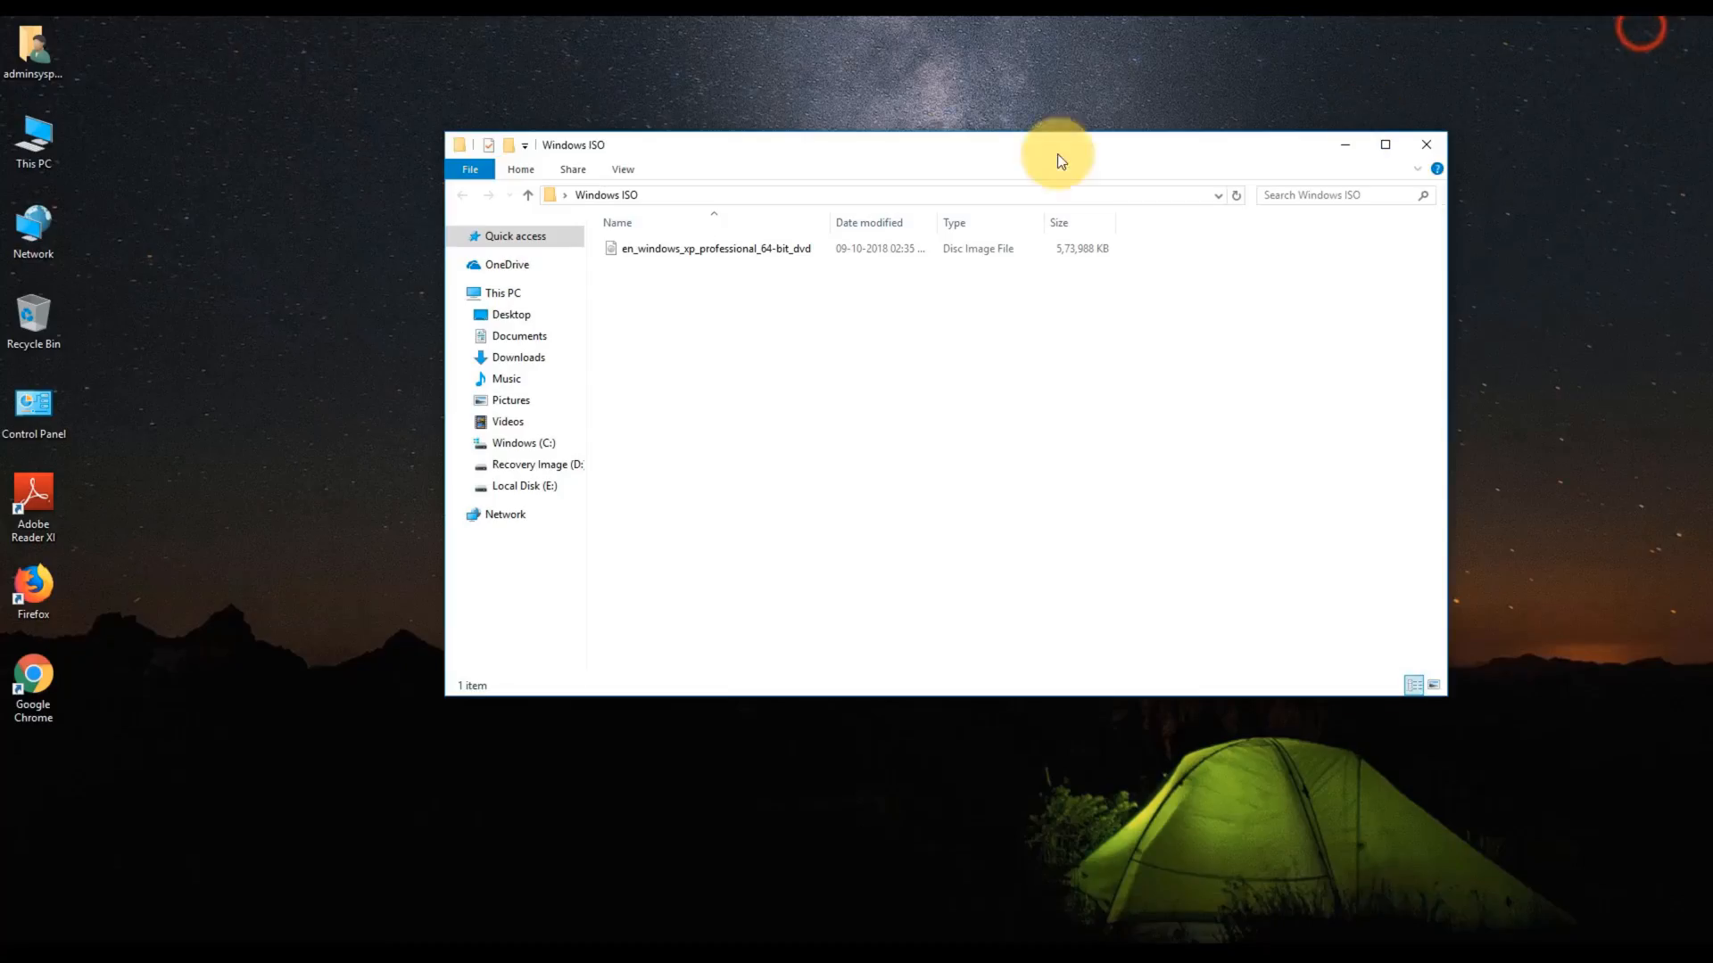
left_click_drag(989, 178, 919, 225)
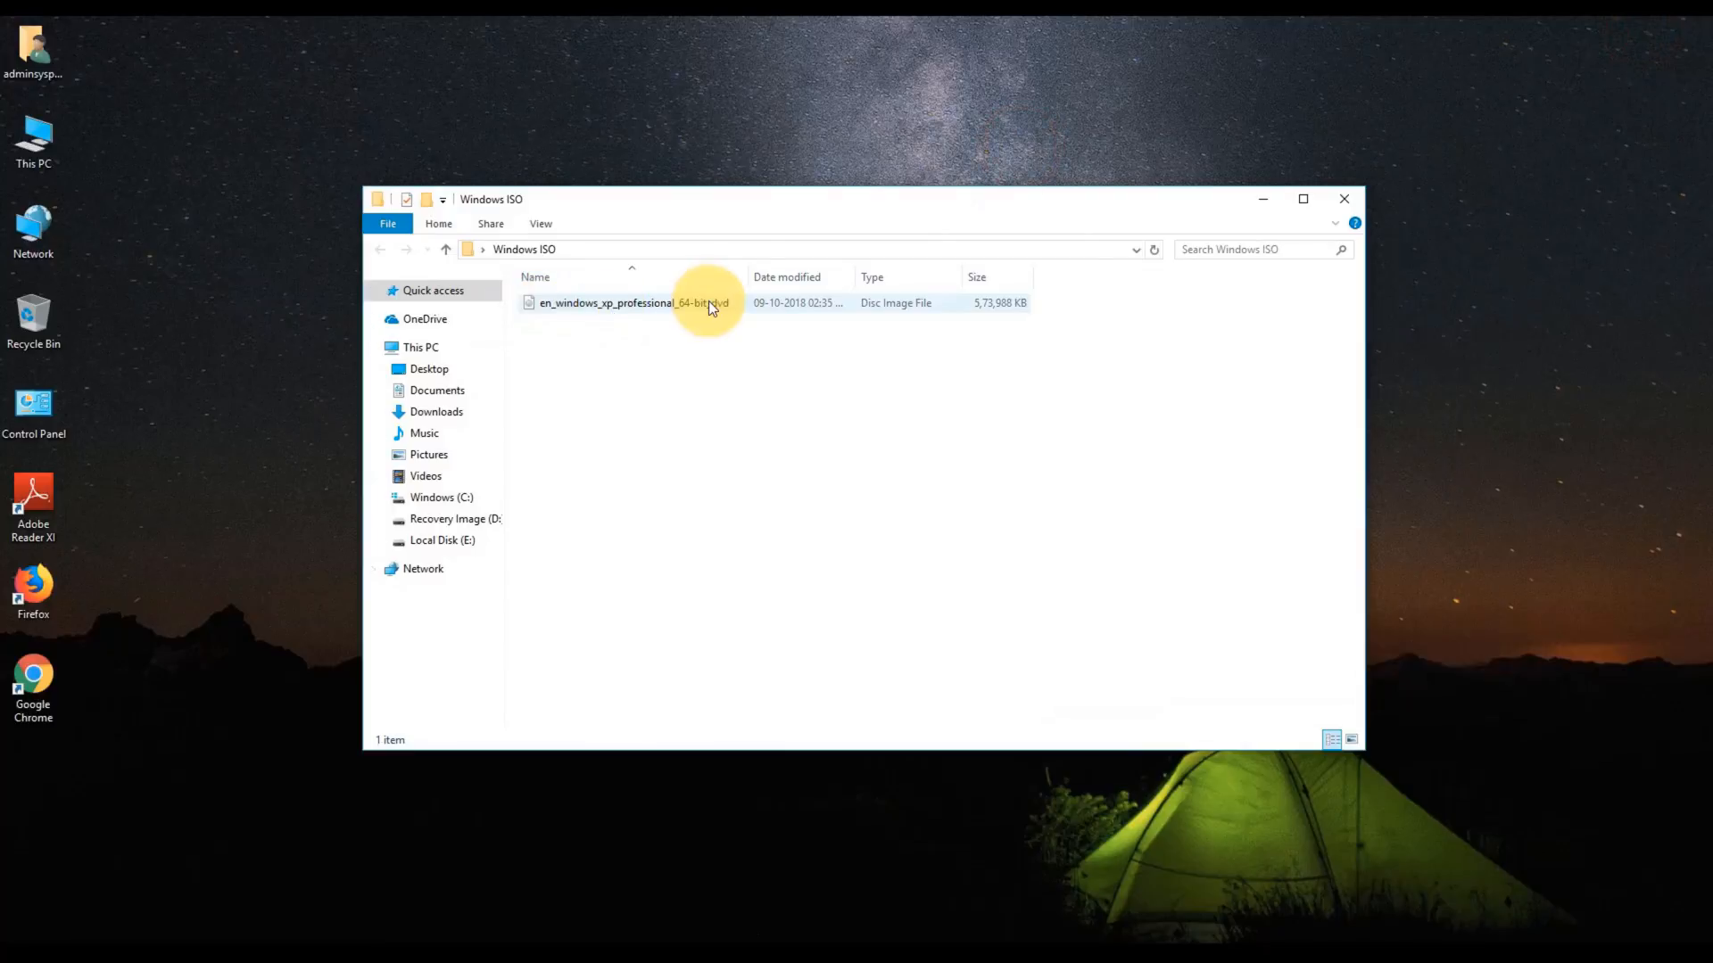
left_click(1345, 201)
left_click(506, 943)
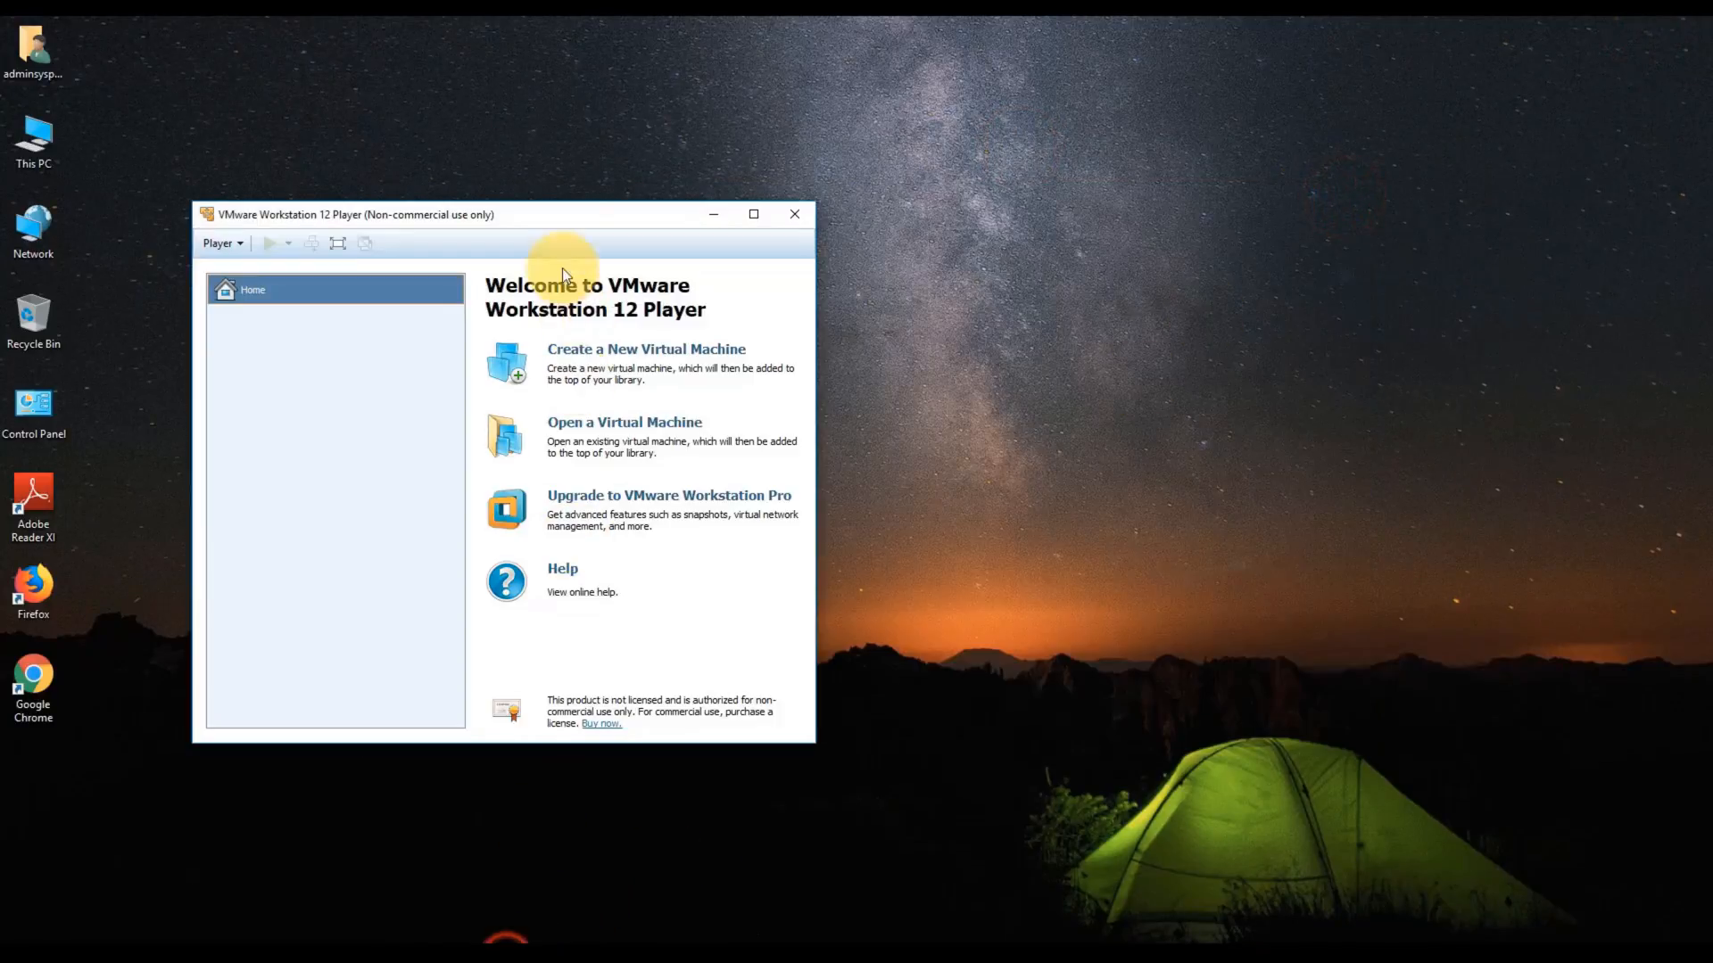
left_click_drag(549, 218, 750, 203)
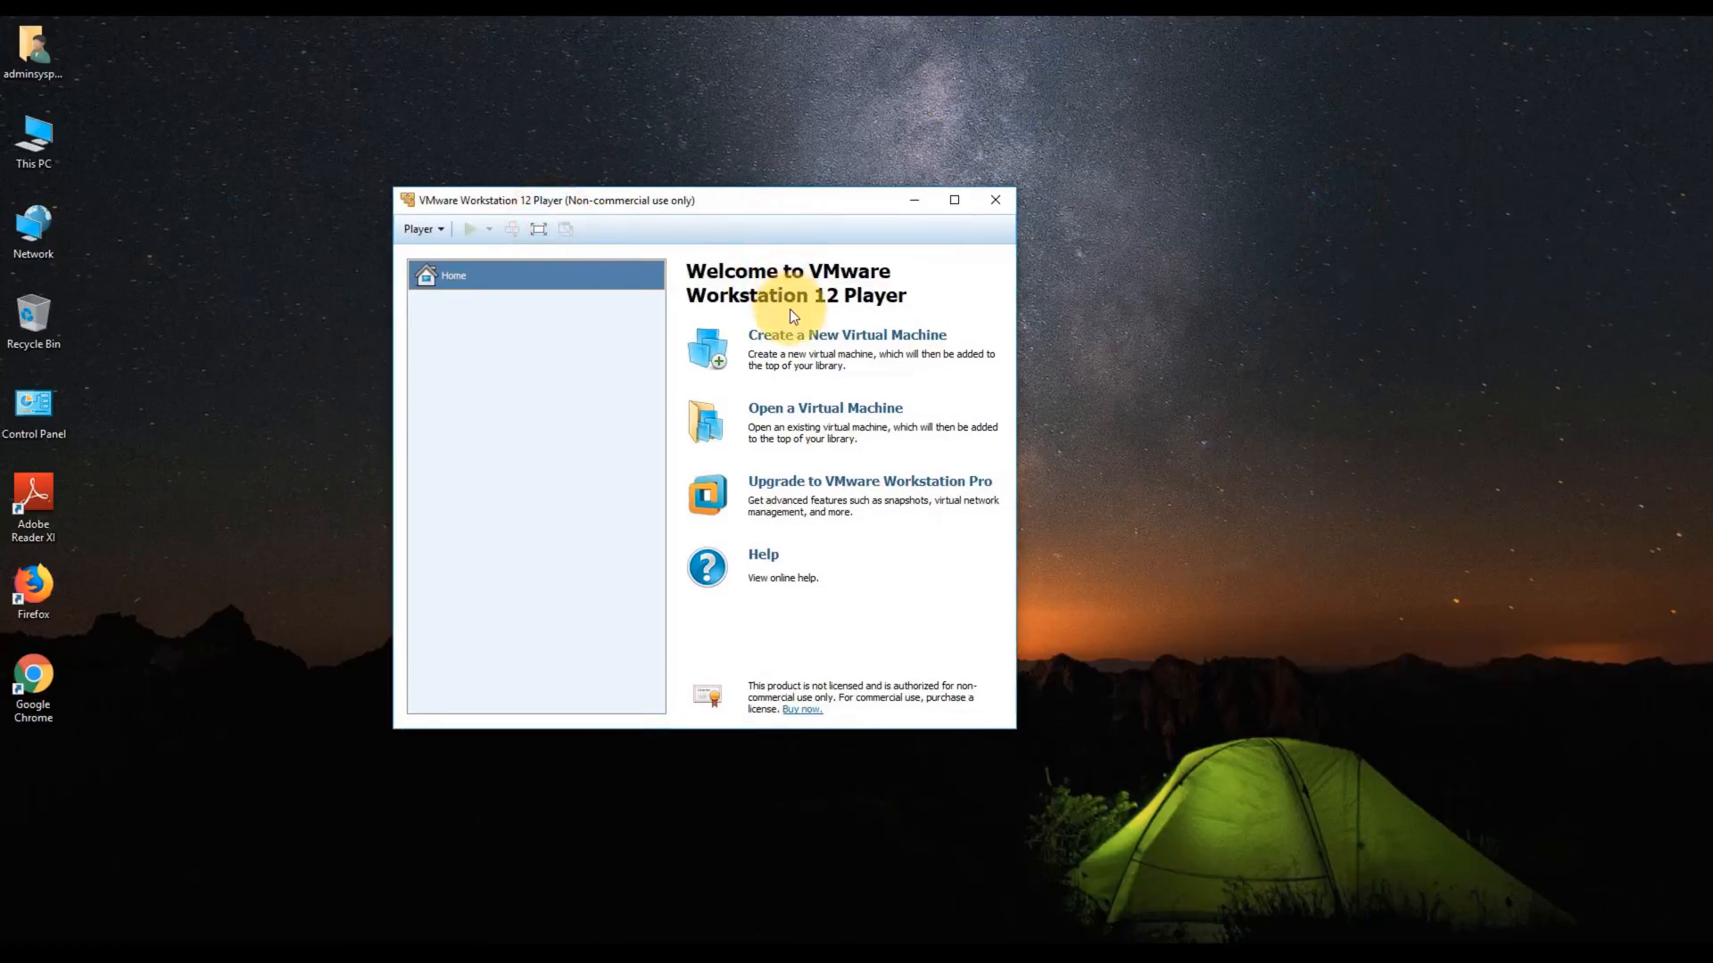
- Start a new VM from the Windows XP 64-bit ISO in Desktop's Windows ISO folder
left_click(793, 333)
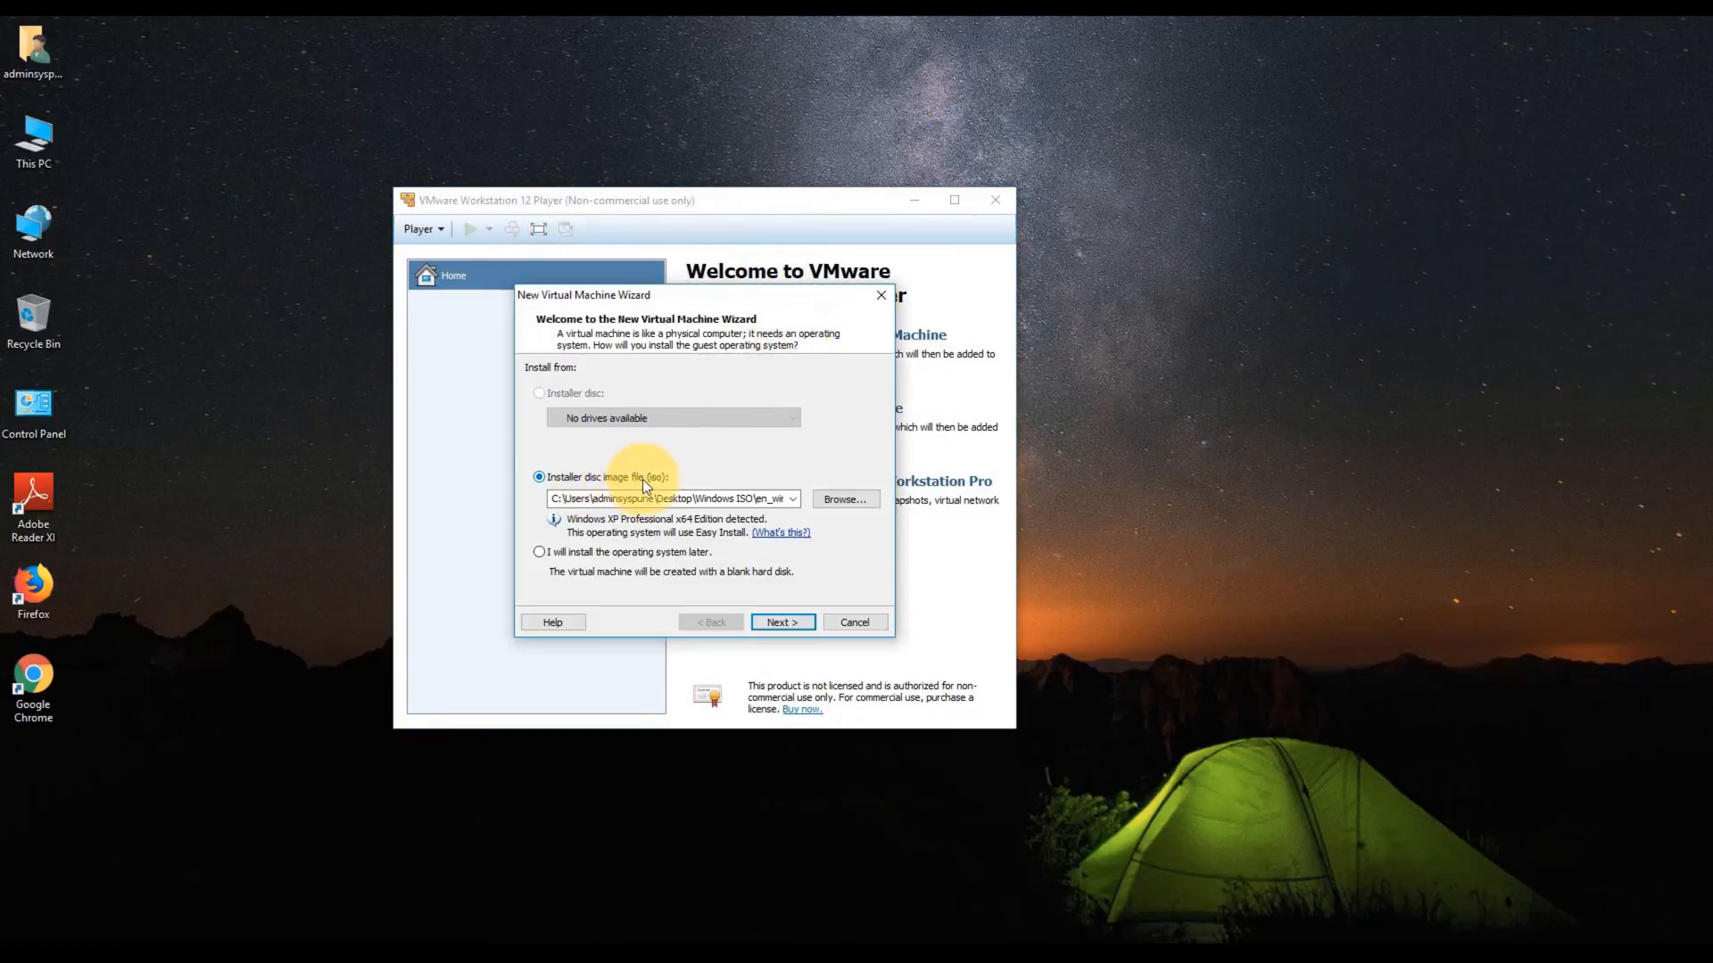
left_click(825, 497)
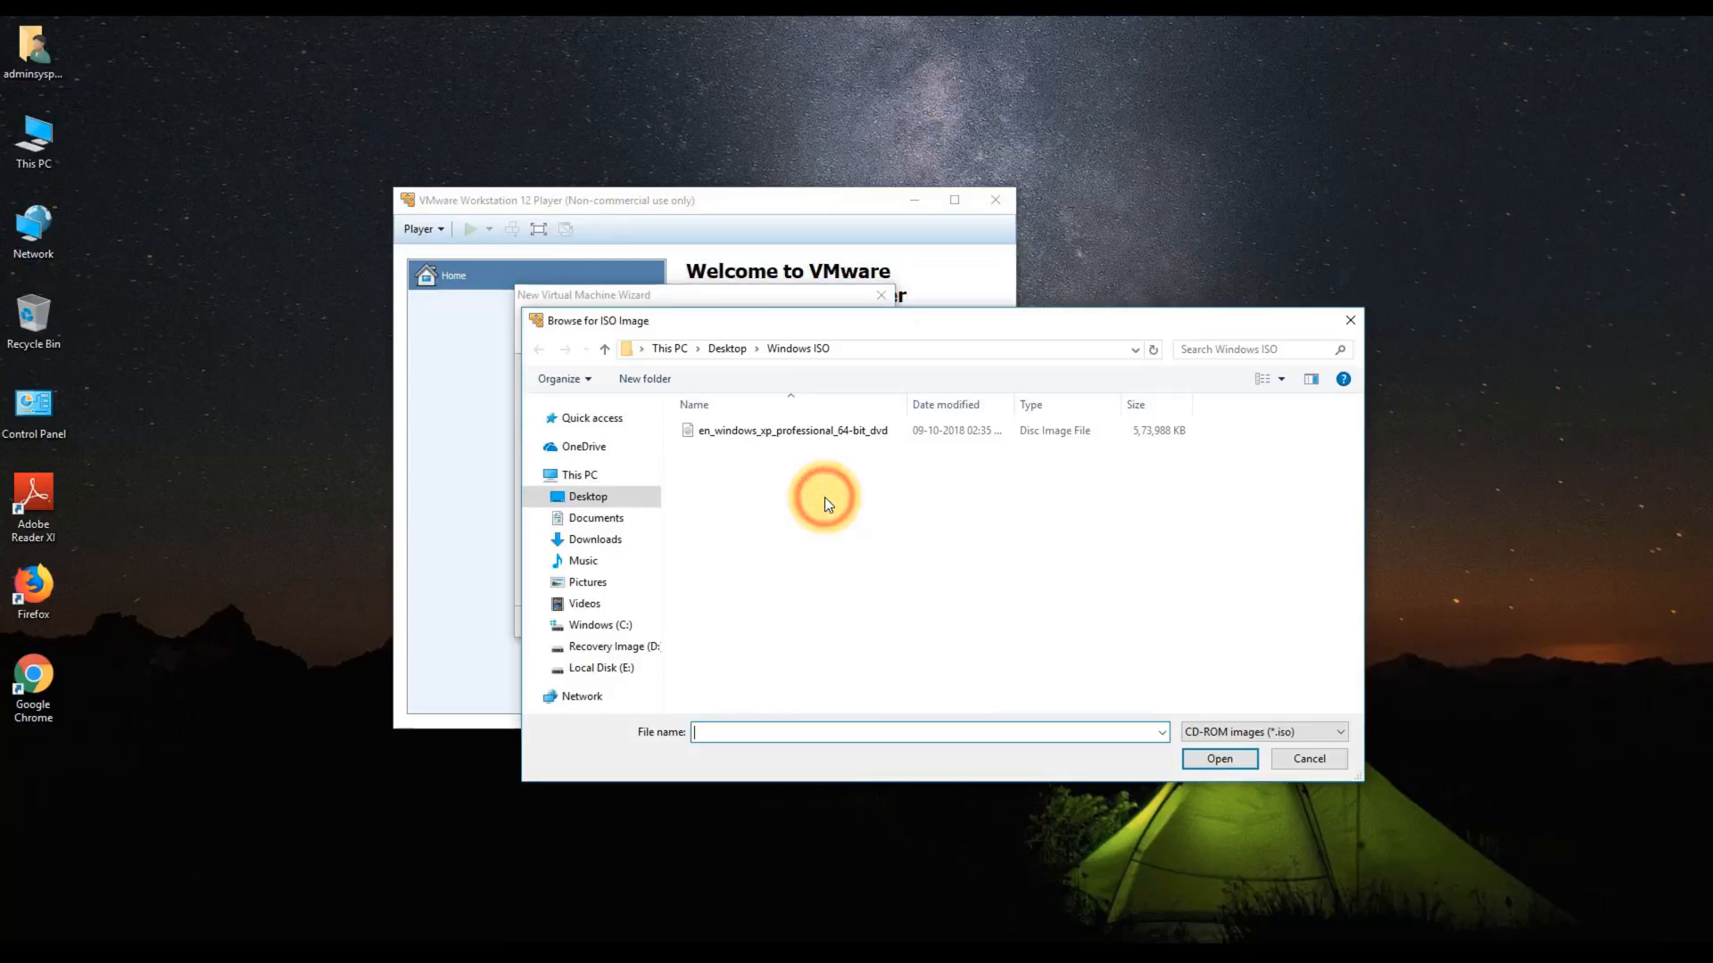
left_click(596, 493)
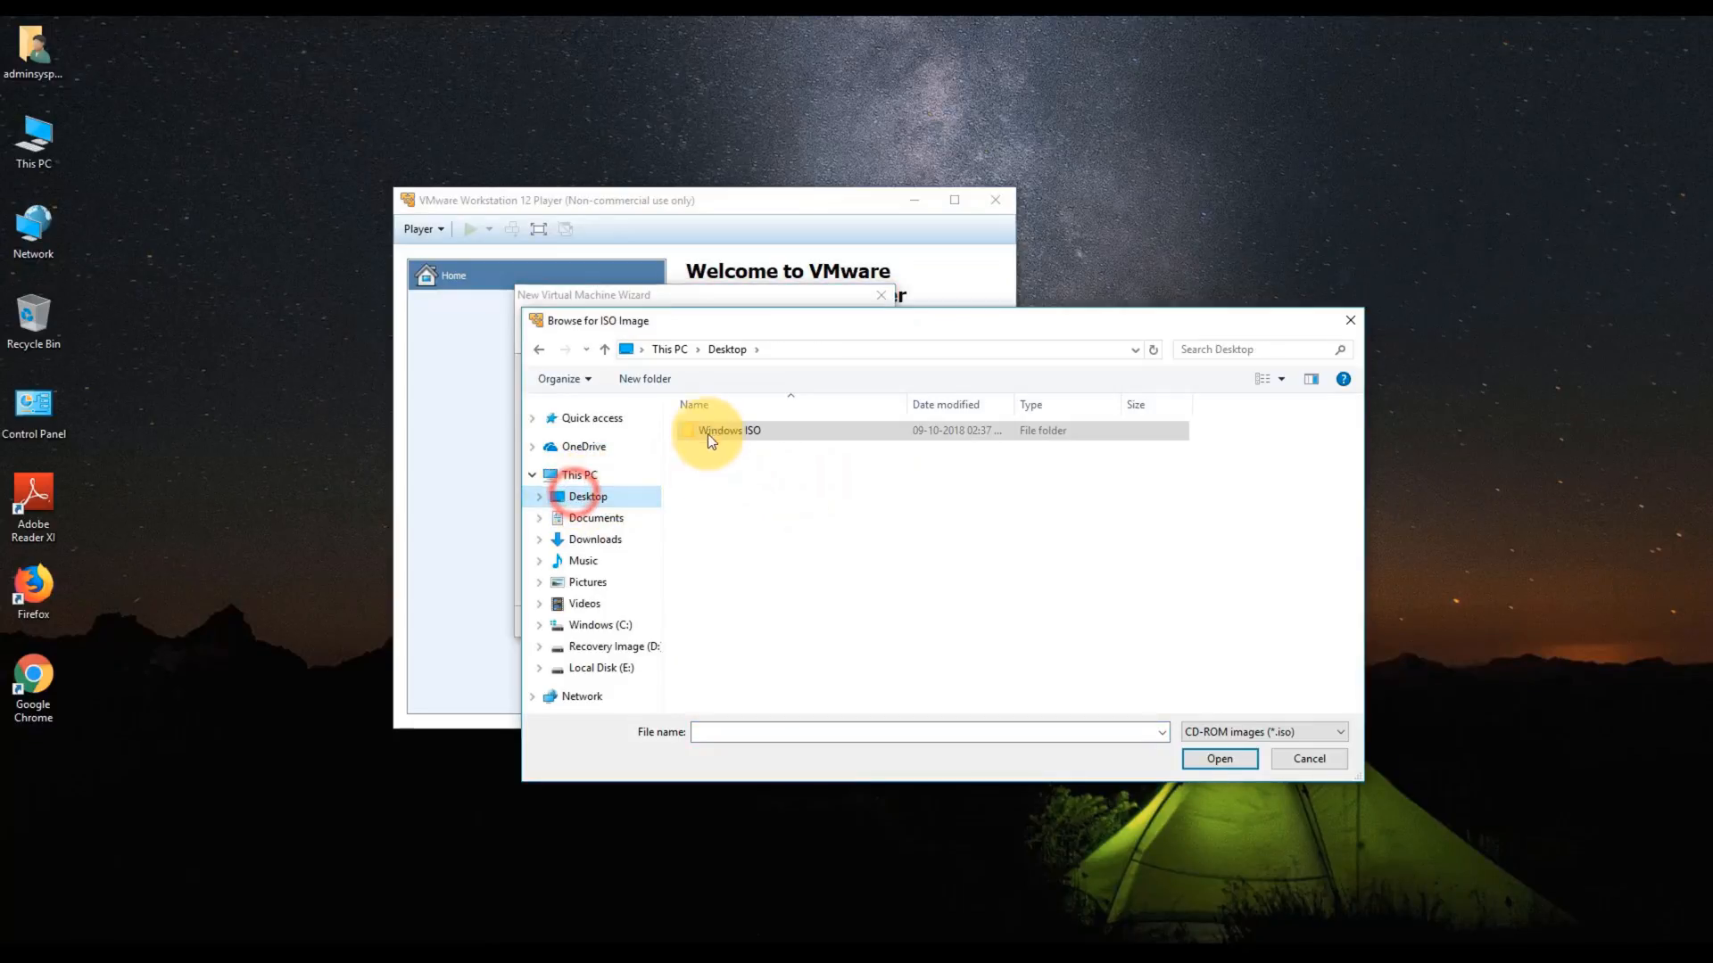
double_click(708, 431)
double_click(728, 428)
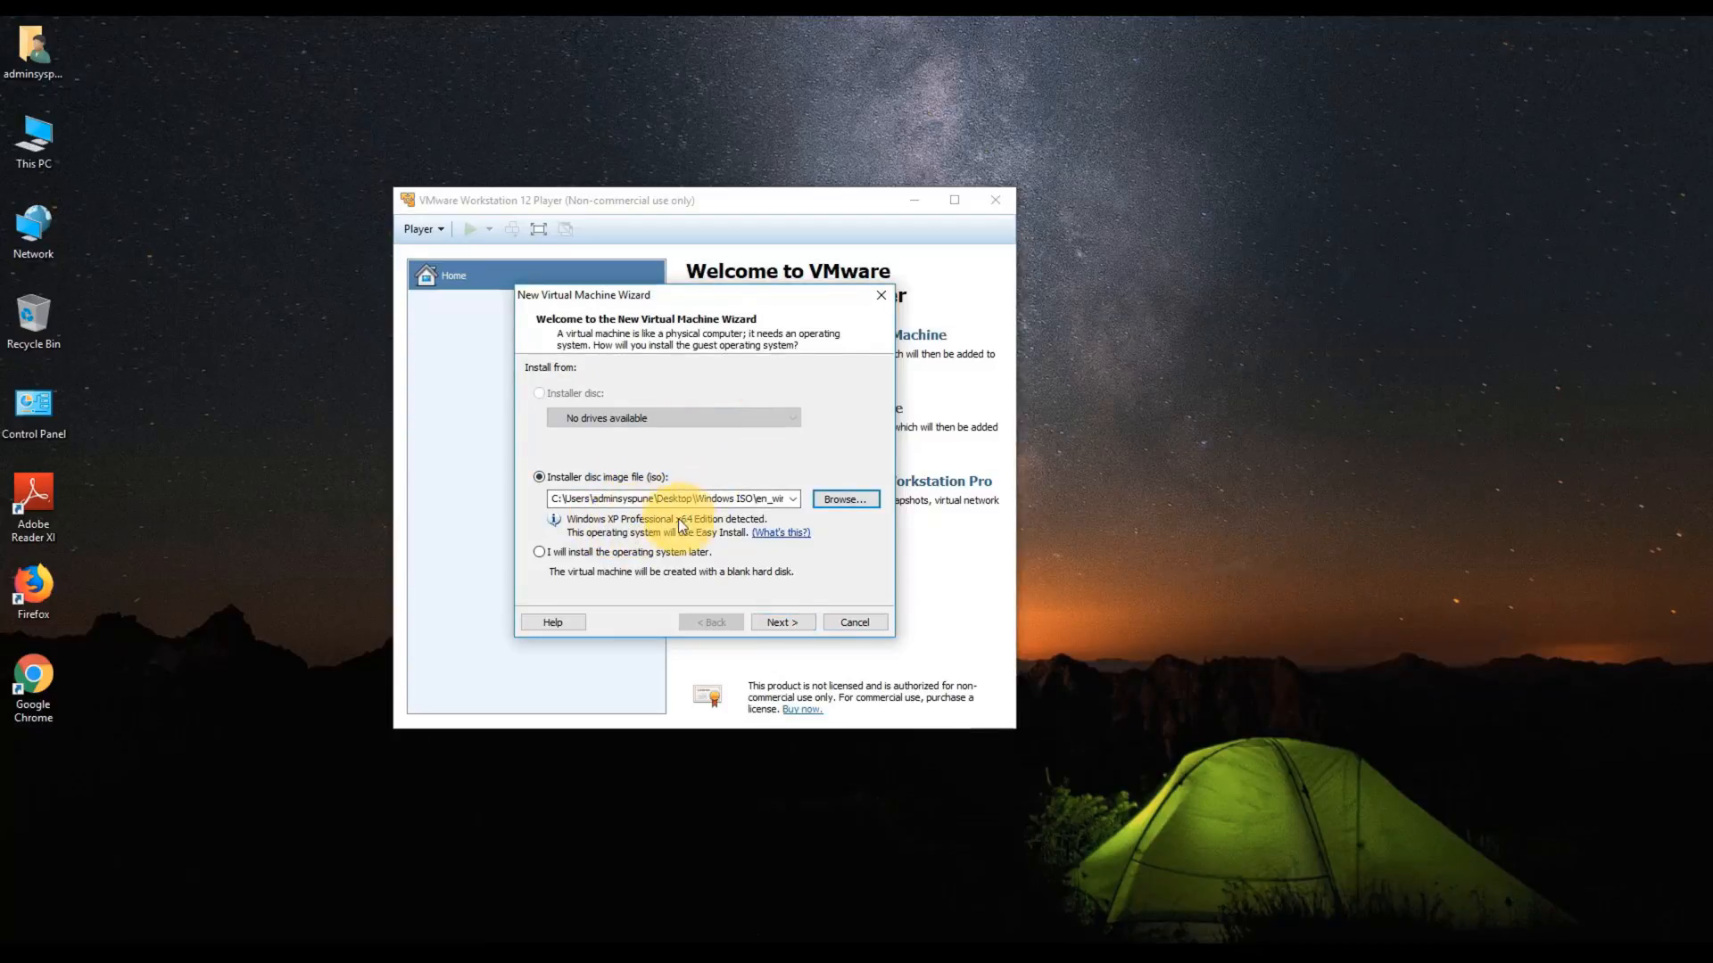
left_click(767, 624)
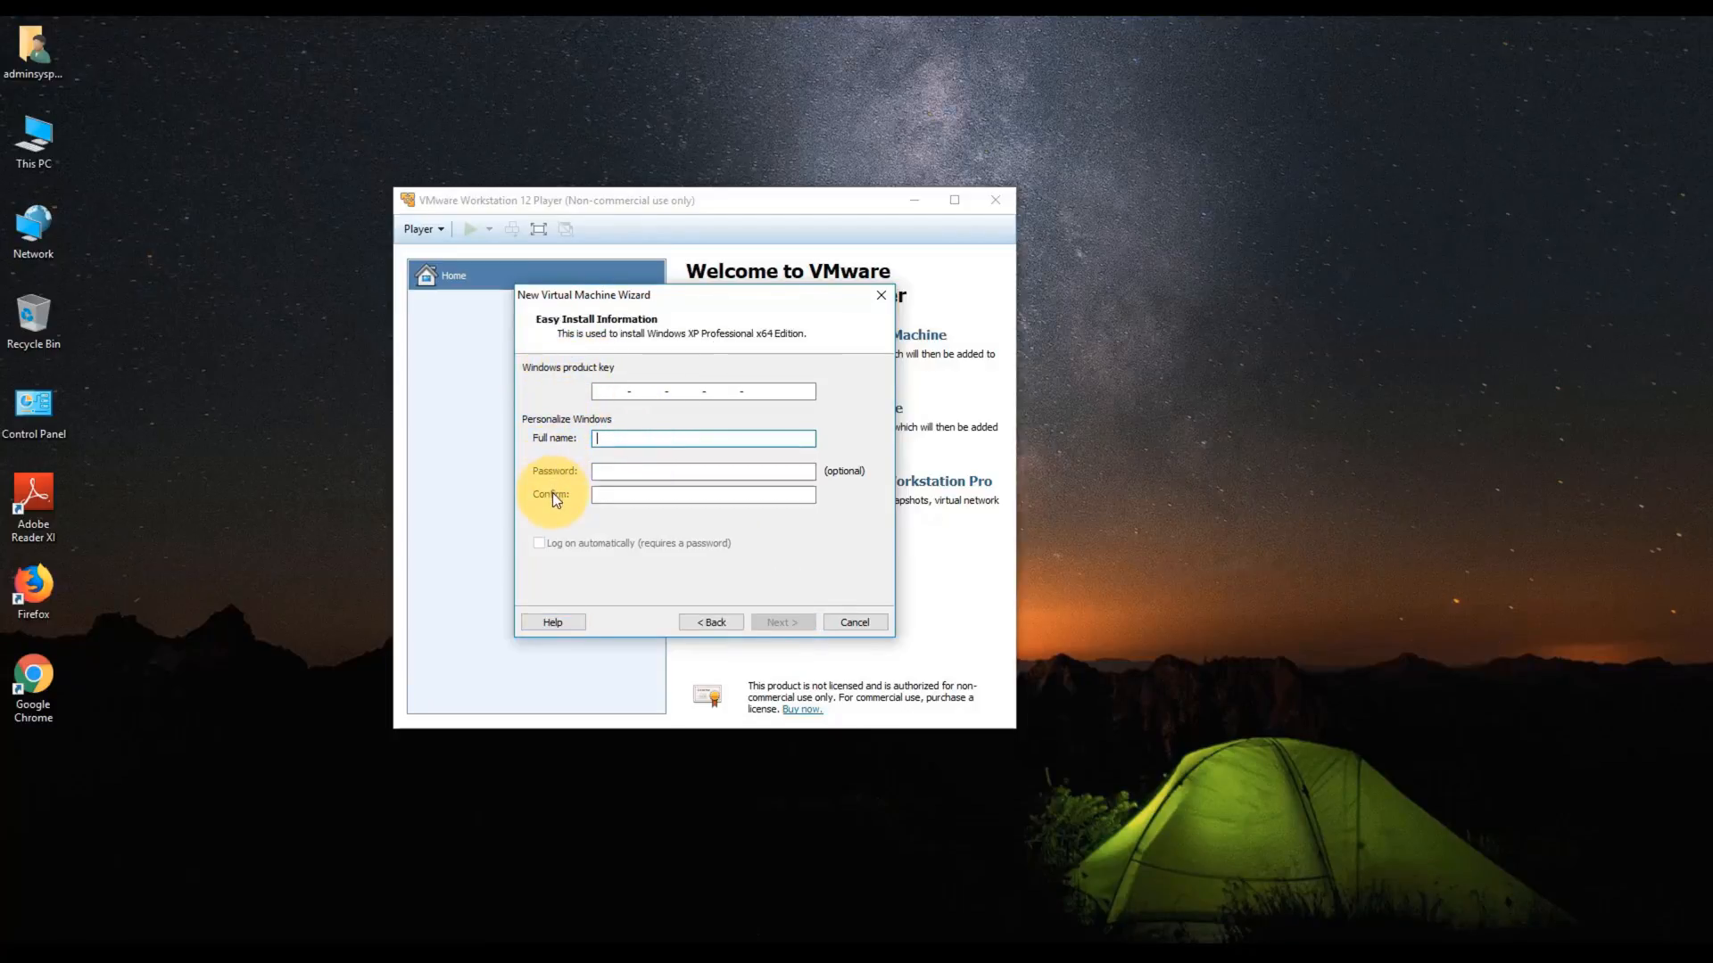
- Enter the Windows product key and the user's full name for Easy Install, then continue
left_click(612, 439)
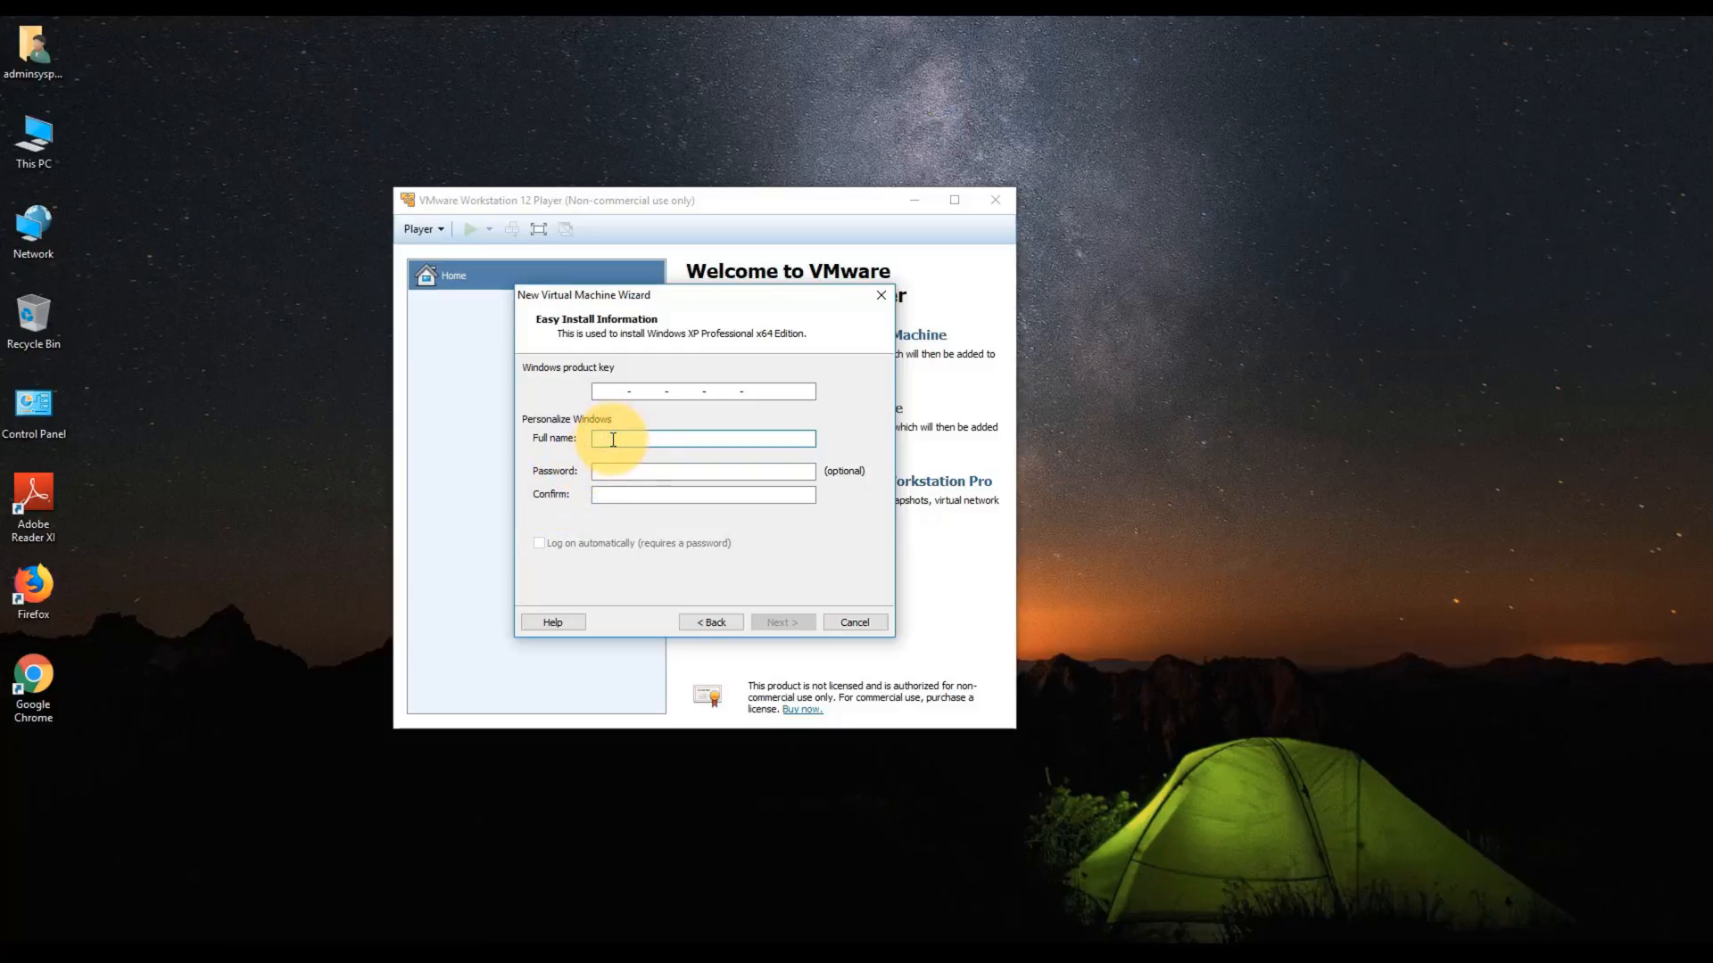
left_click(613, 394)
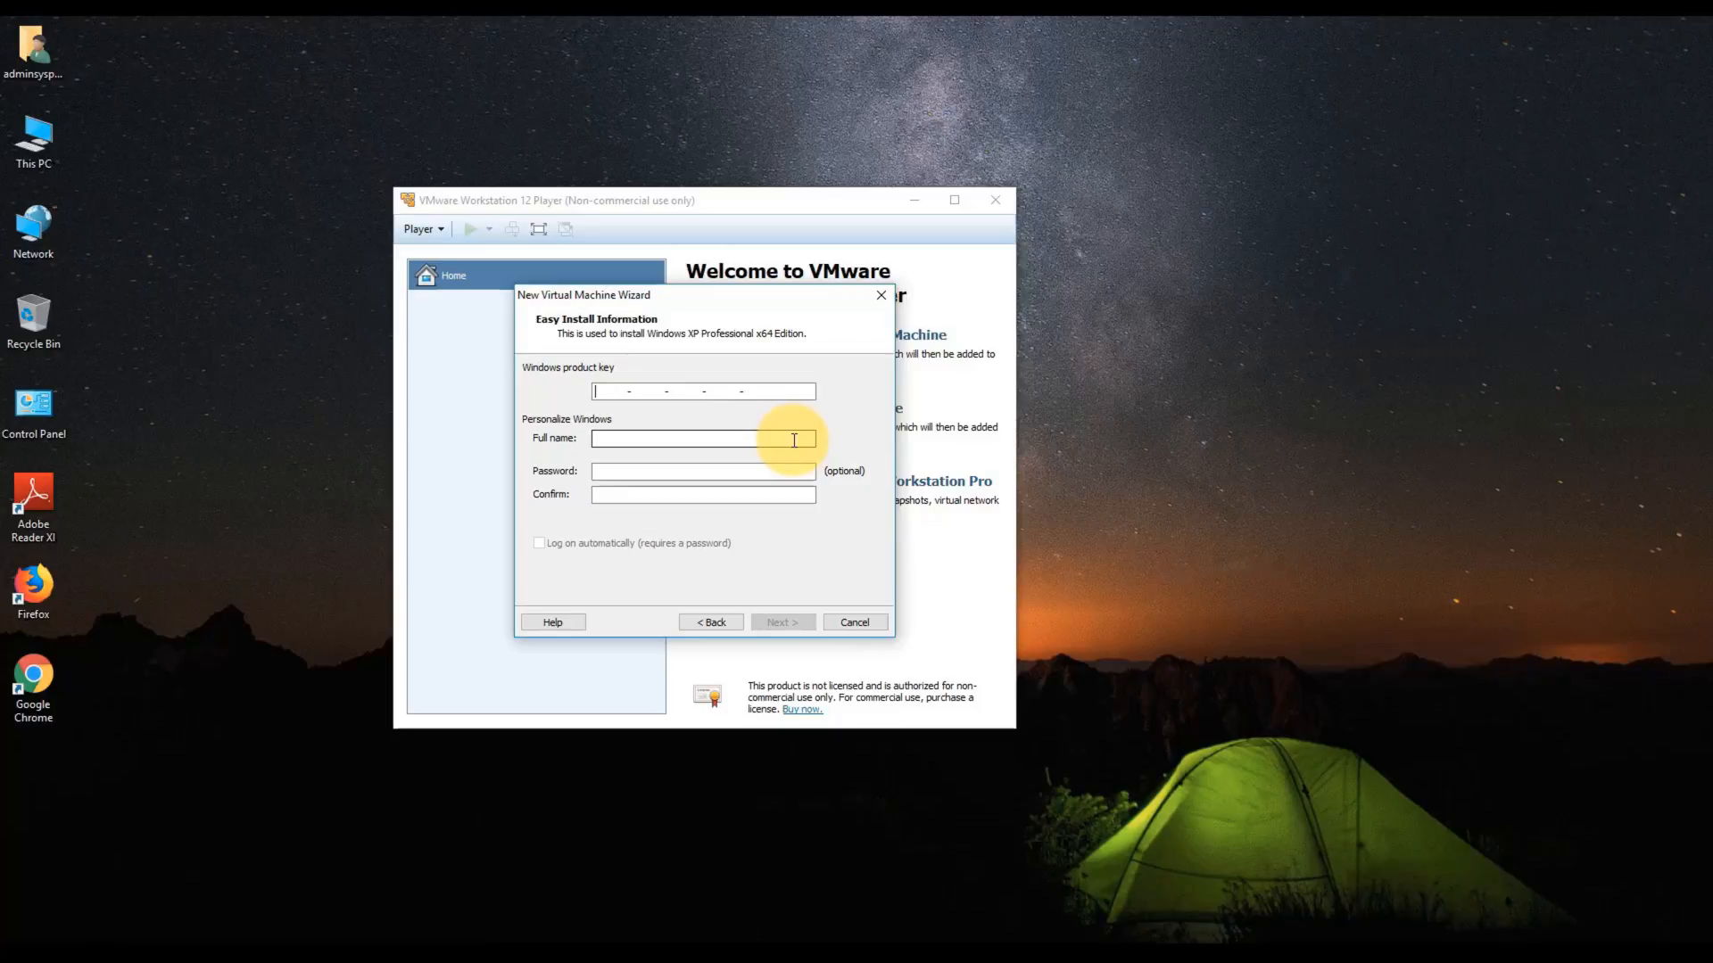
type("***")
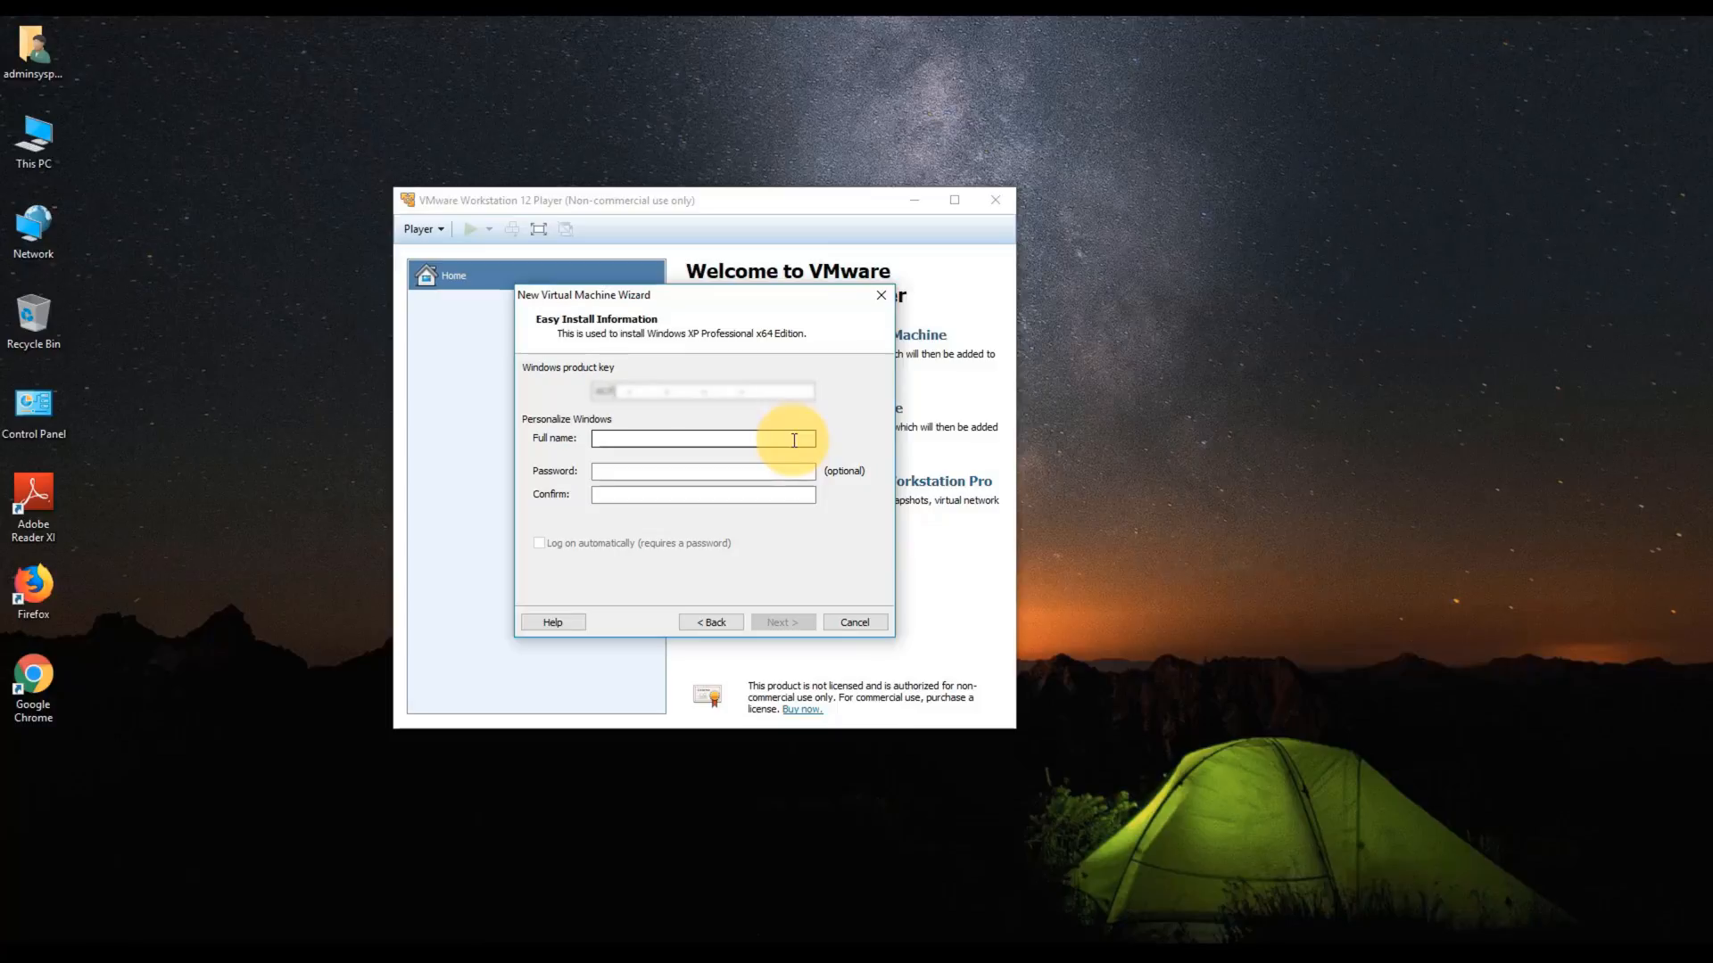
type("*********************-4")
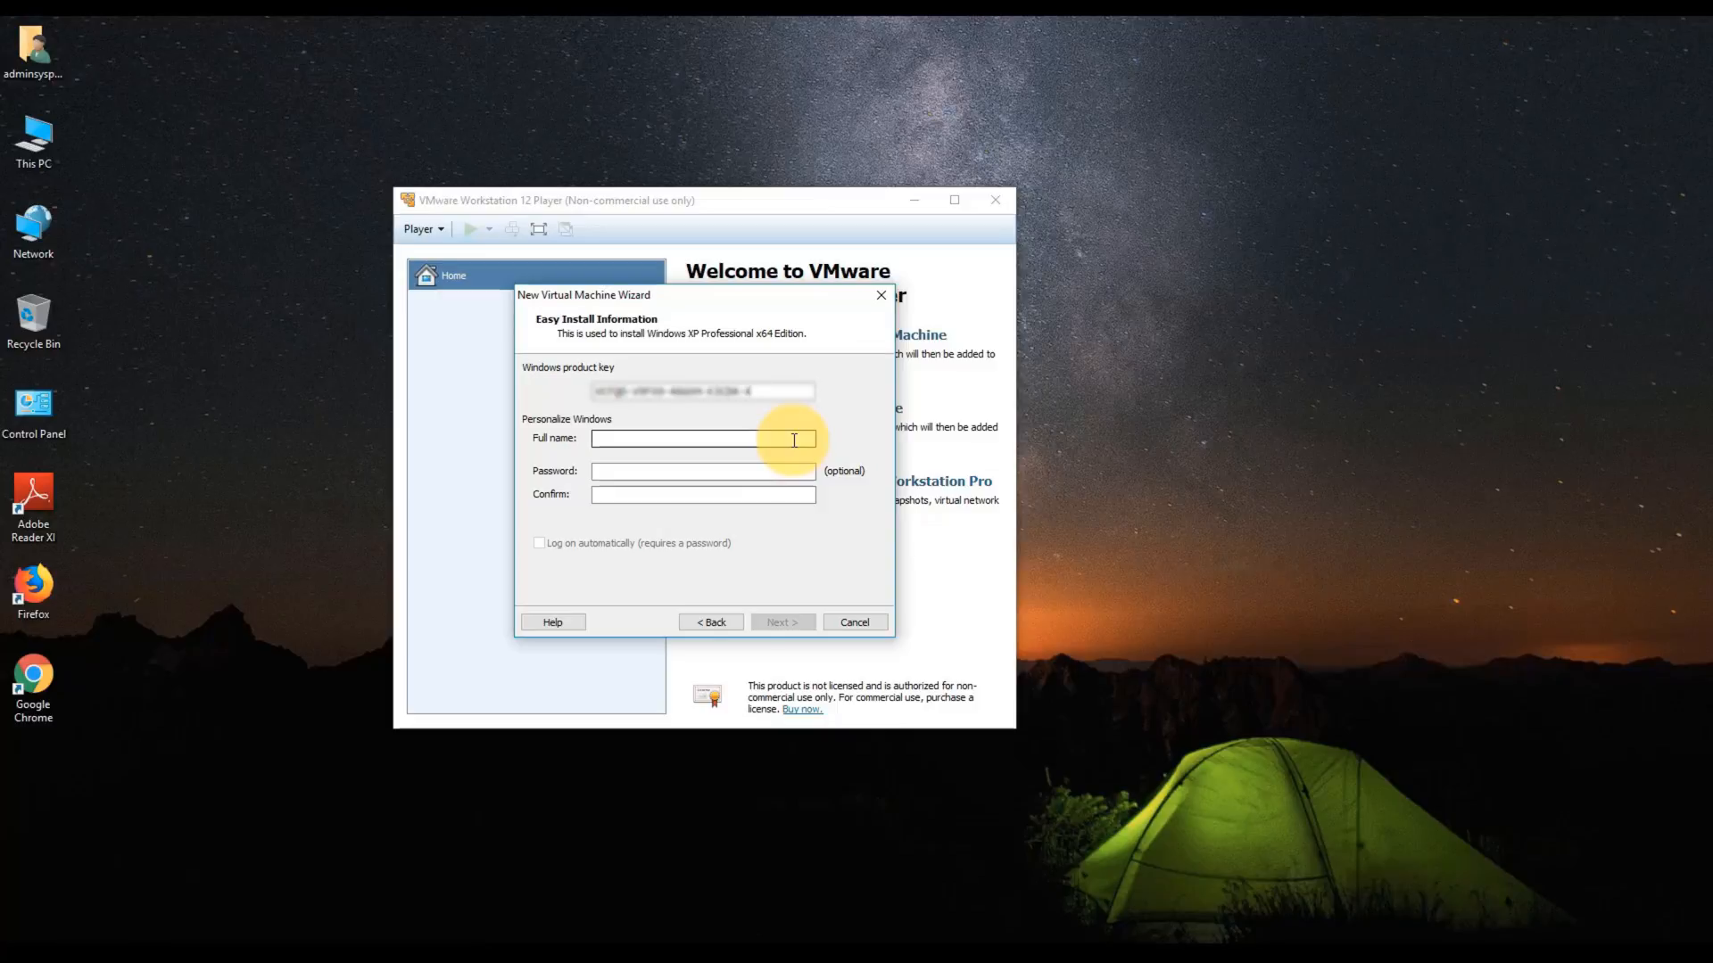
type("K3CM")
left_click(714, 440)
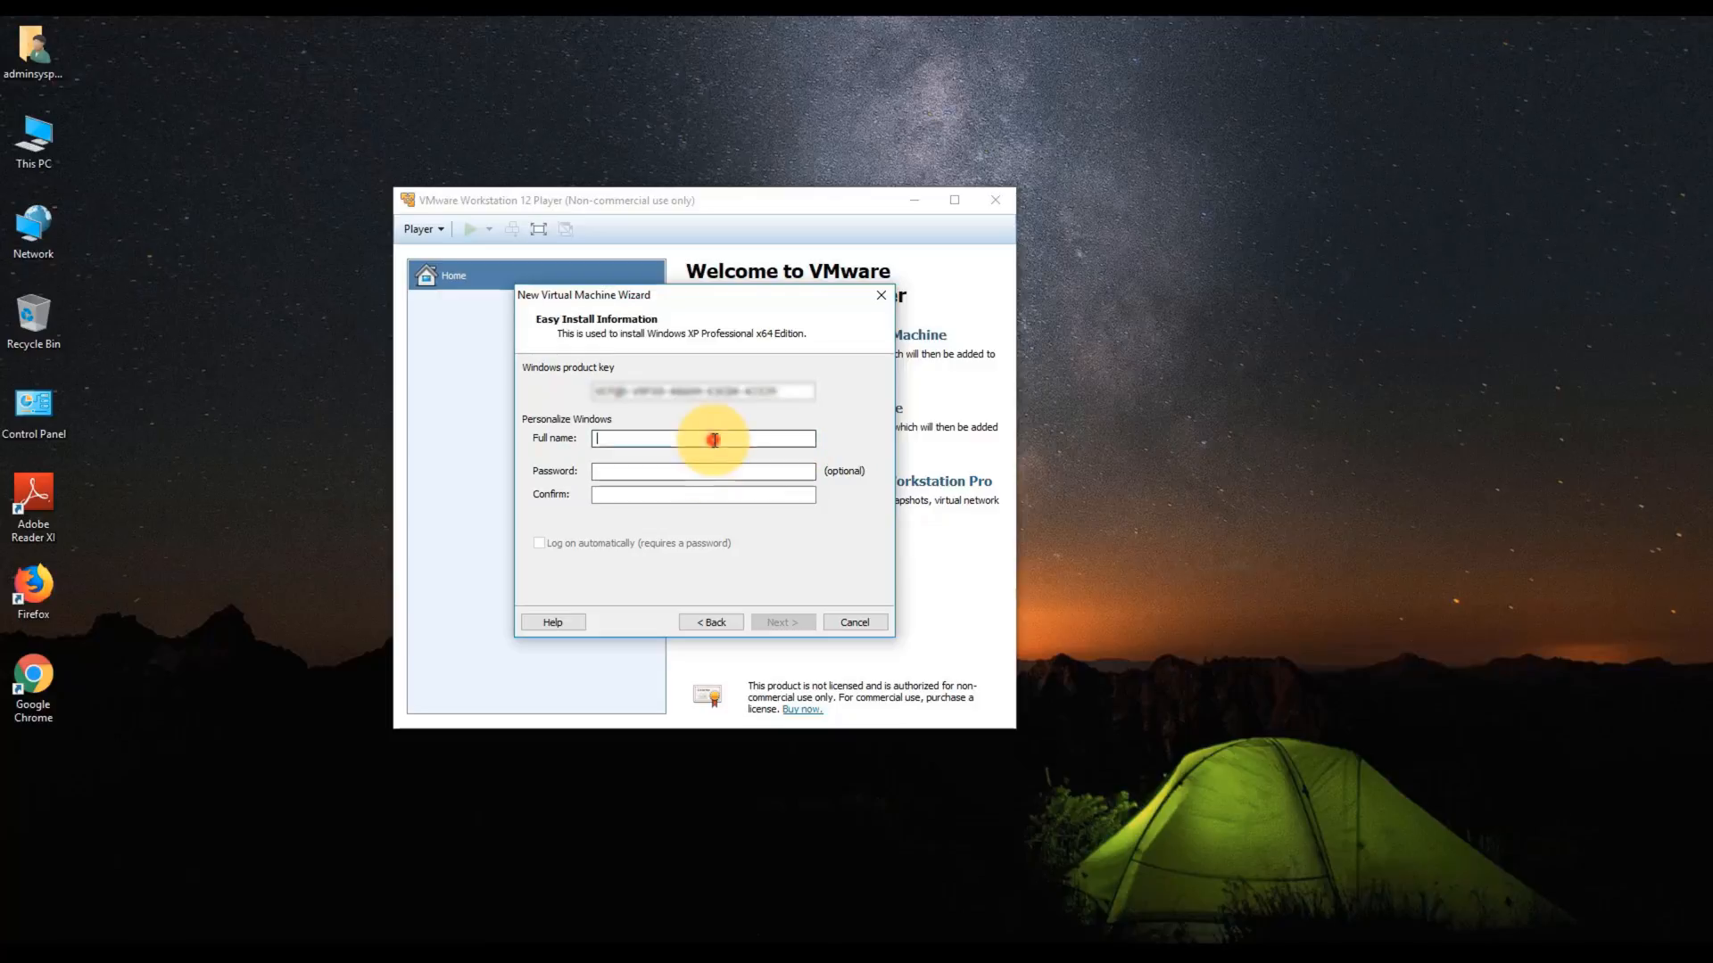
type("Techbyte")
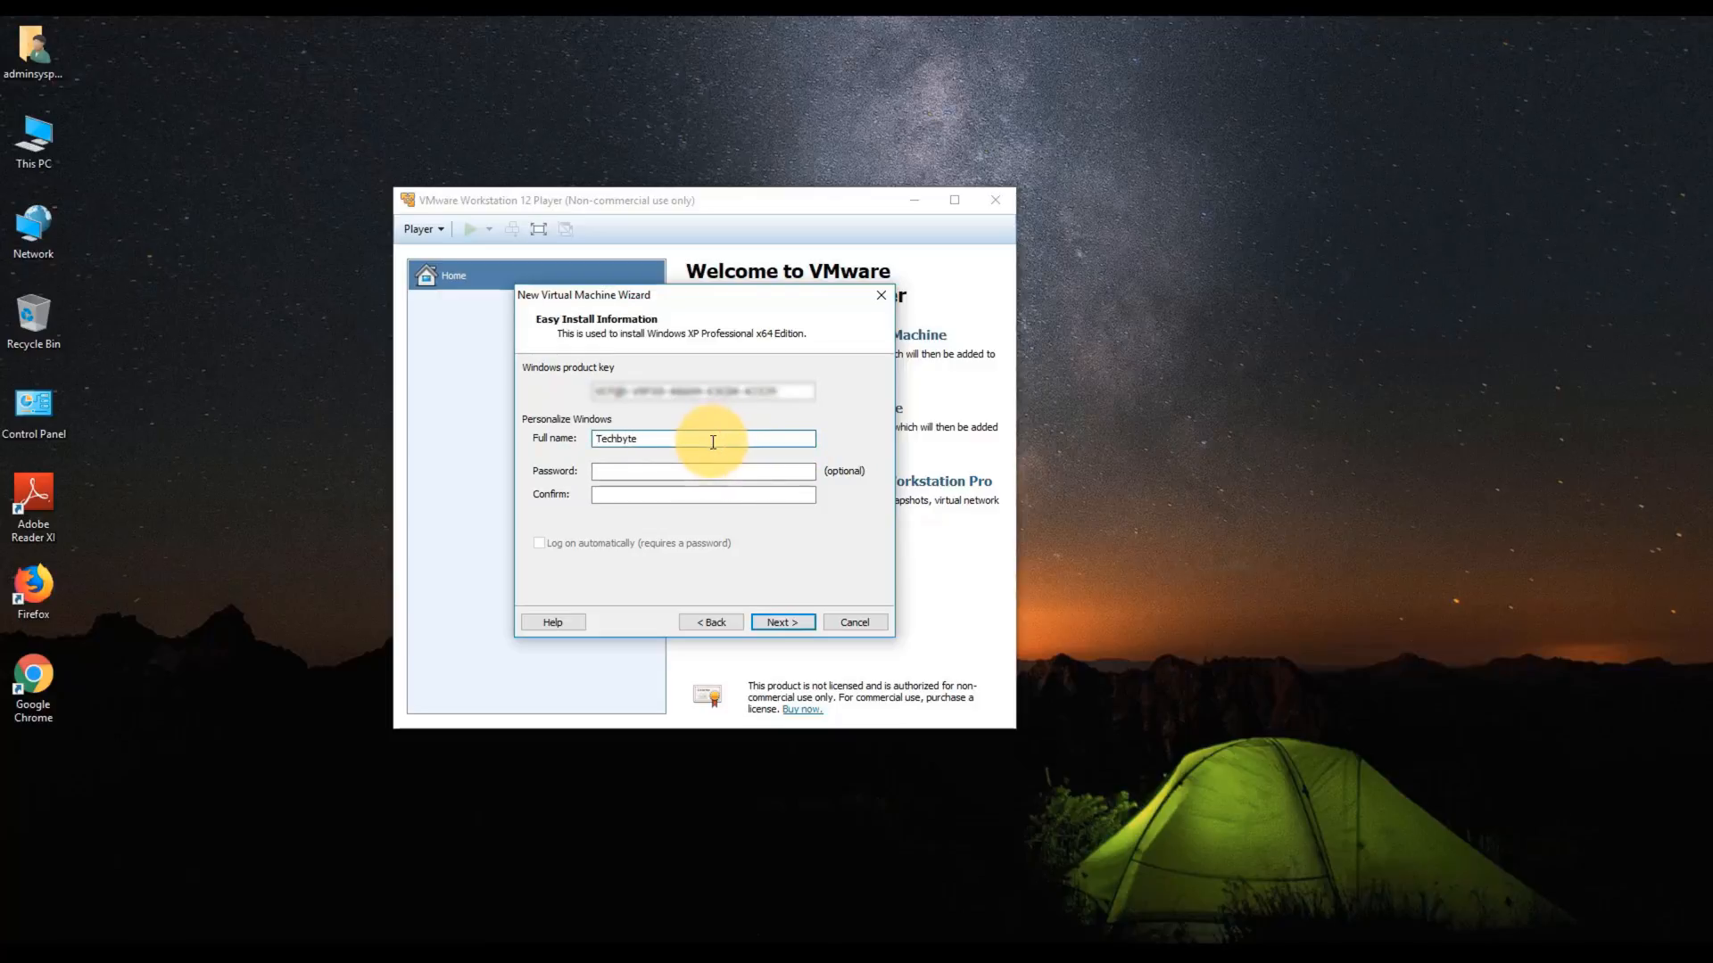
left_click(783, 624)
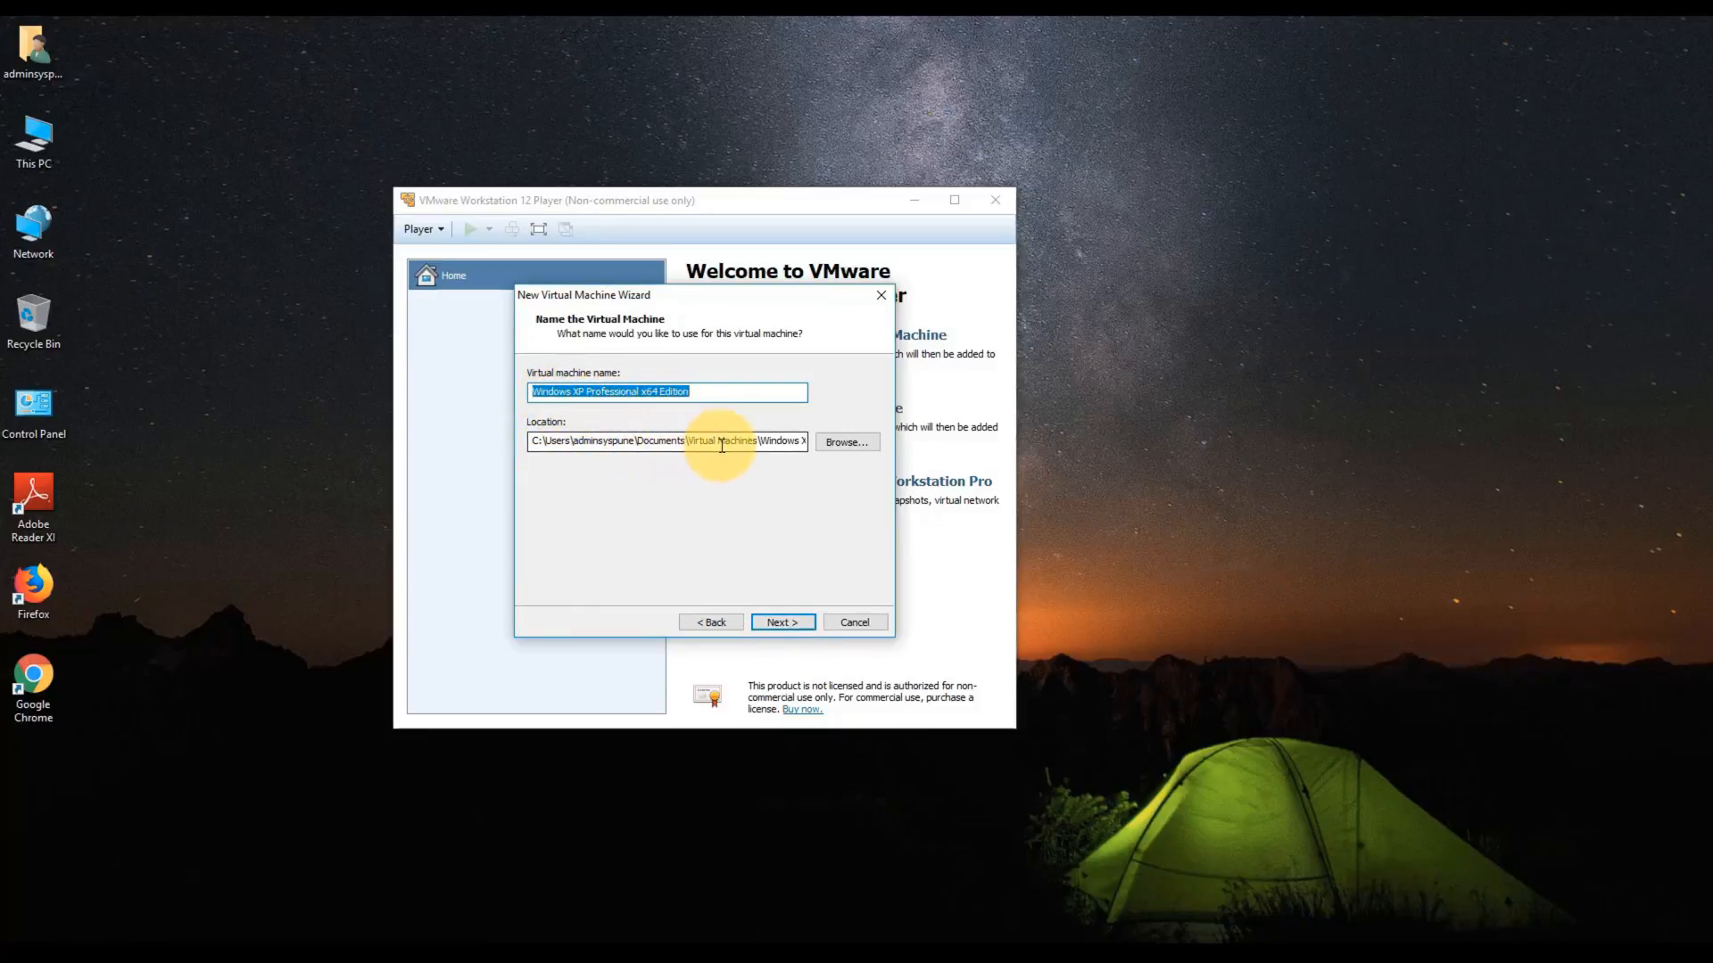
- Create a new desktop folder named 'Windows XP VM'
right_click(1088, 458)
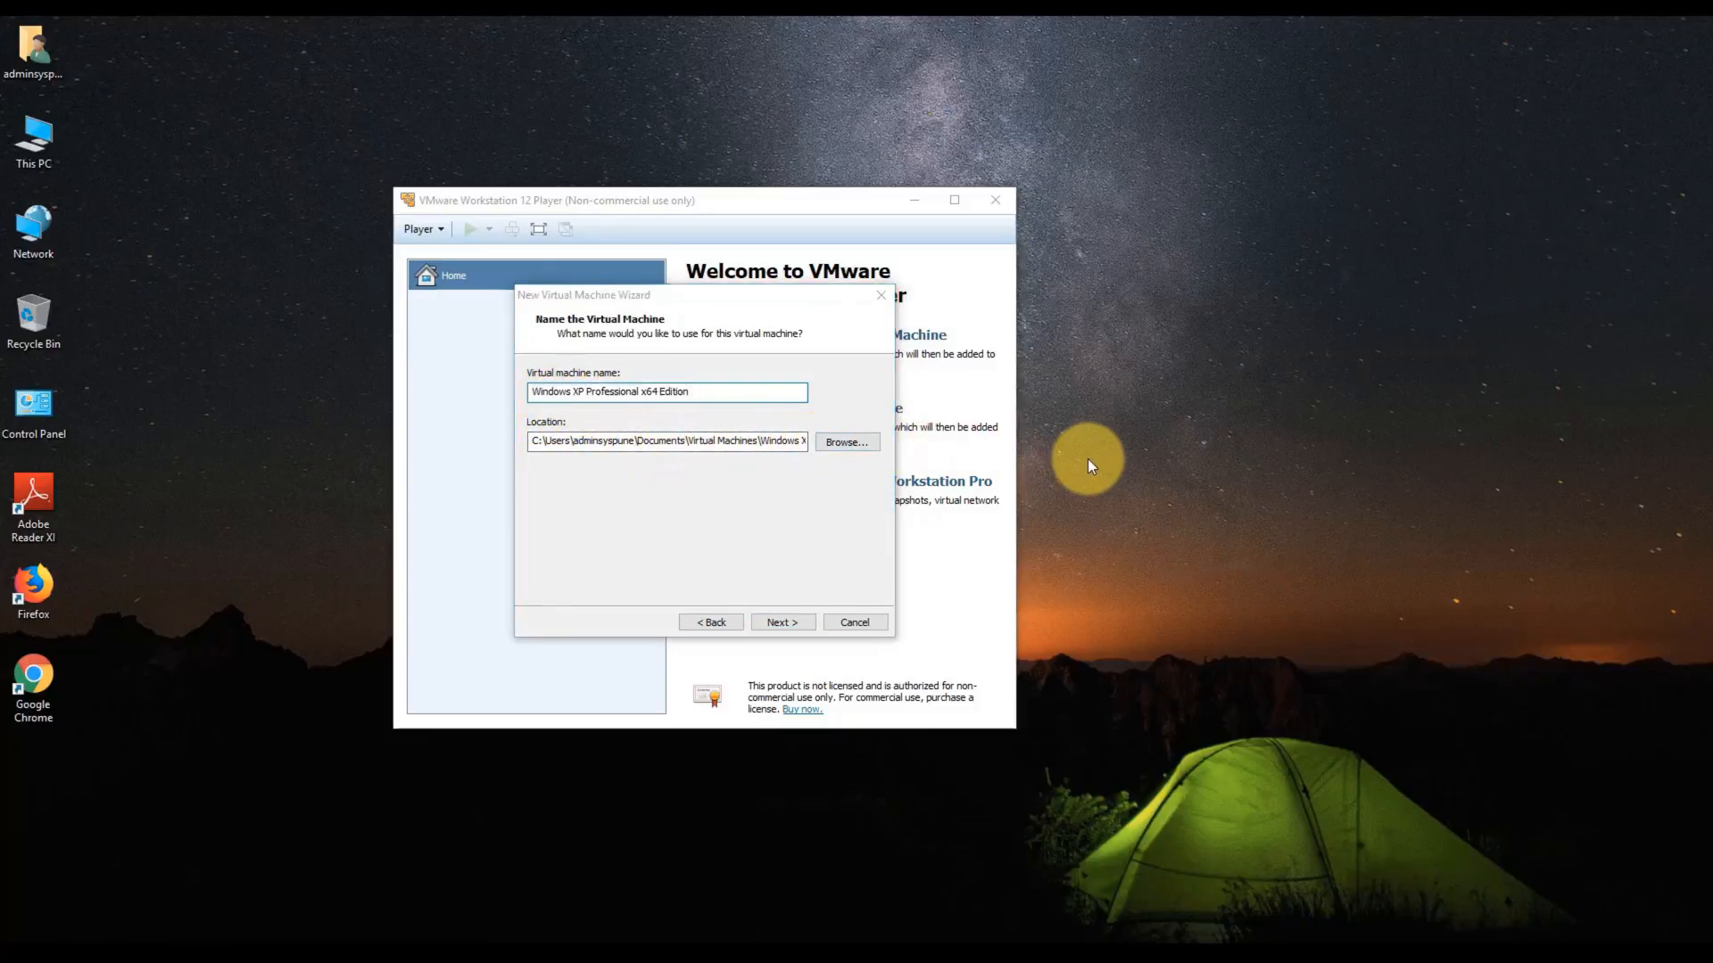
mouse_move(1148, 609)
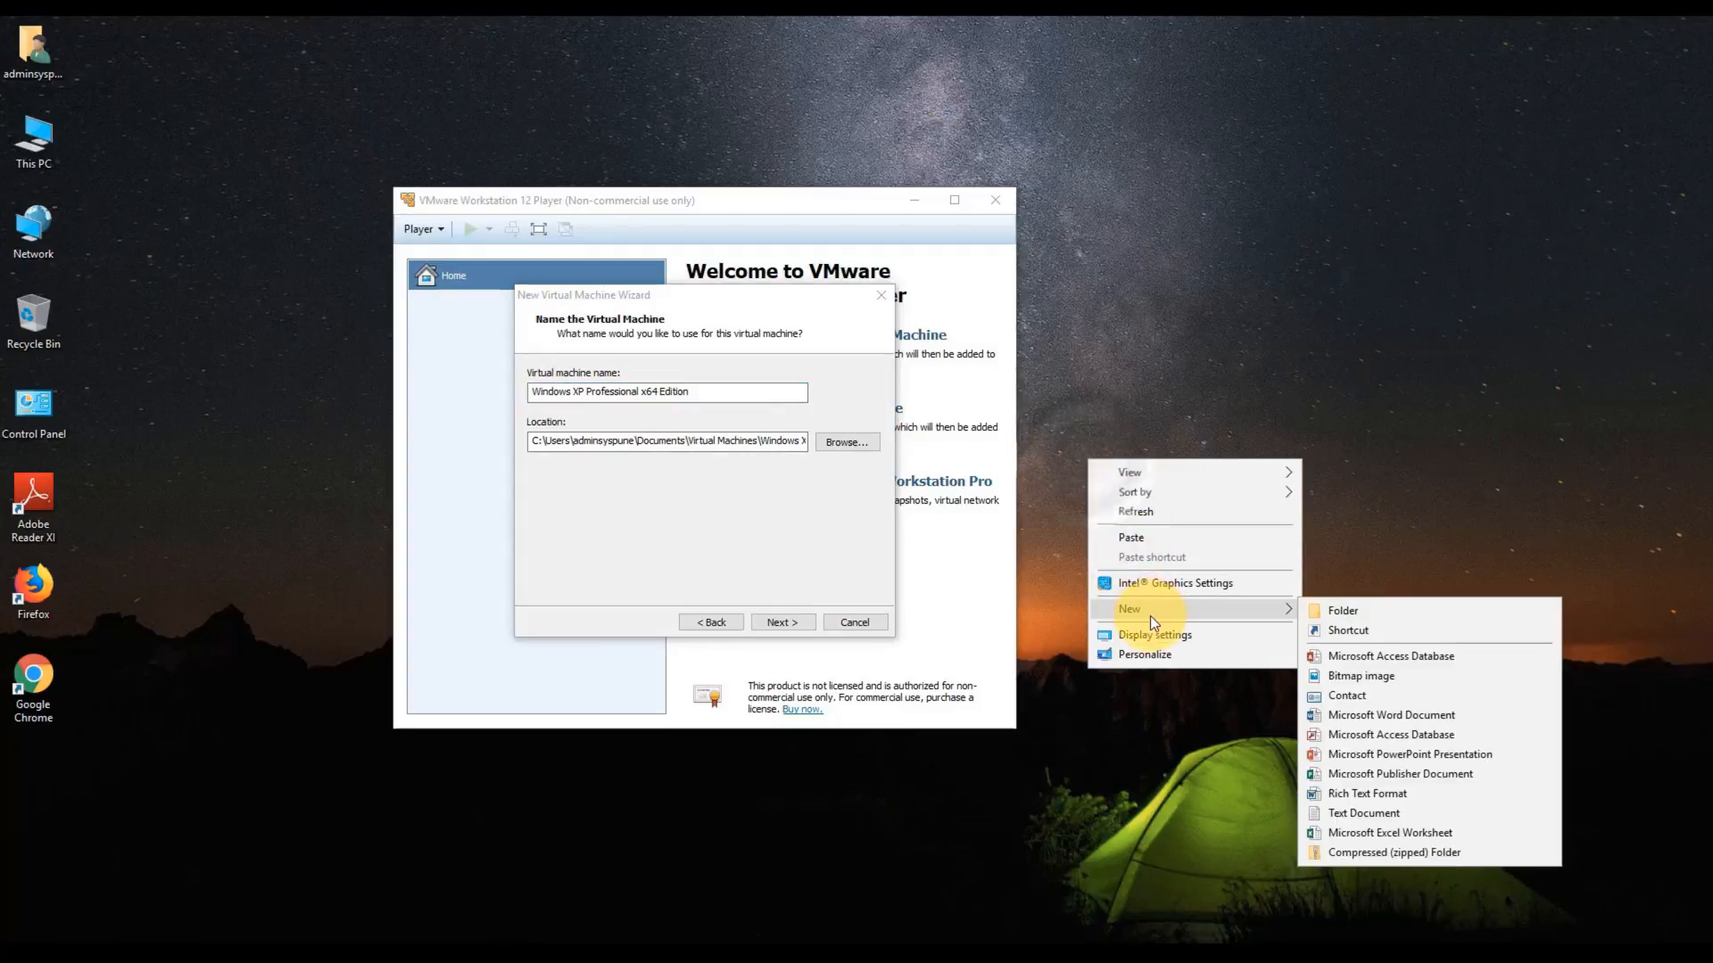
left_click(1407, 604)
type("Windows")
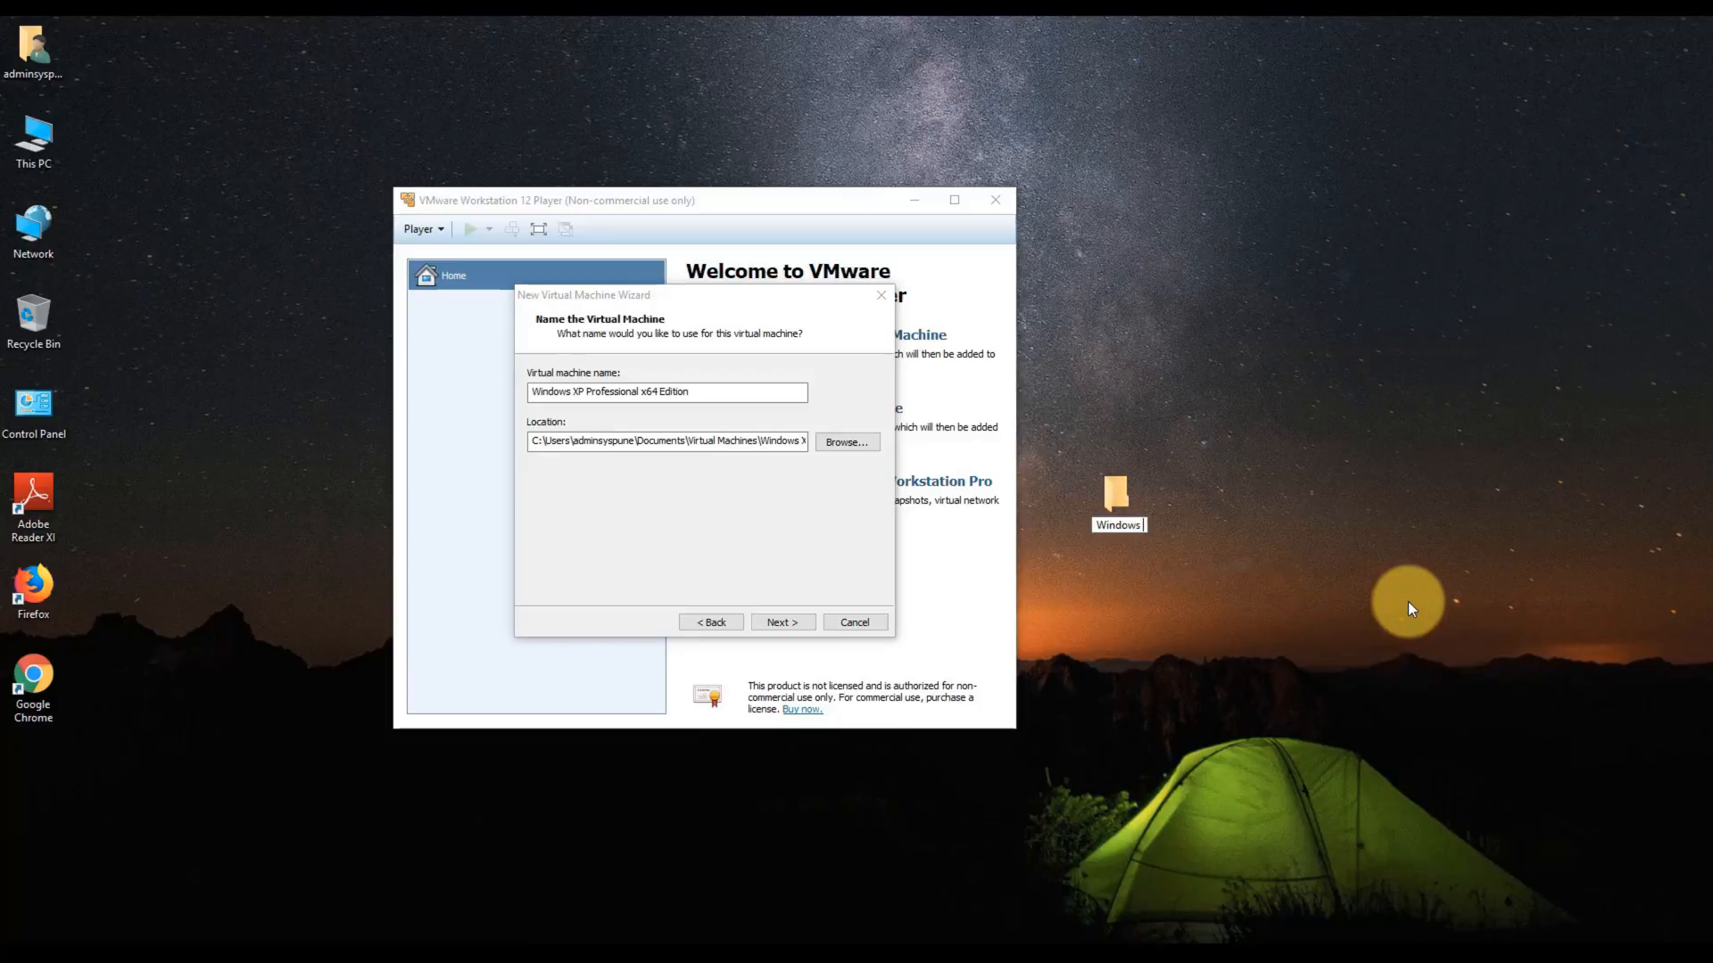
key("Return")
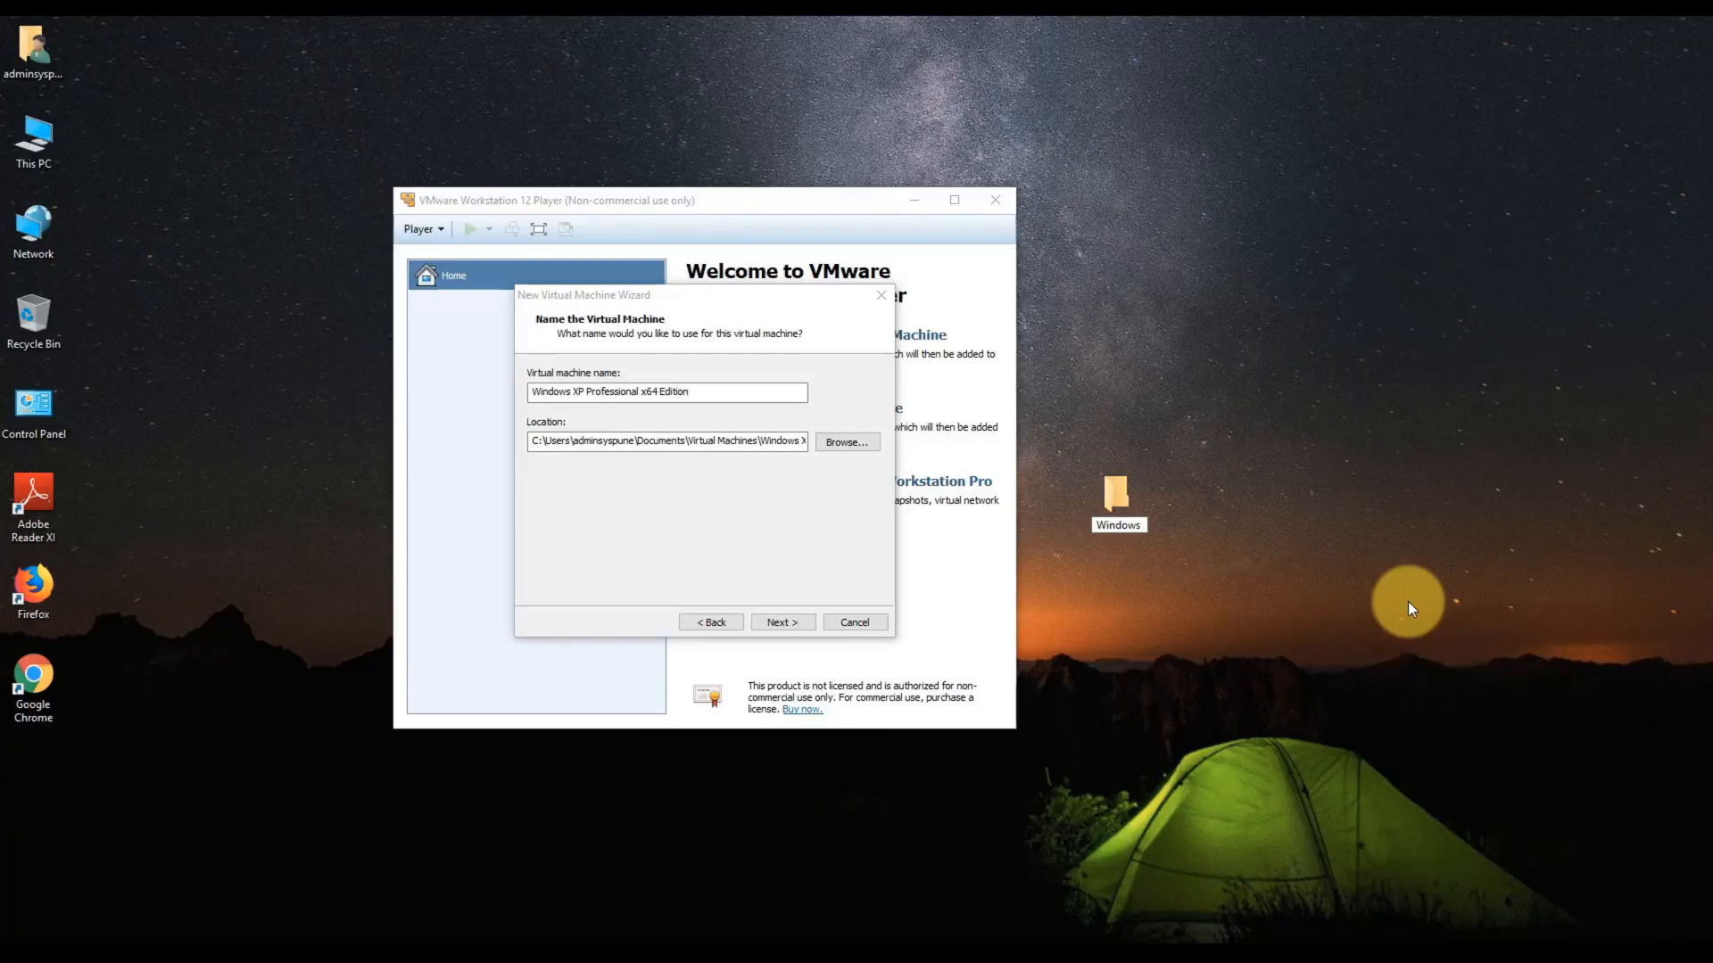
type("XP VM")
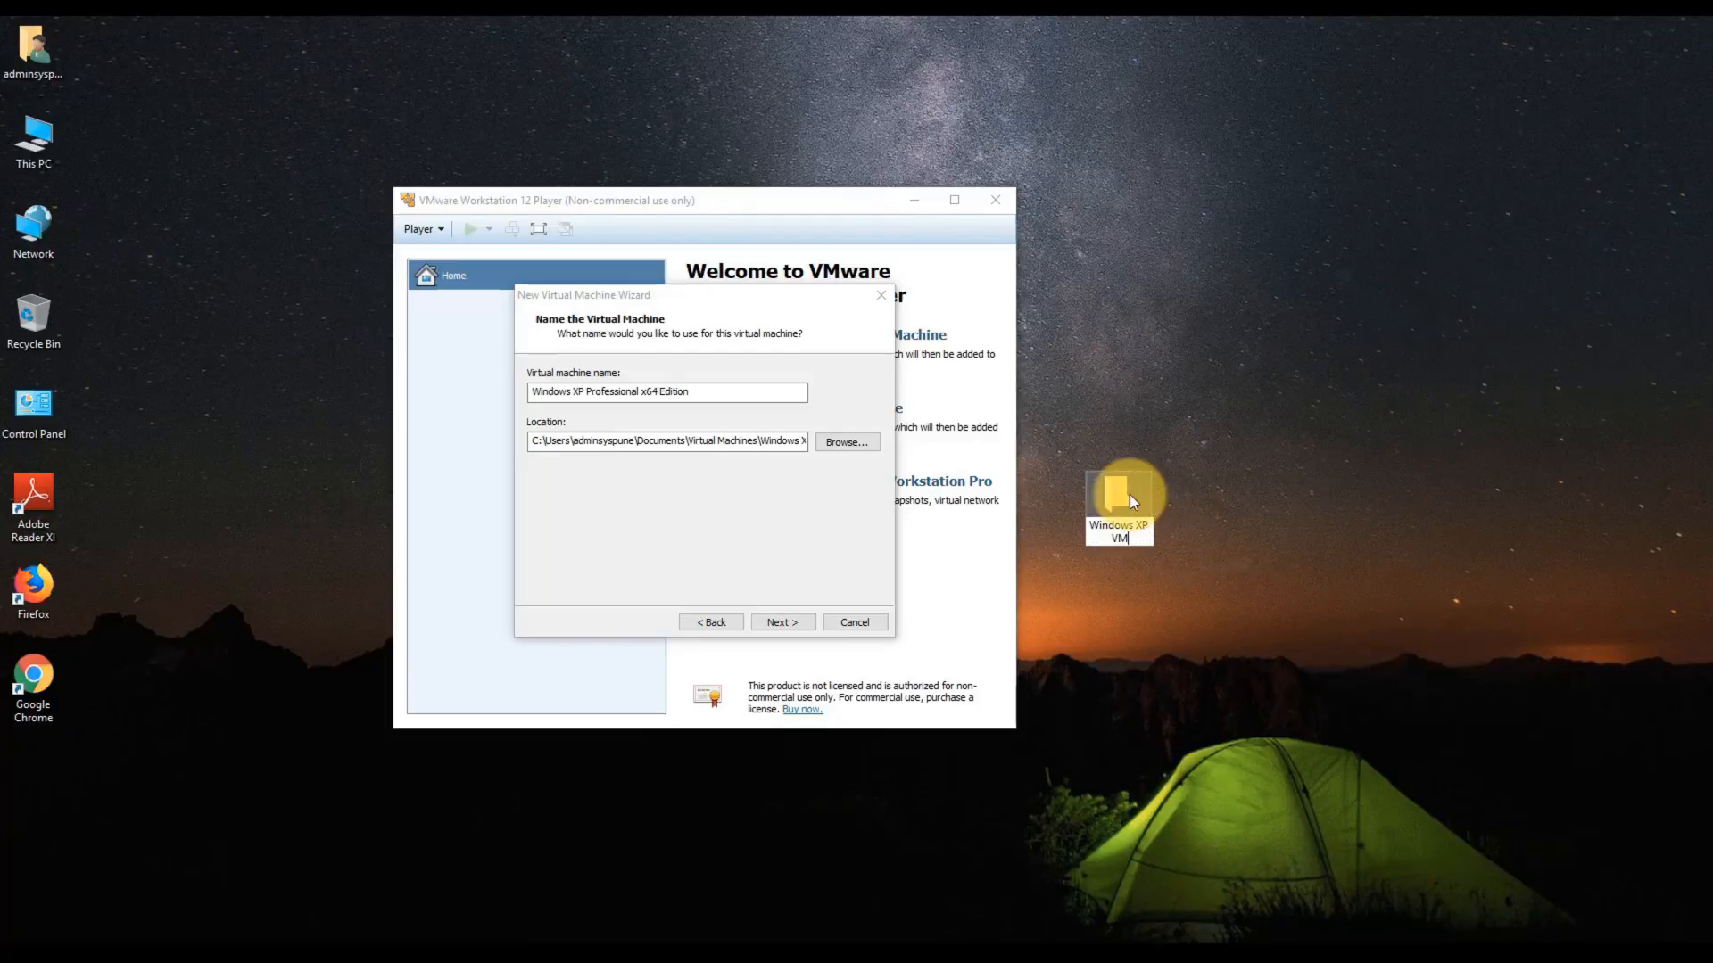
key("Return")
- Set the VM location to the Desktop's Windows XP VM folder
left_click(854, 447)
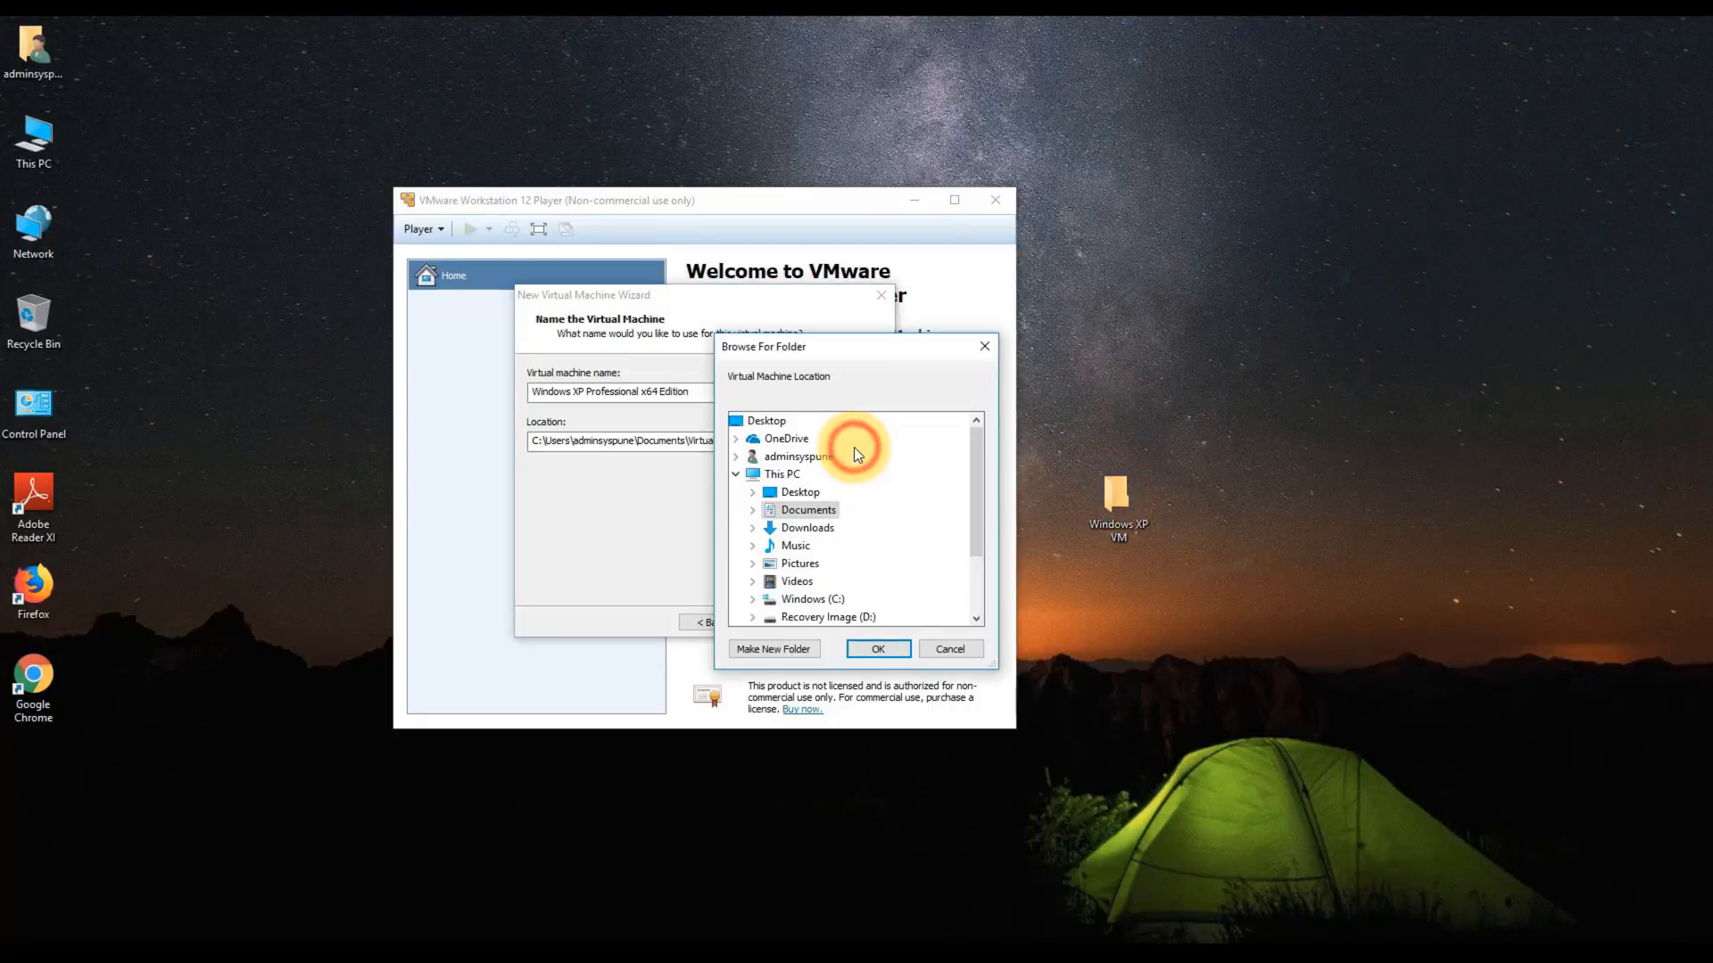
double_click(772, 492)
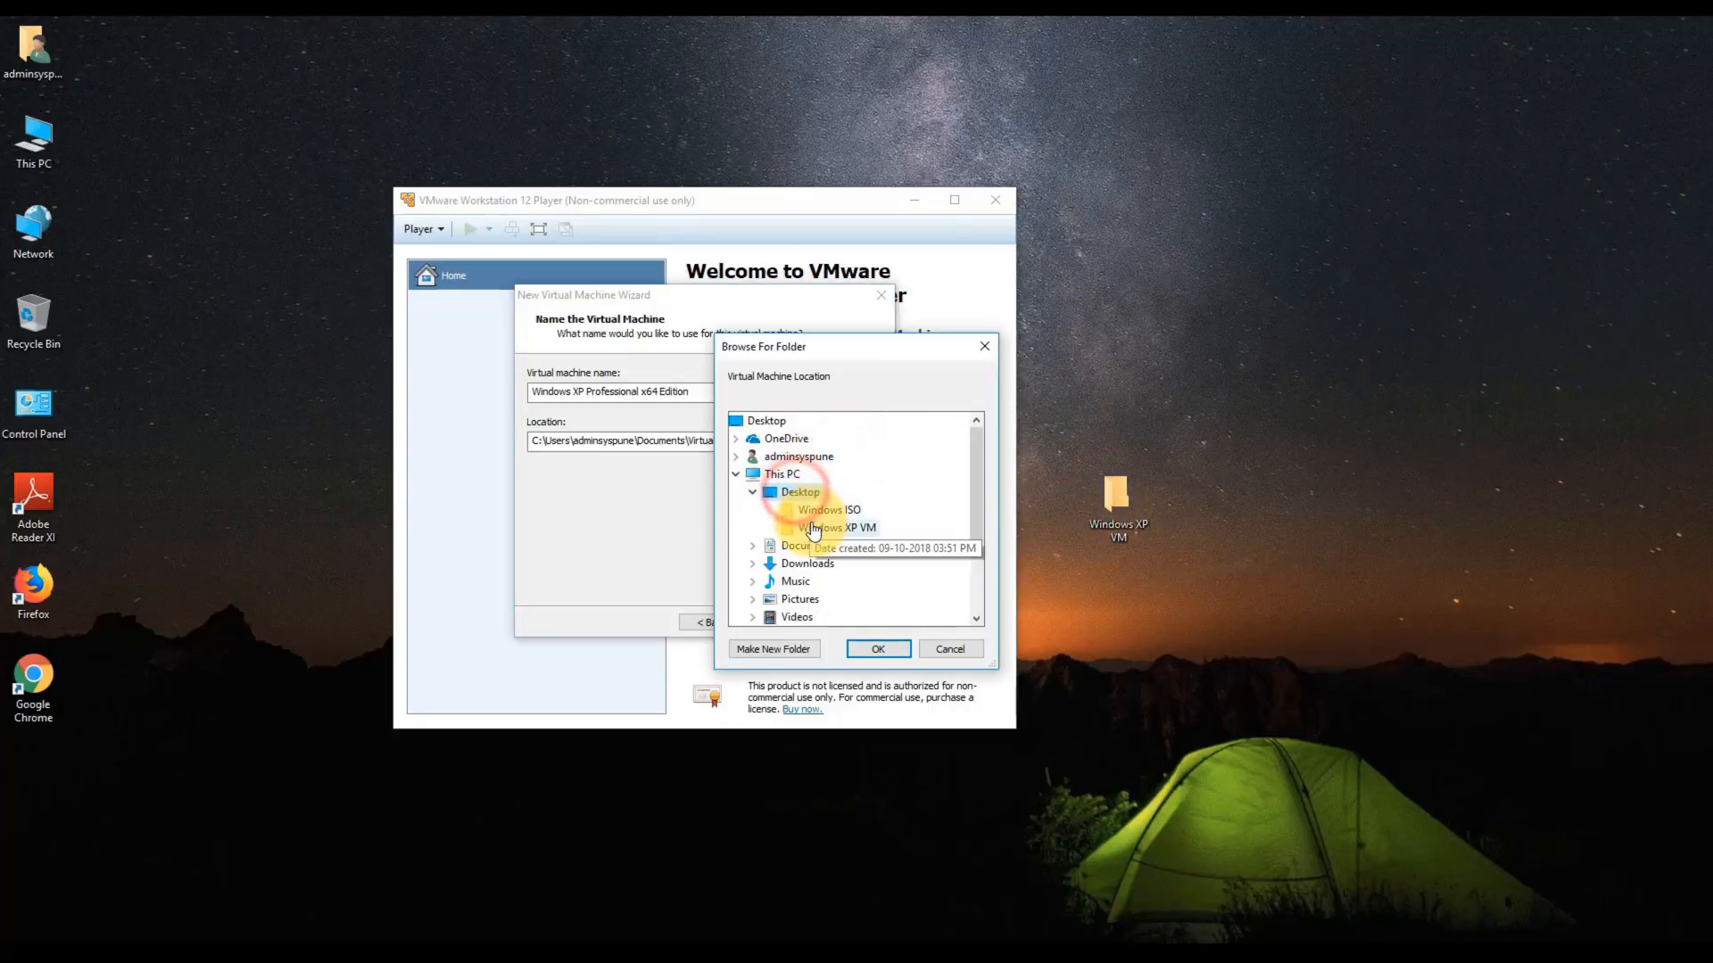
left_click(813, 528)
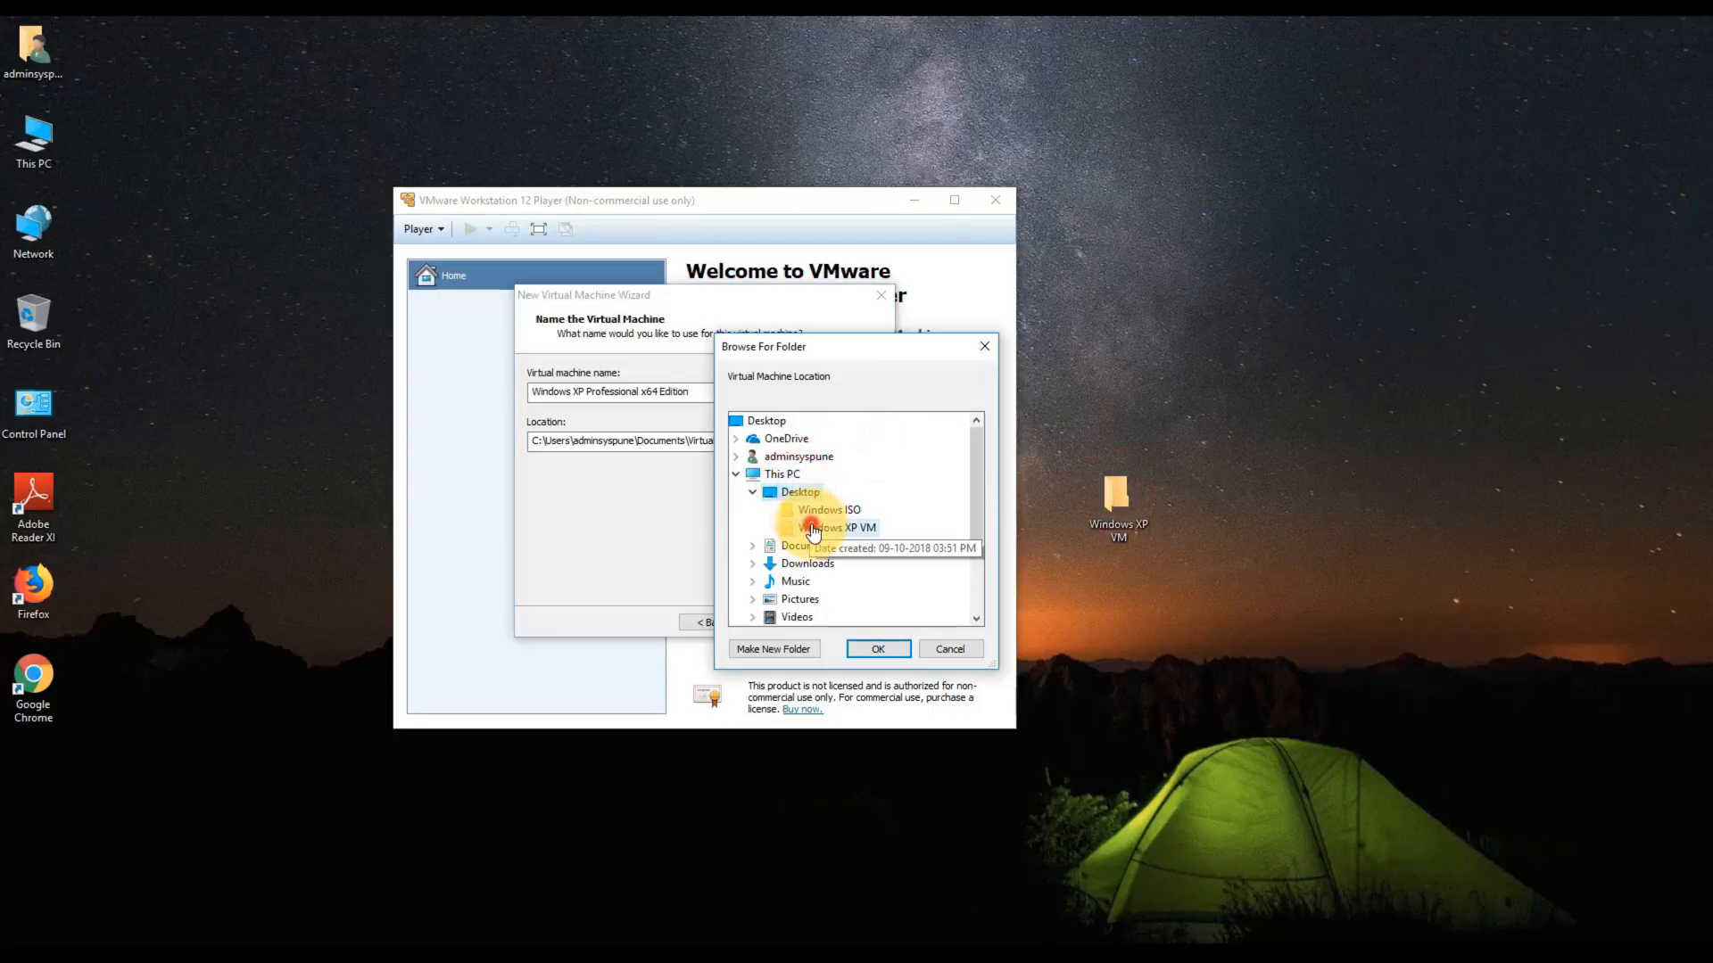
left_click(872, 650)
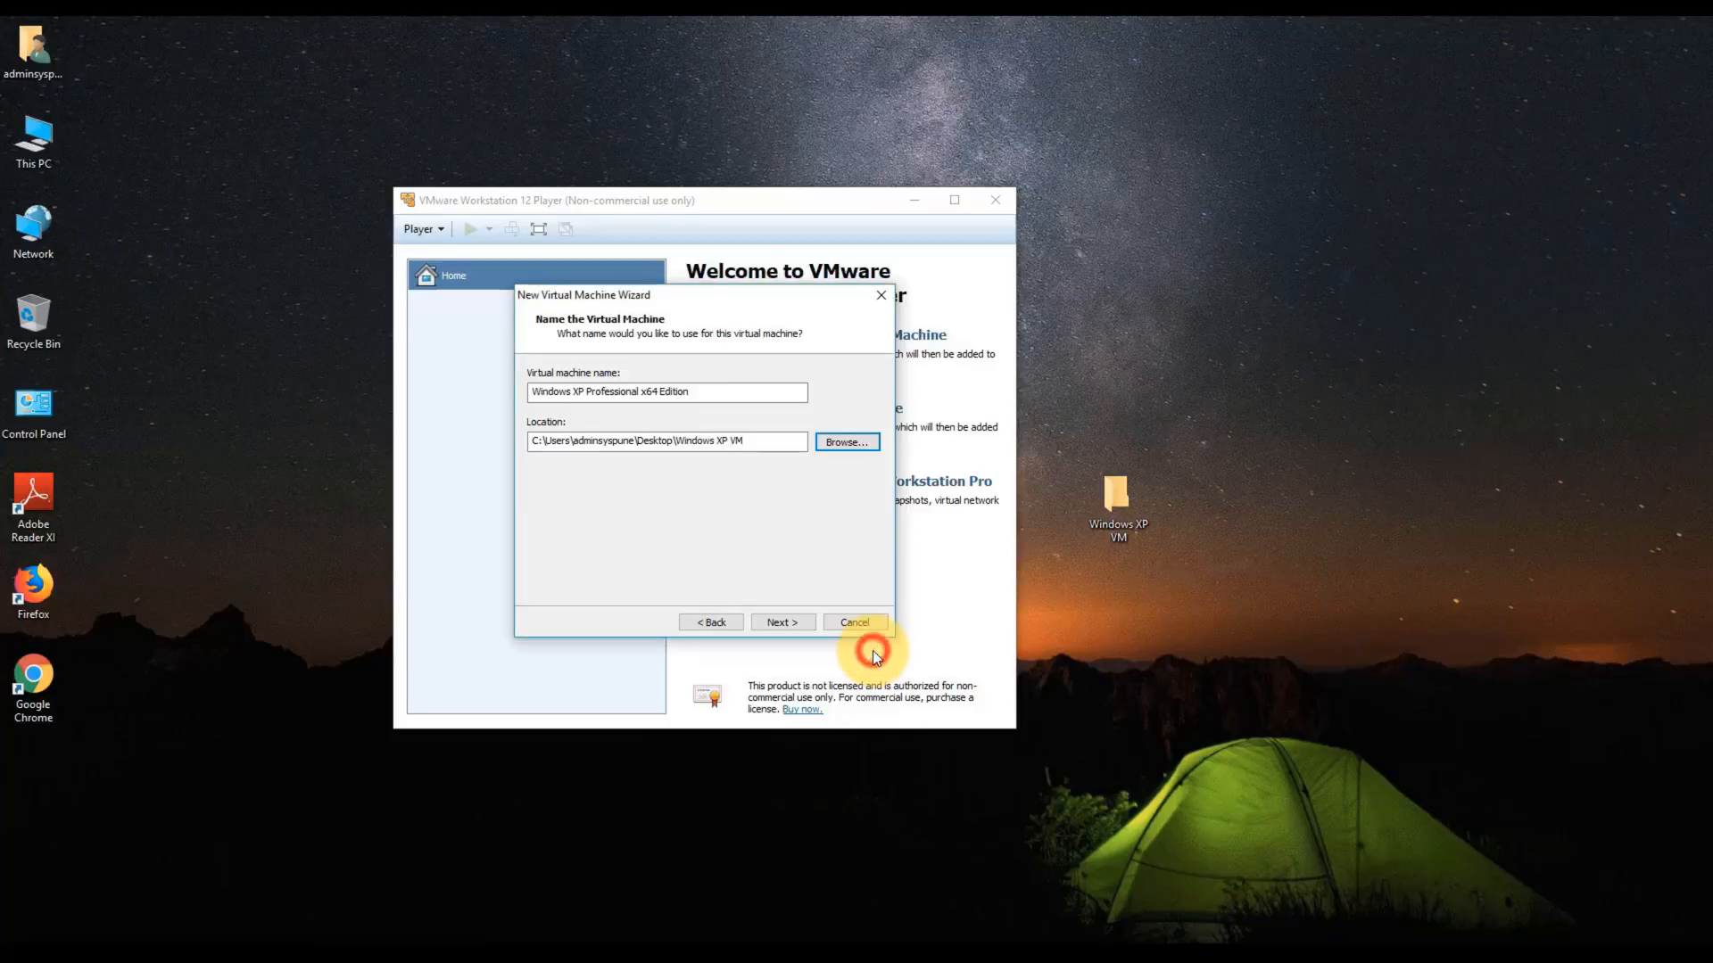
left_click(799, 619)
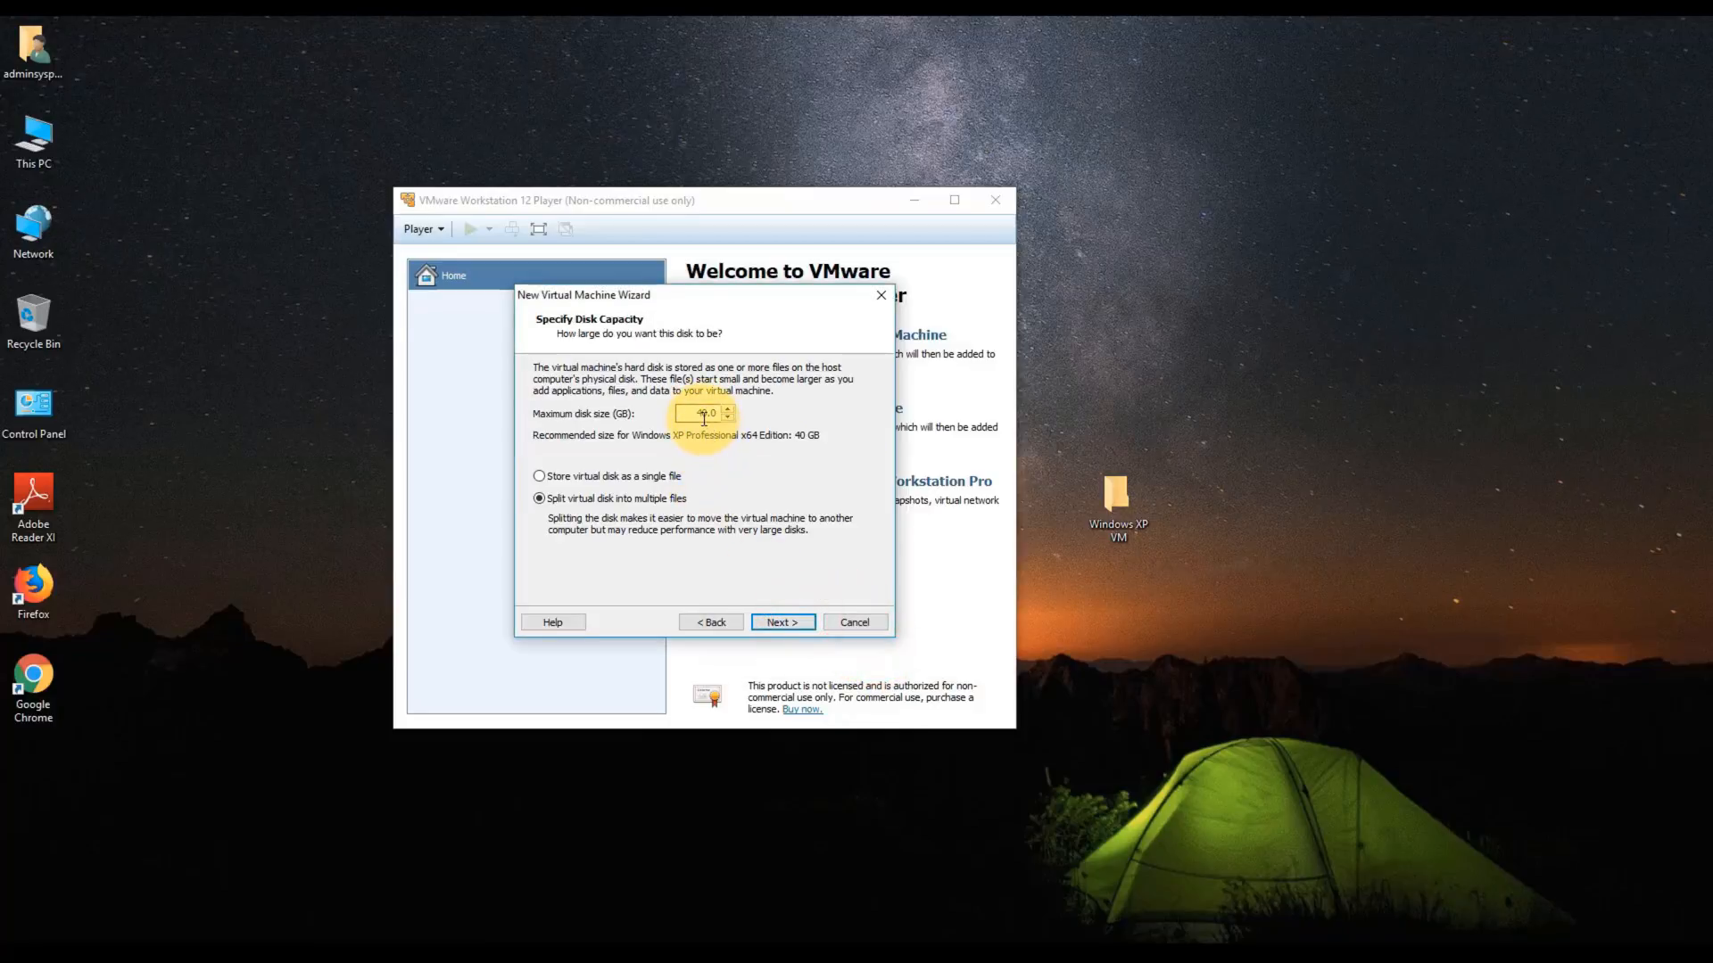
- Set the maximum disk size to 100 GB, split into multiple files
left_click(703, 415)
left_click(770, 616)
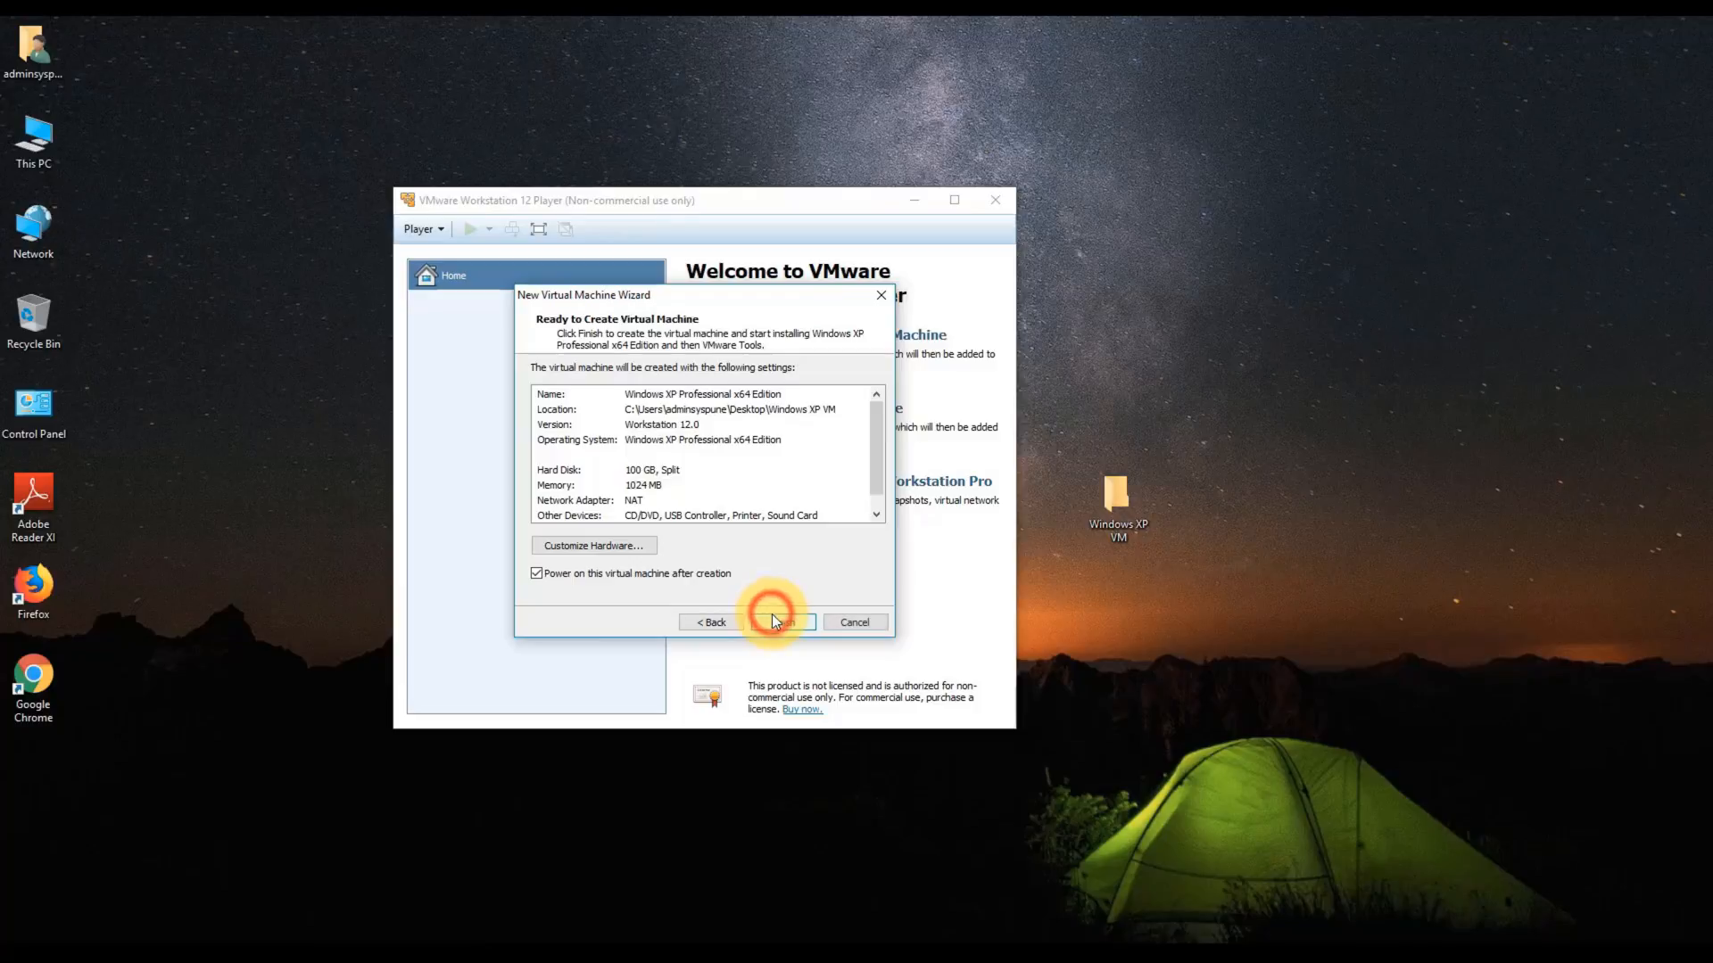
left_click(587, 548)
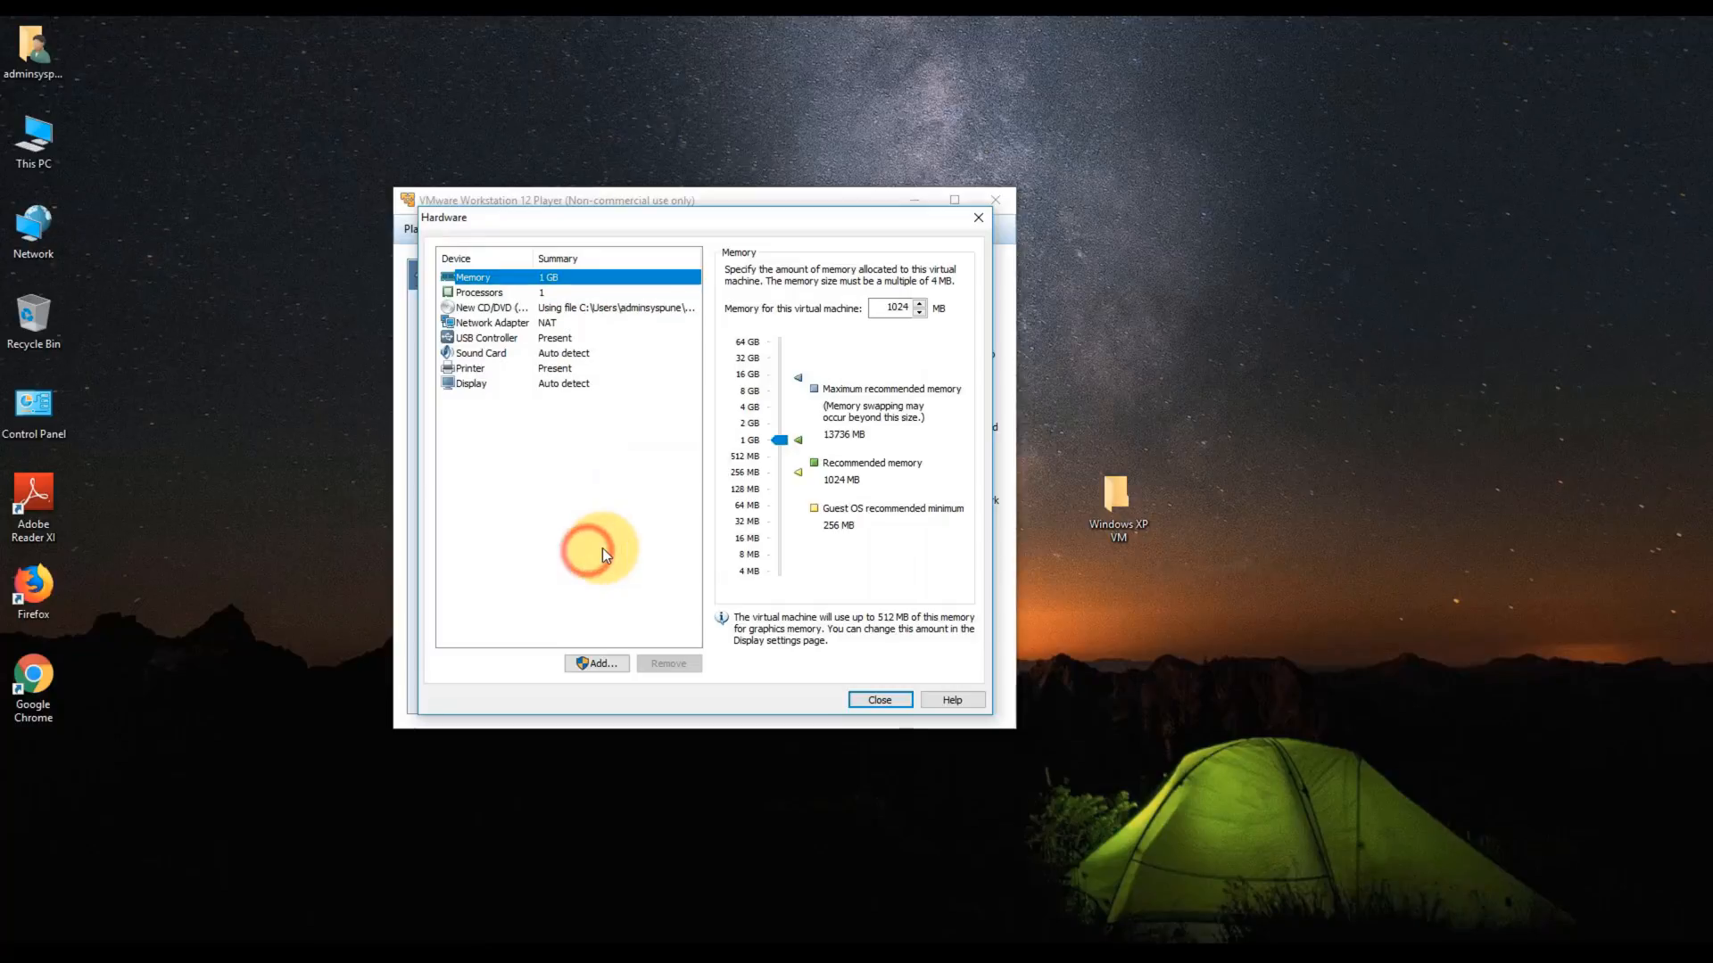
- Raise the VM's memory to about 3 GB
left_click(780, 440)
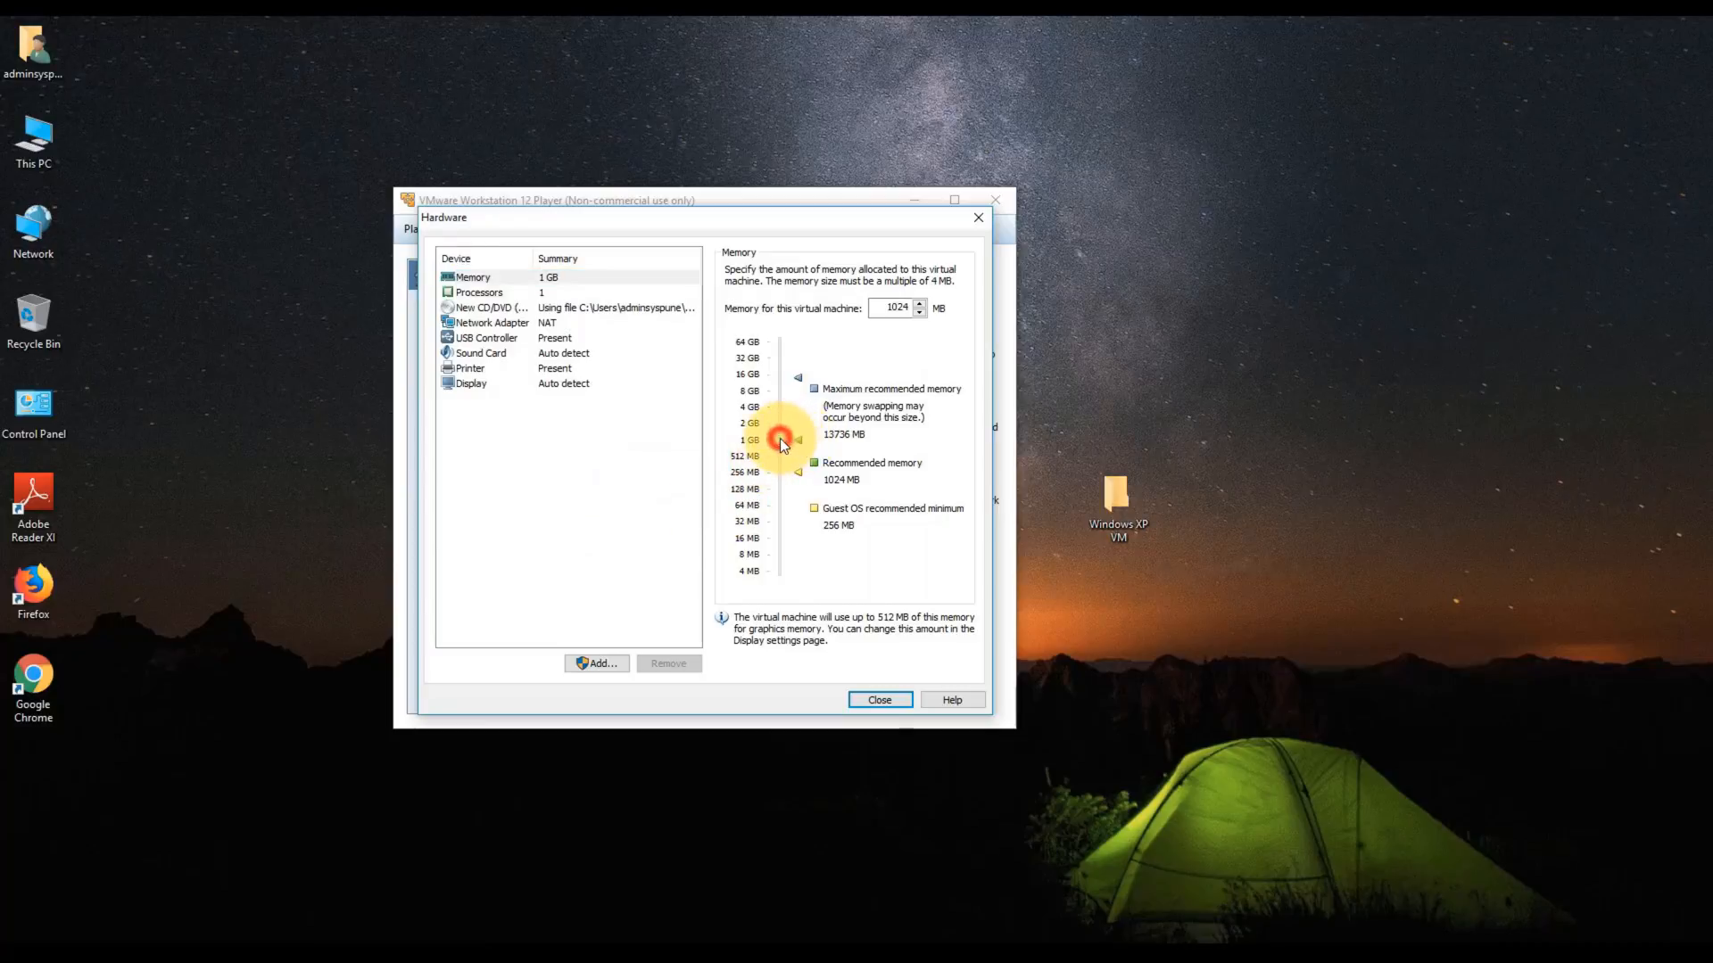
left_click_drag(779, 439, 781, 416)
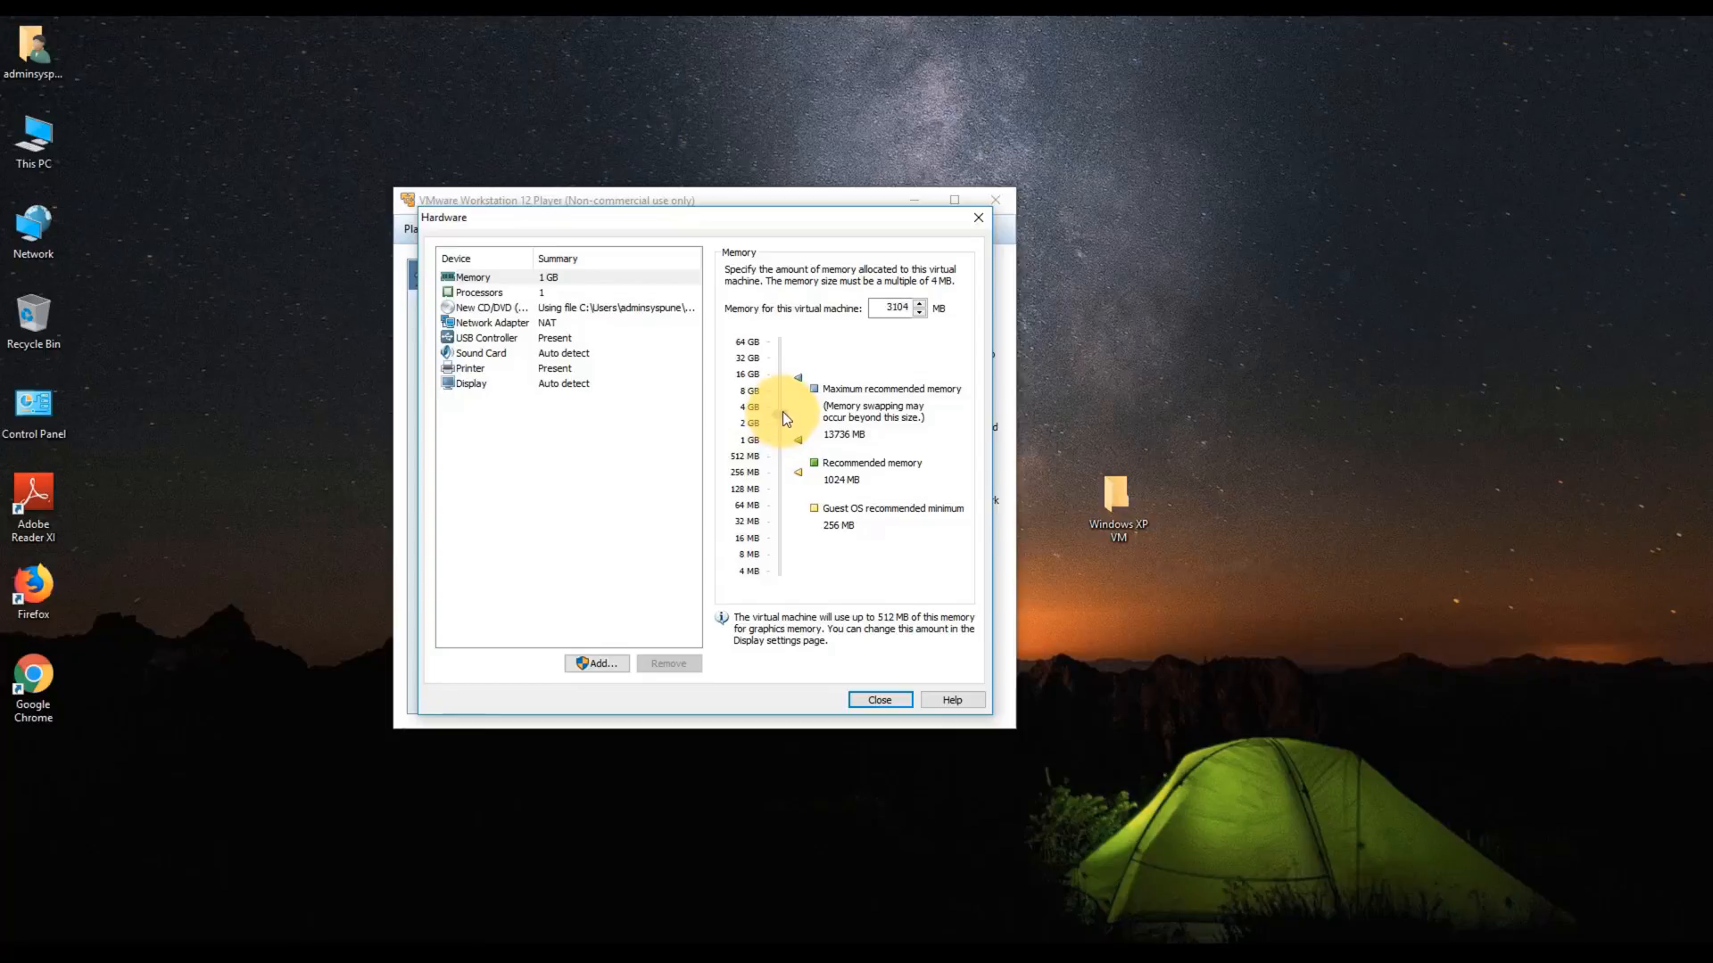
left_click_drag(784, 410, 784, 412)
- Give the VM 2 processor cores, then finish creating and power it on
left_click(511, 296)
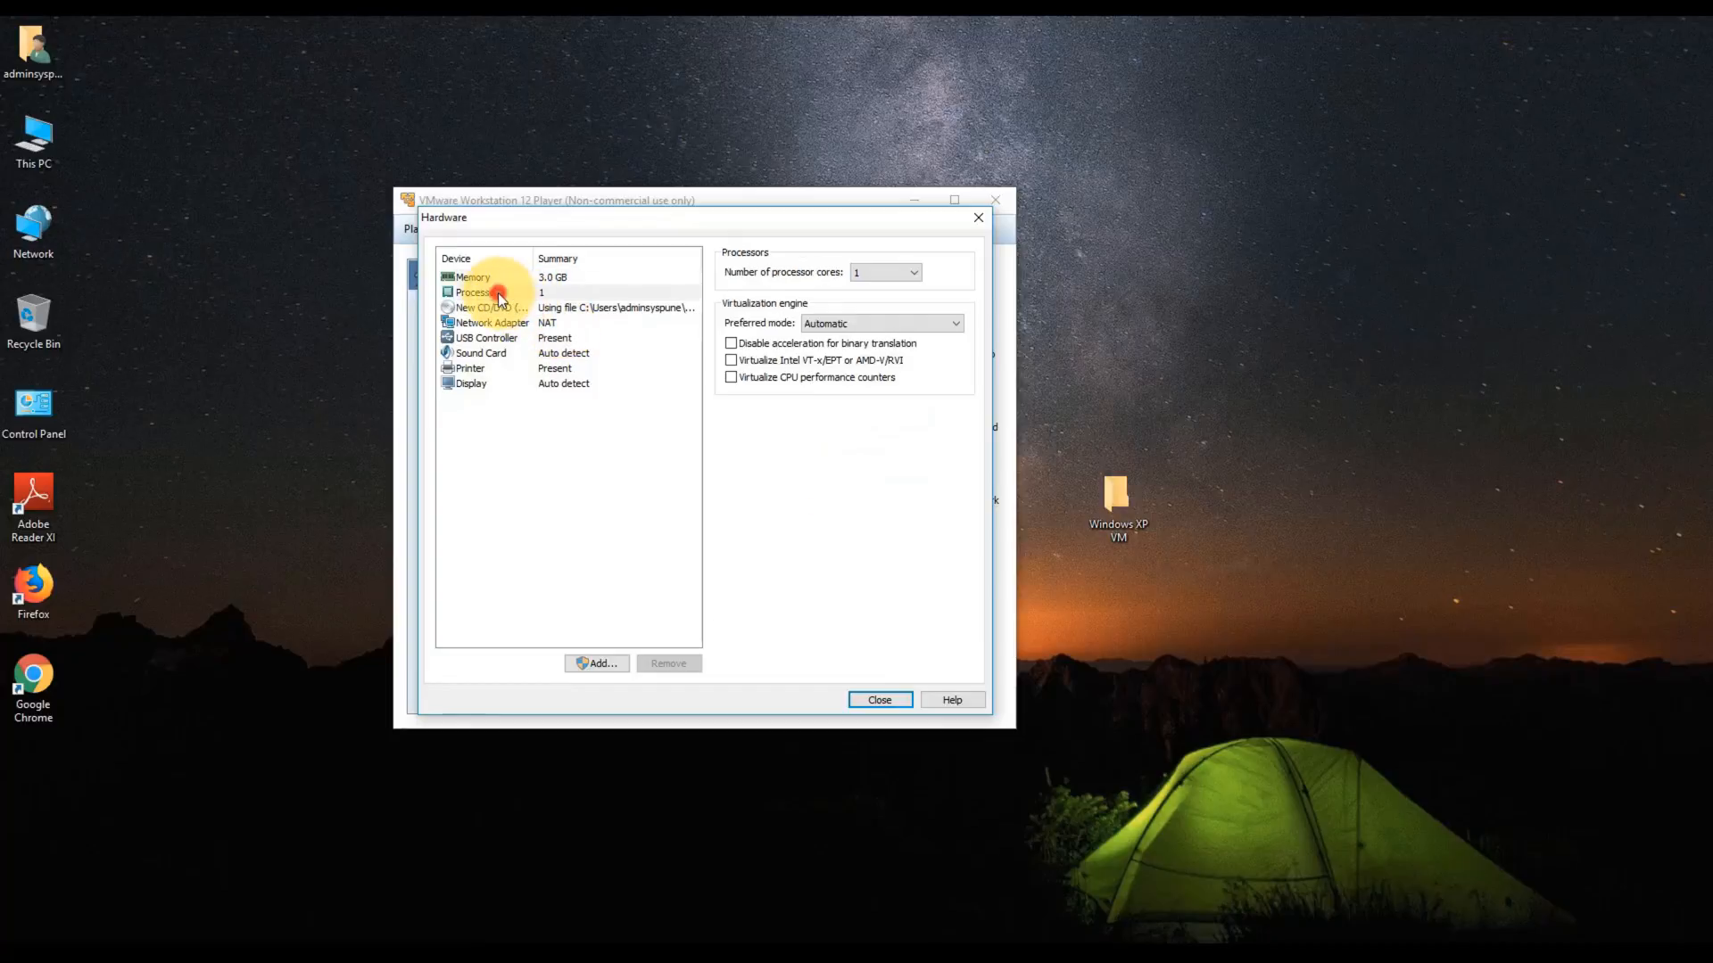
left_click(865, 273)
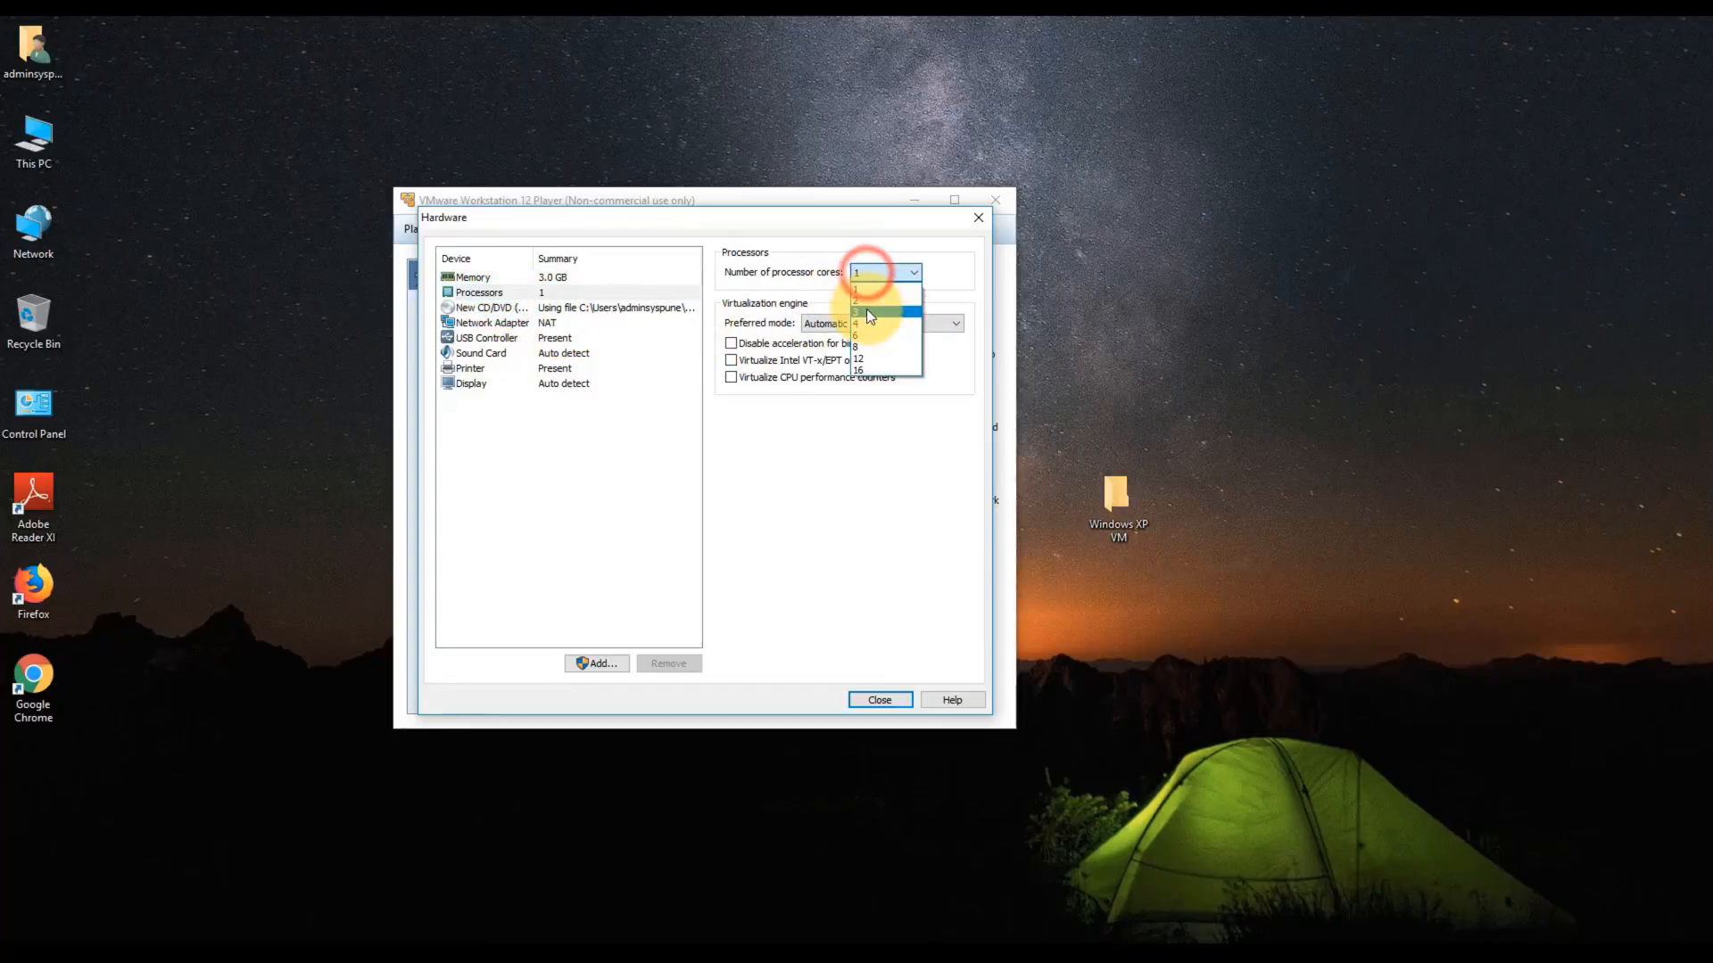
left_click(860, 300)
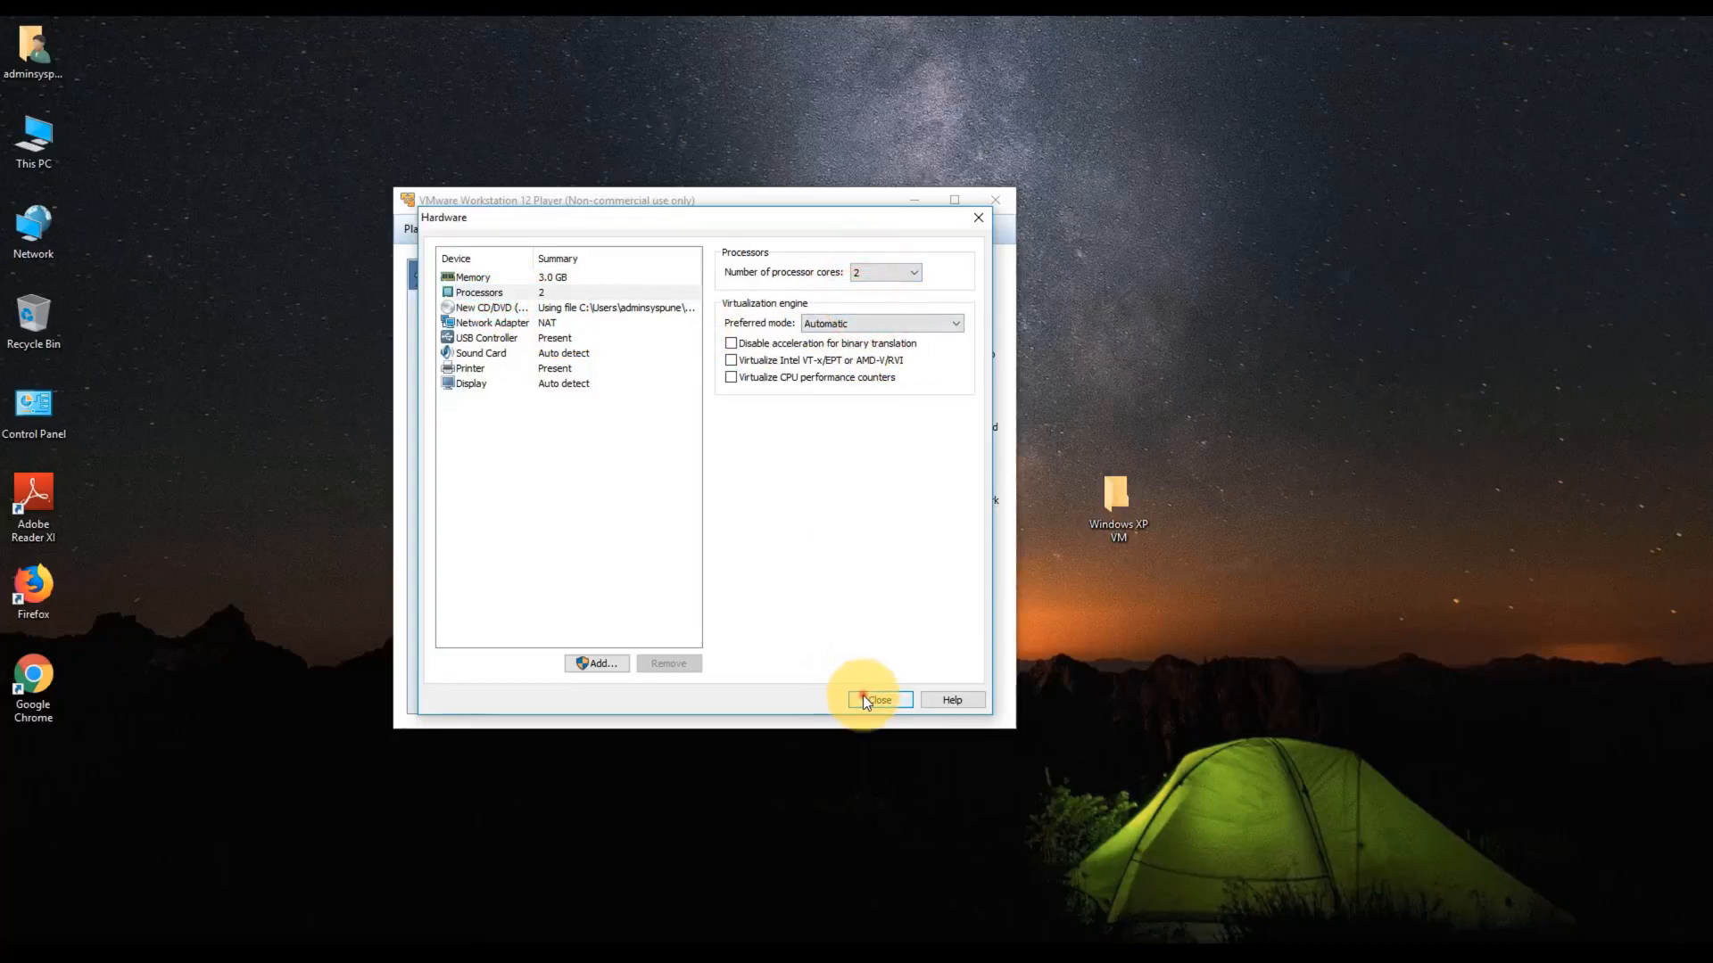
left_click(862, 694)
left_click(772, 621)
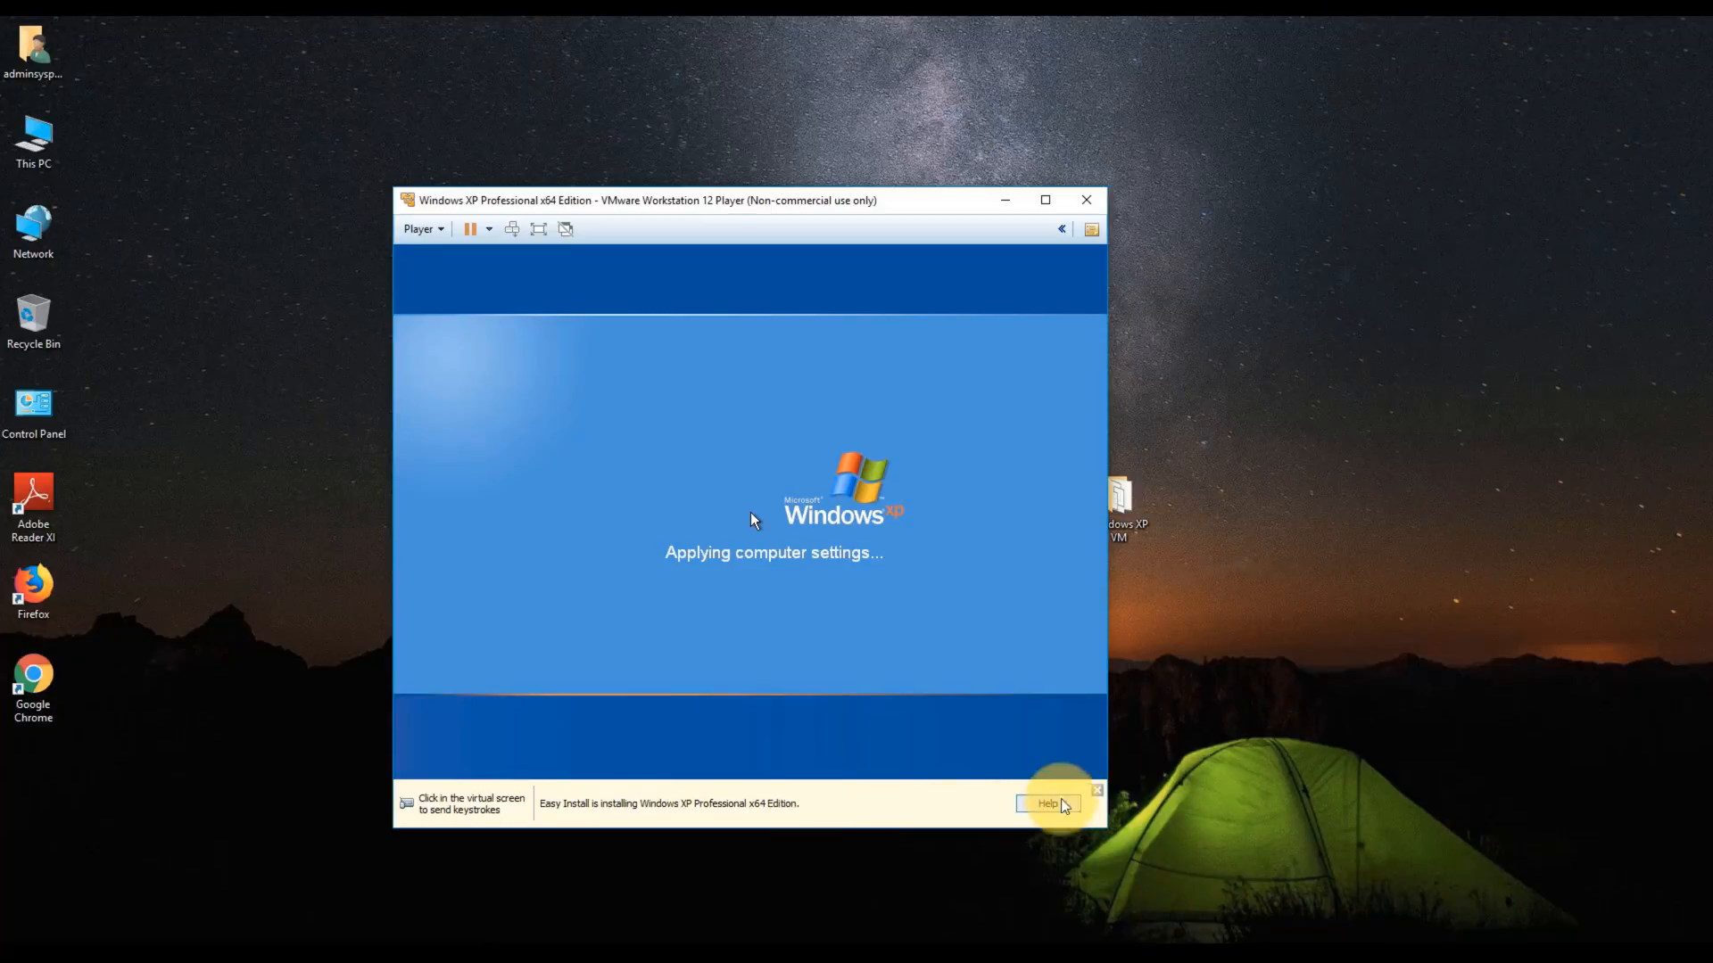
- Dismiss the Easy Install notice and move the Player window higher
left_click(1096, 790)
left_click_drag(690, 198, 678, 136)
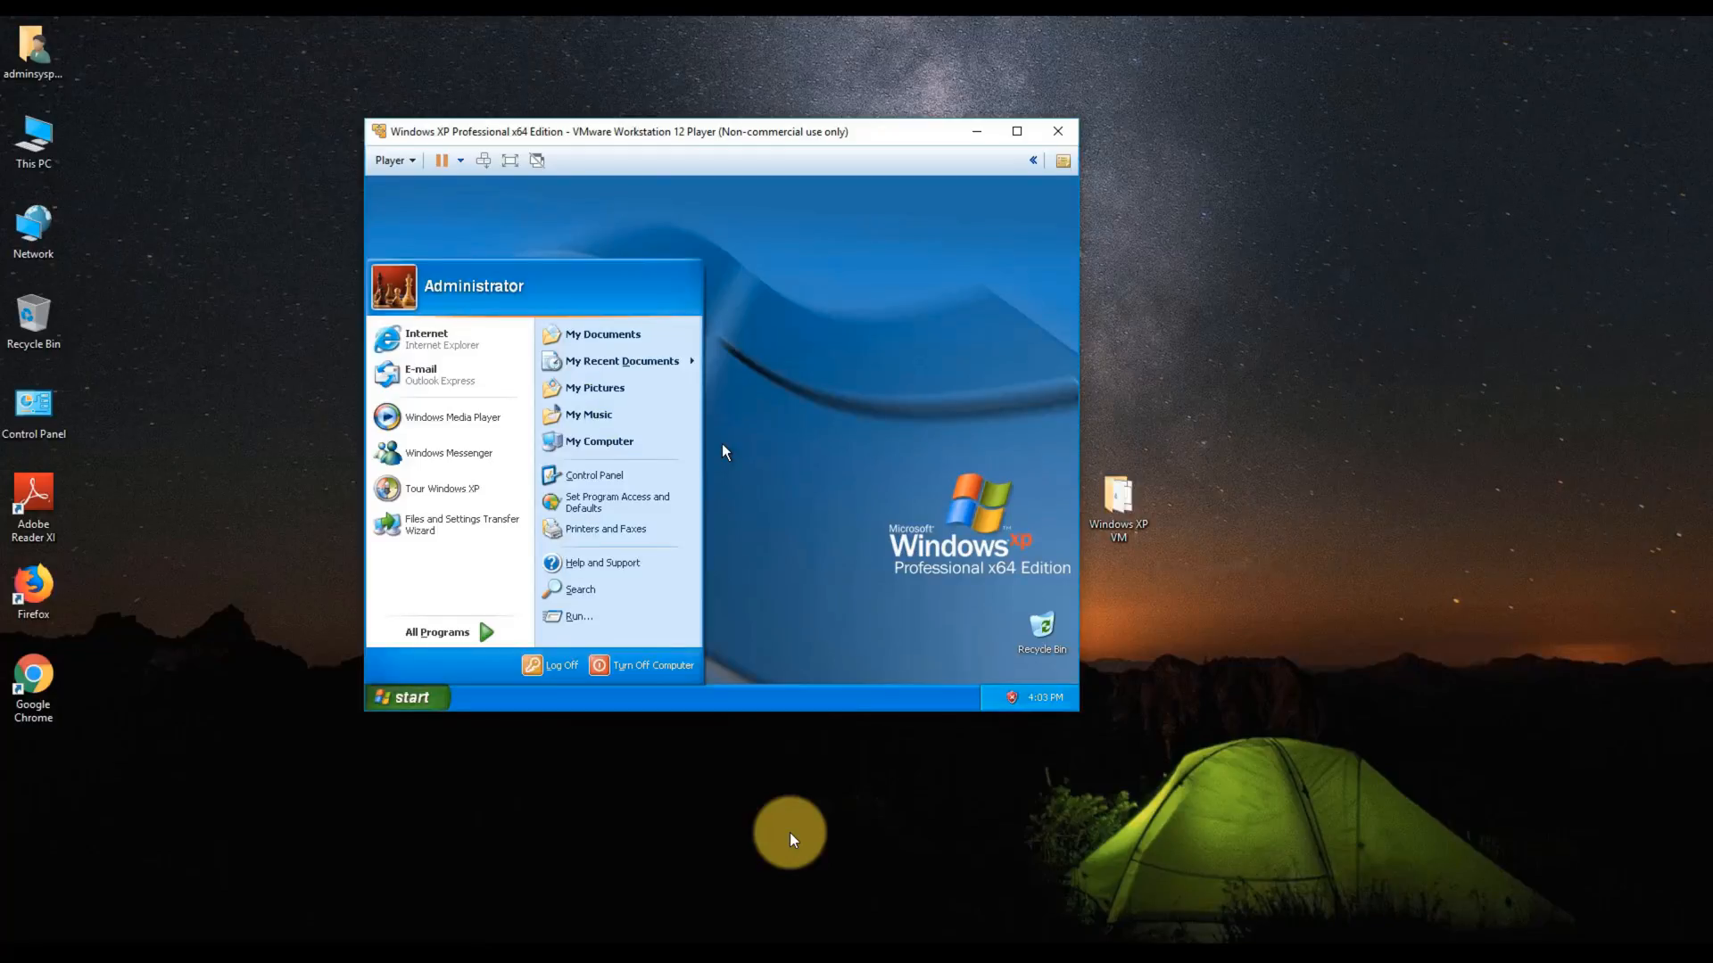
- Move the Player window down-left and close the guest's Start menu
left_click(733, 132)
left_click_drag(733, 132, 716, 161)
left_click(698, 558)
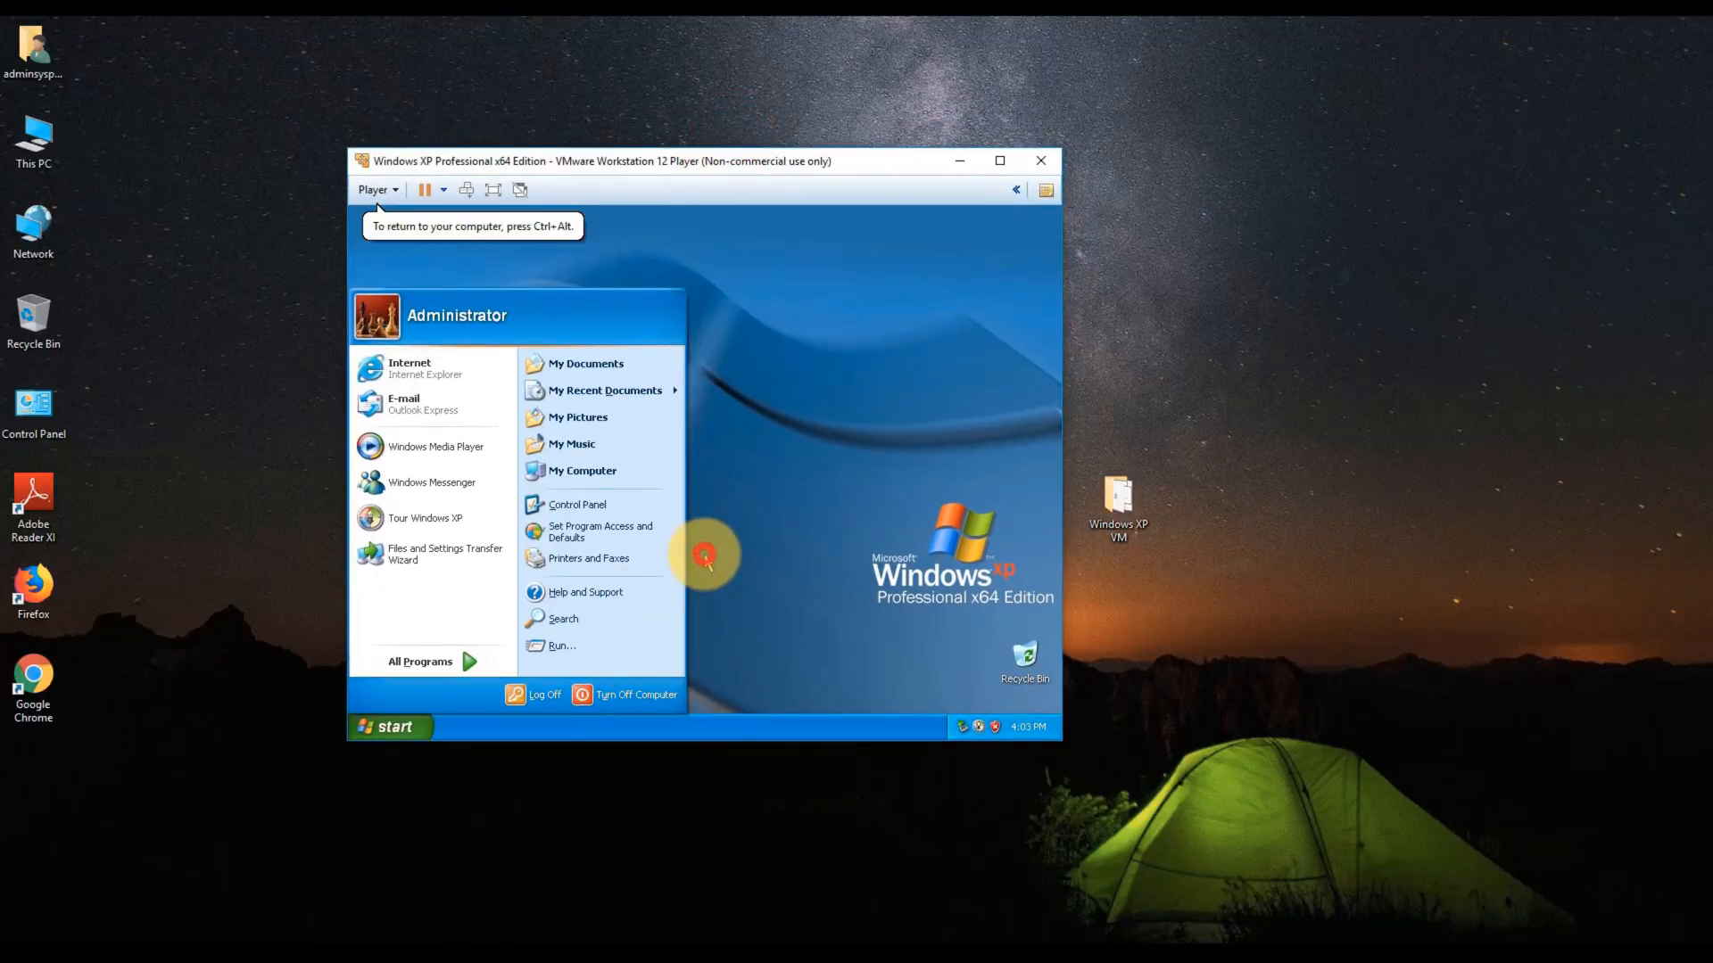
left_click(734, 541)
- Enable My Documents, My Computer, My Network Places and Internet Explorer desktop icons via Display Properties
right_click(622, 454)
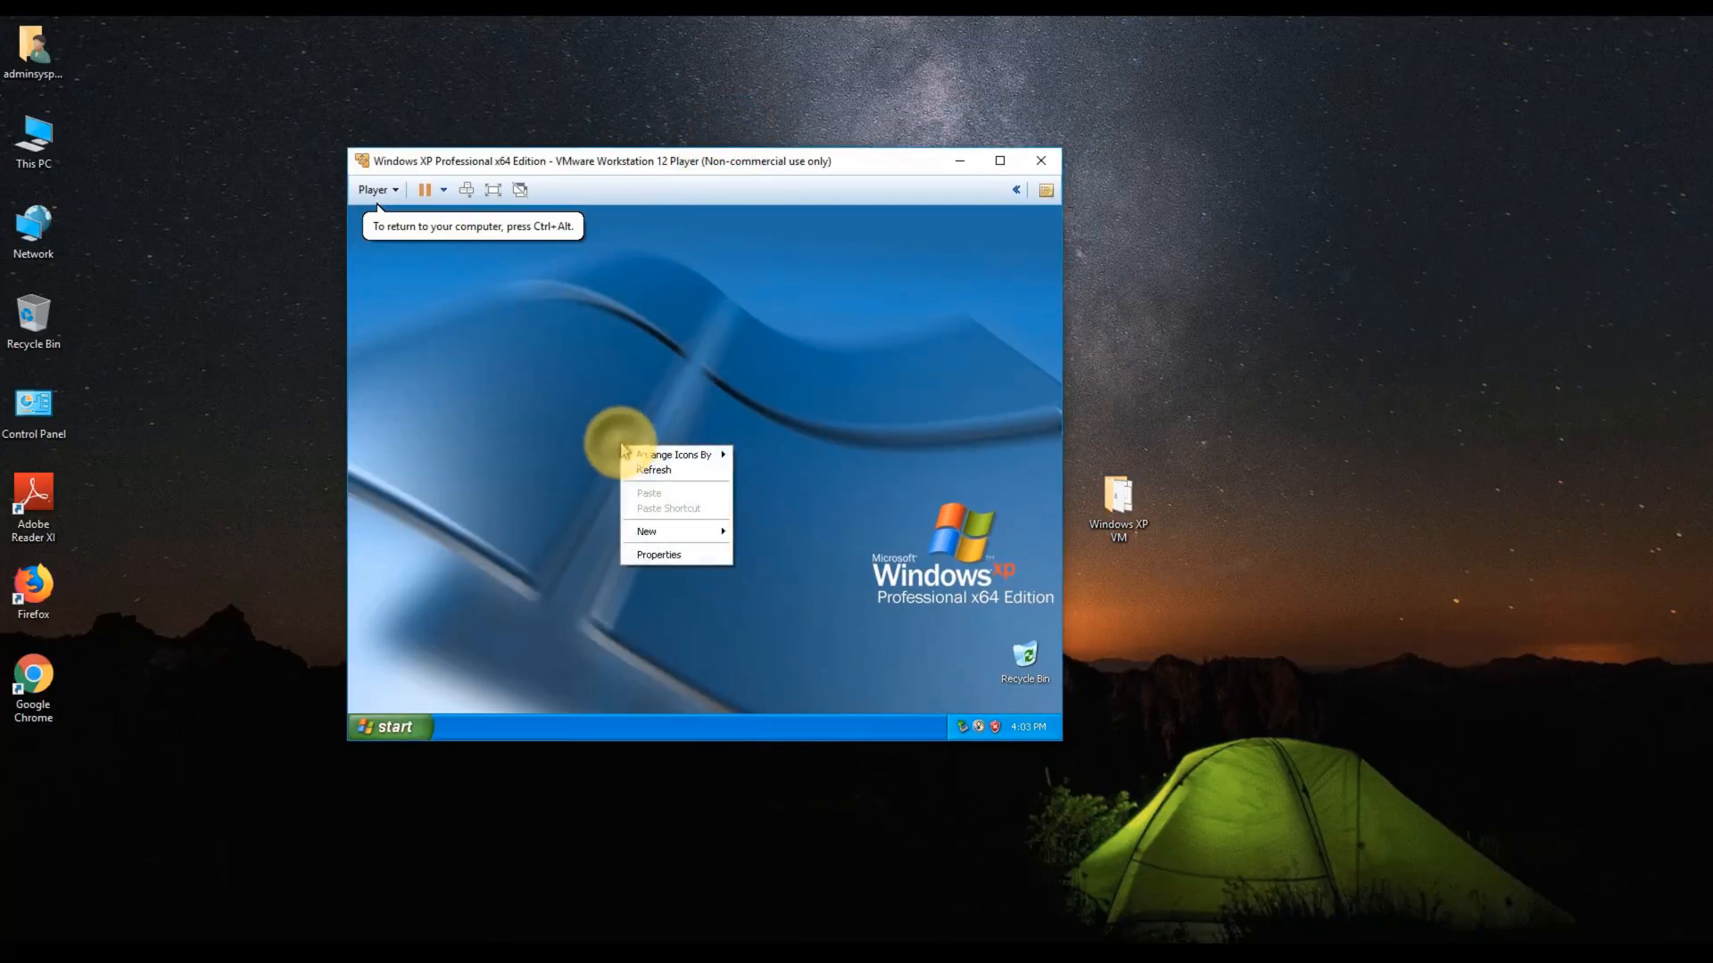
left_click(670, 554)
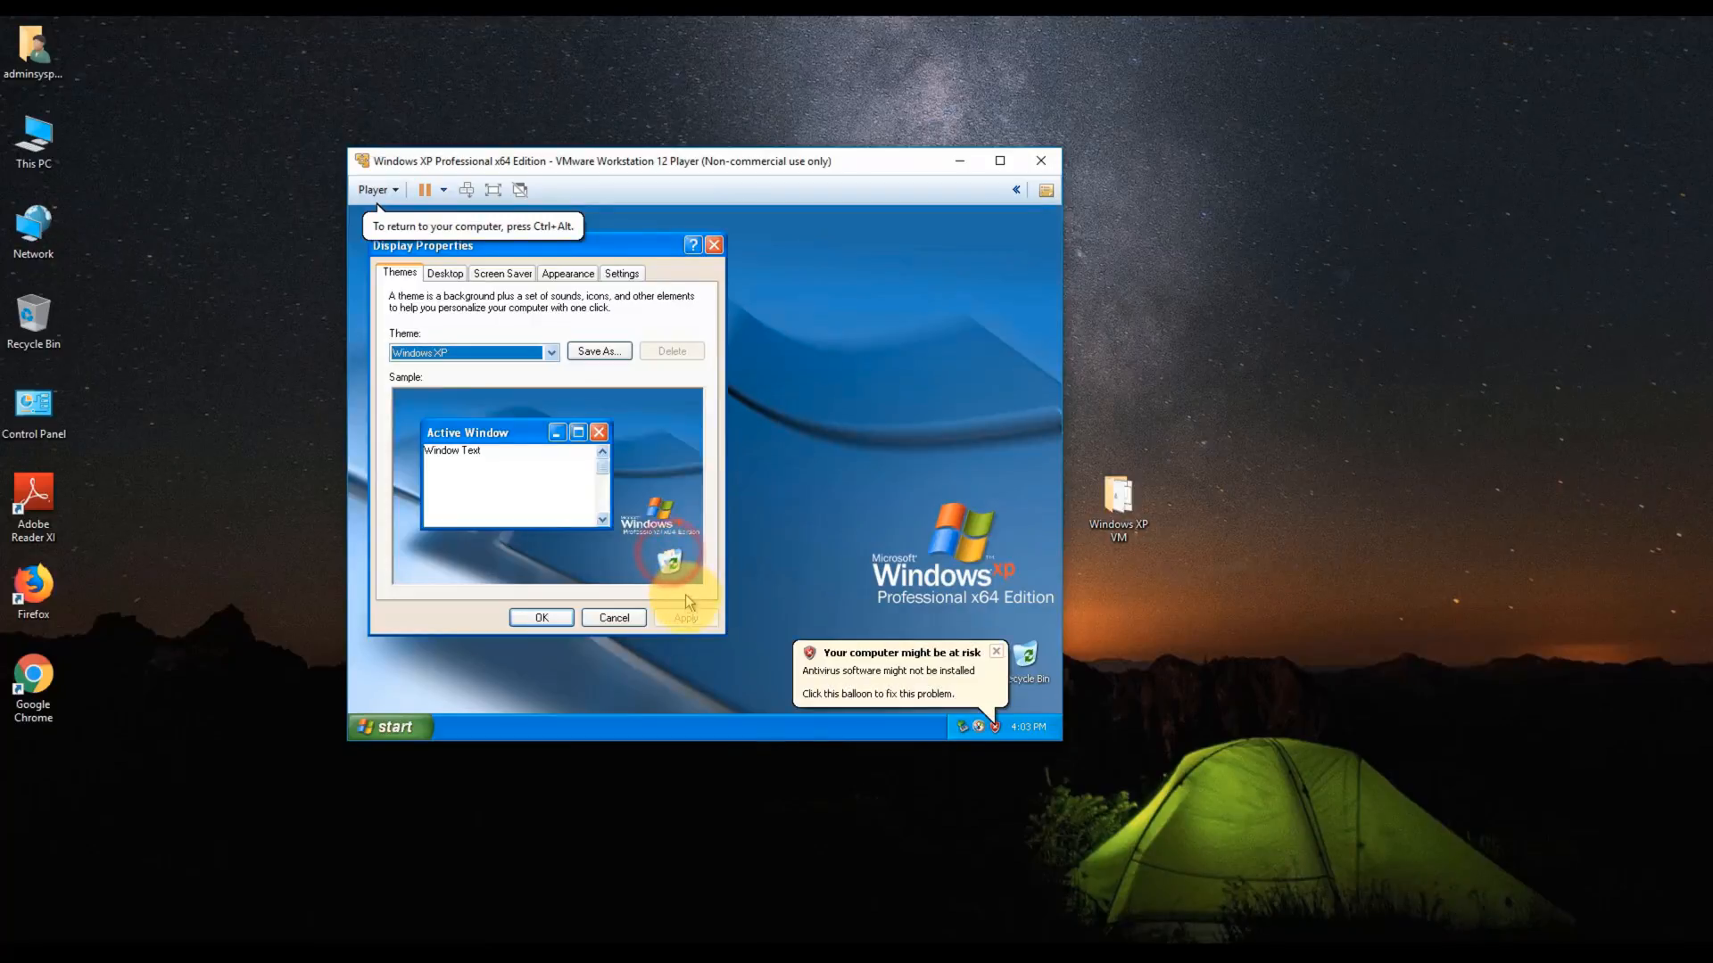
left_click(452, 277)
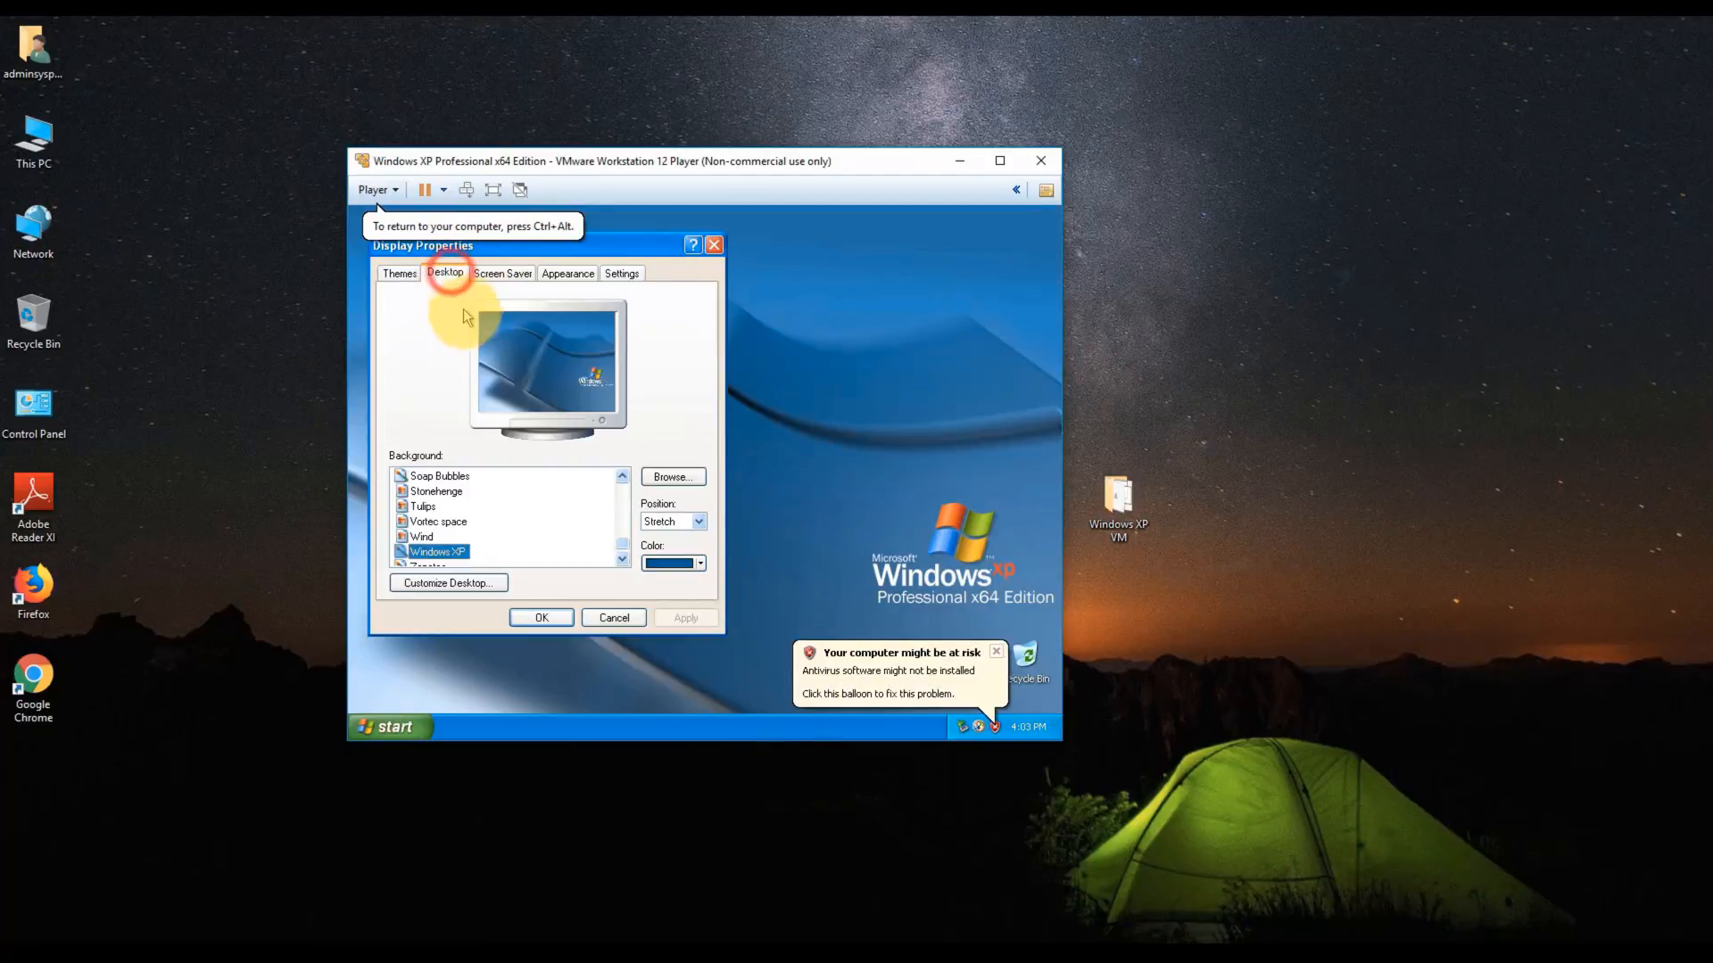
left_click(450, 581)
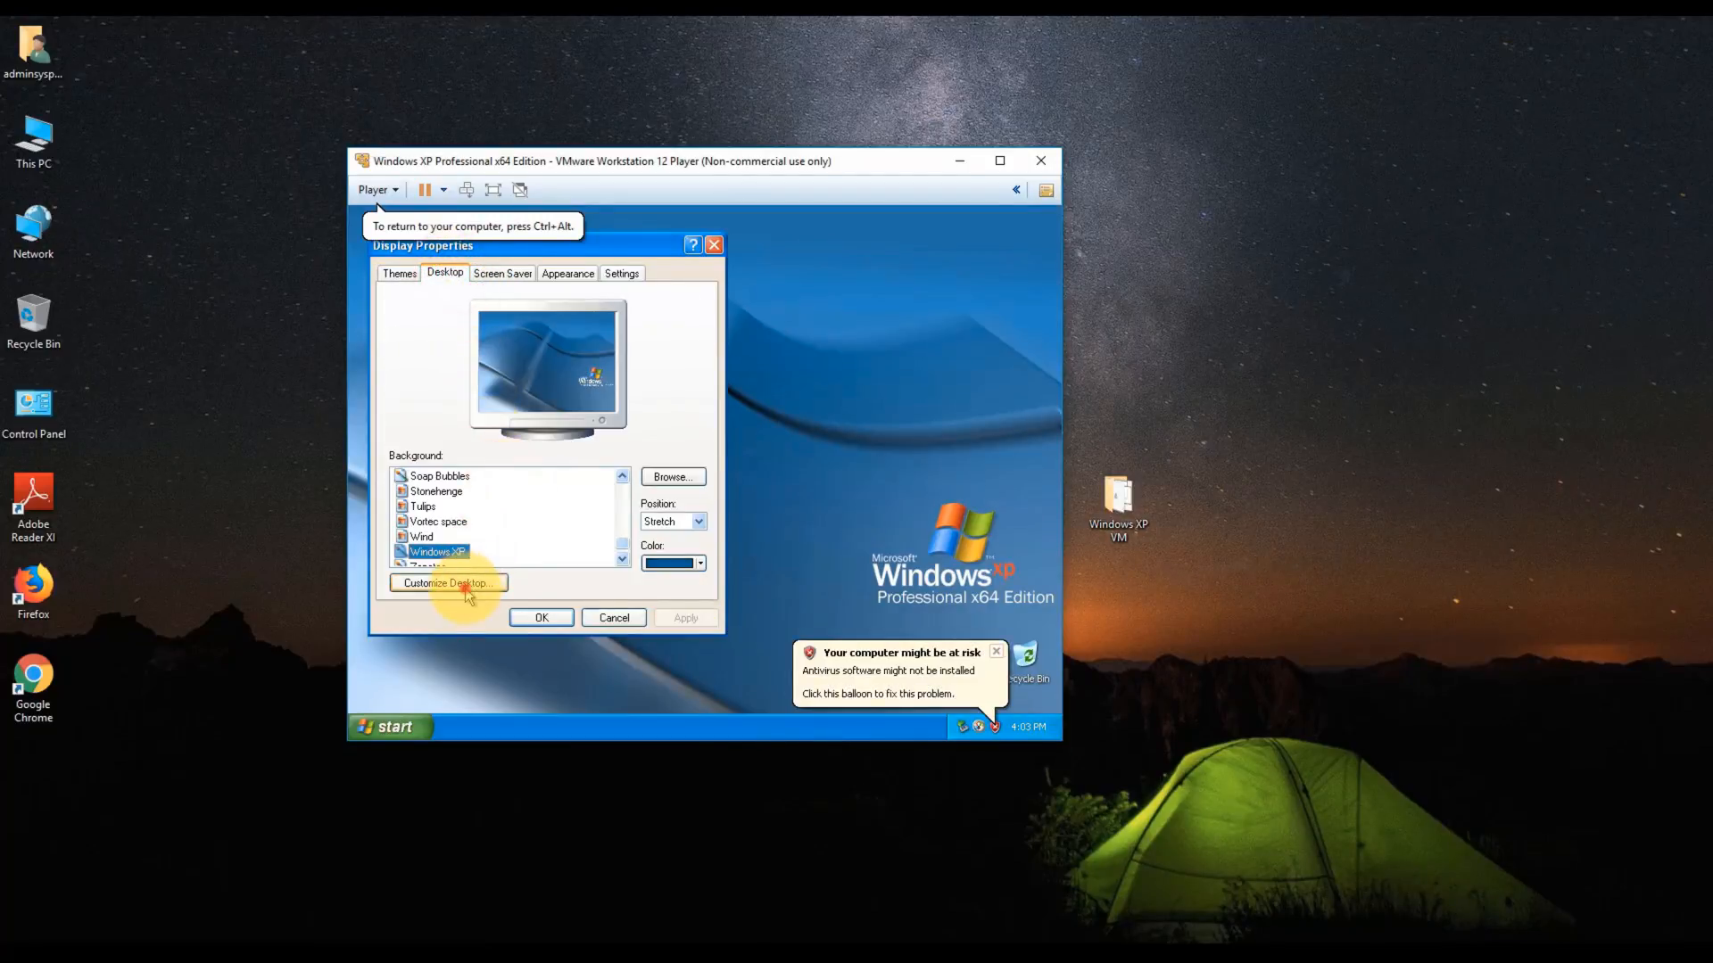
left_click(429, 380)
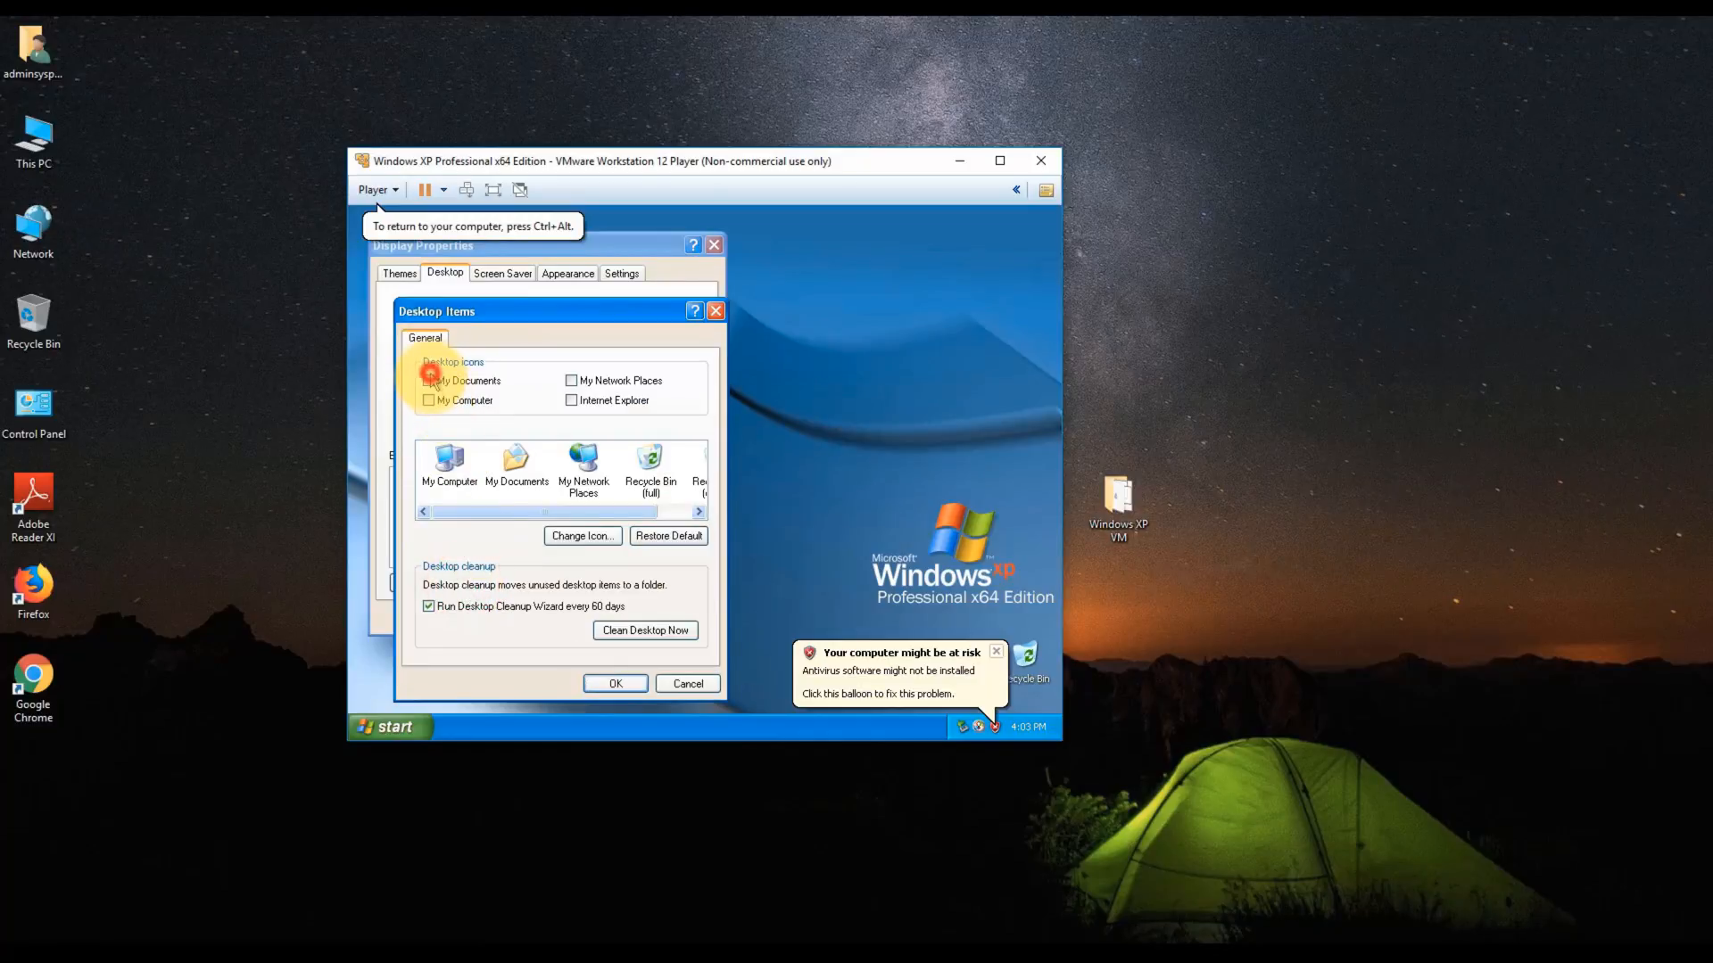
left_click(429, 399)
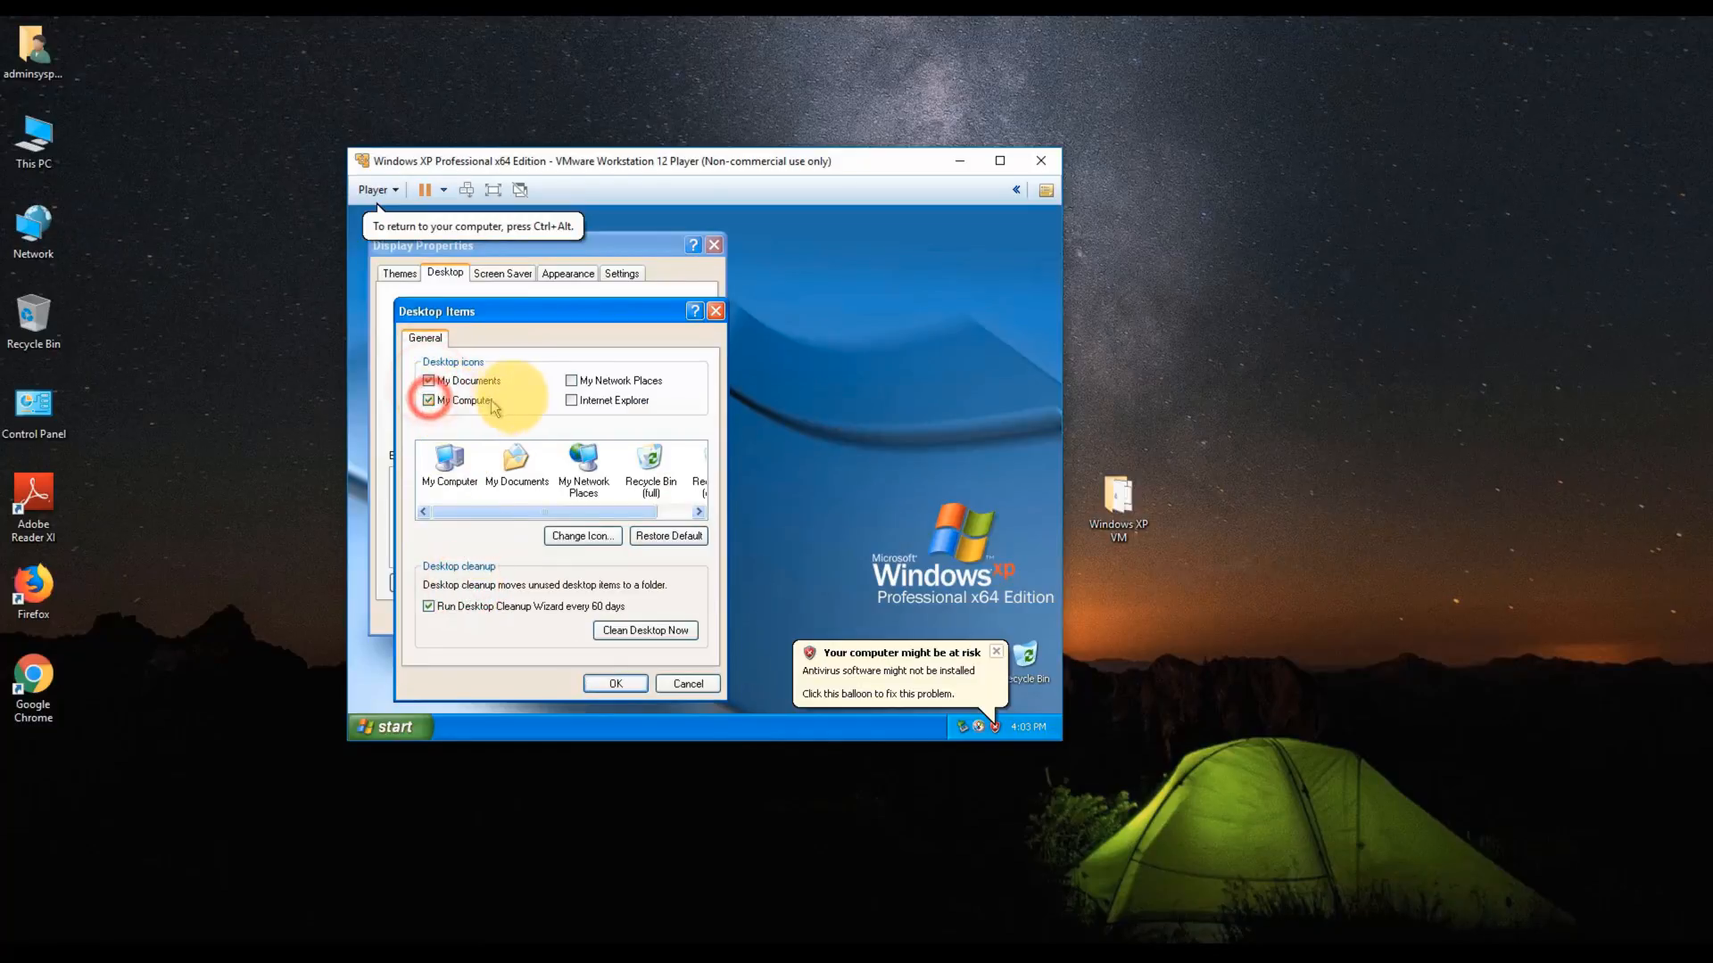
left_click(571, 380)
left_click(572, 400)
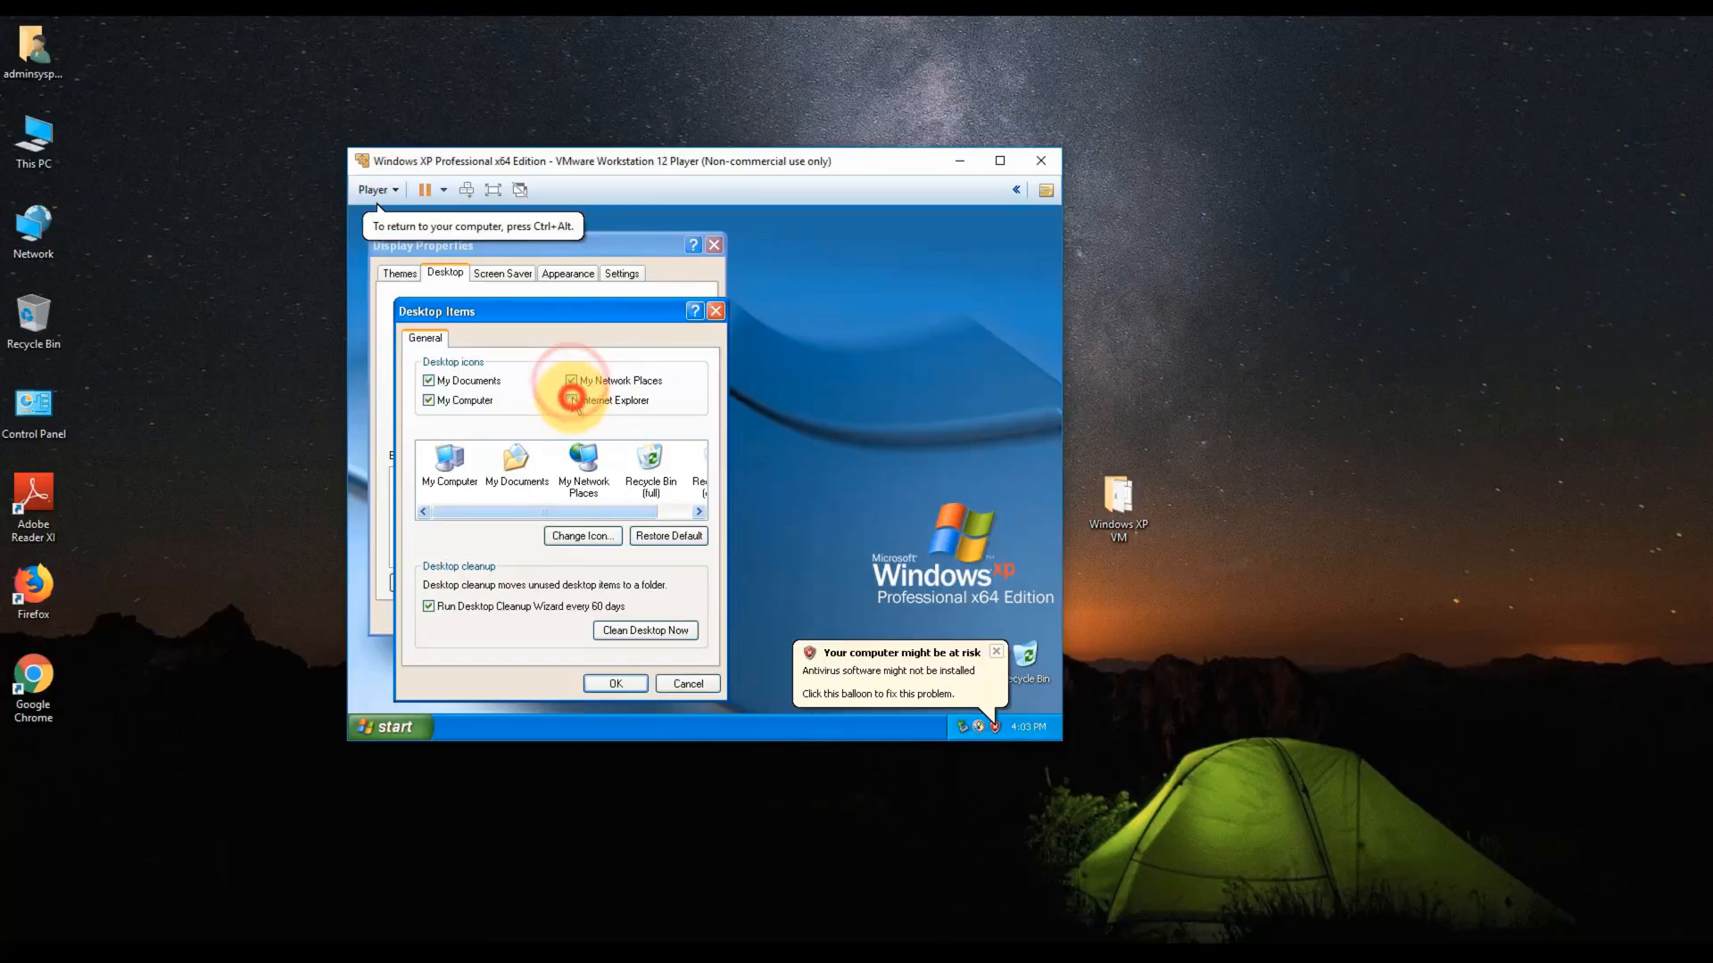
left_click(622, 692)
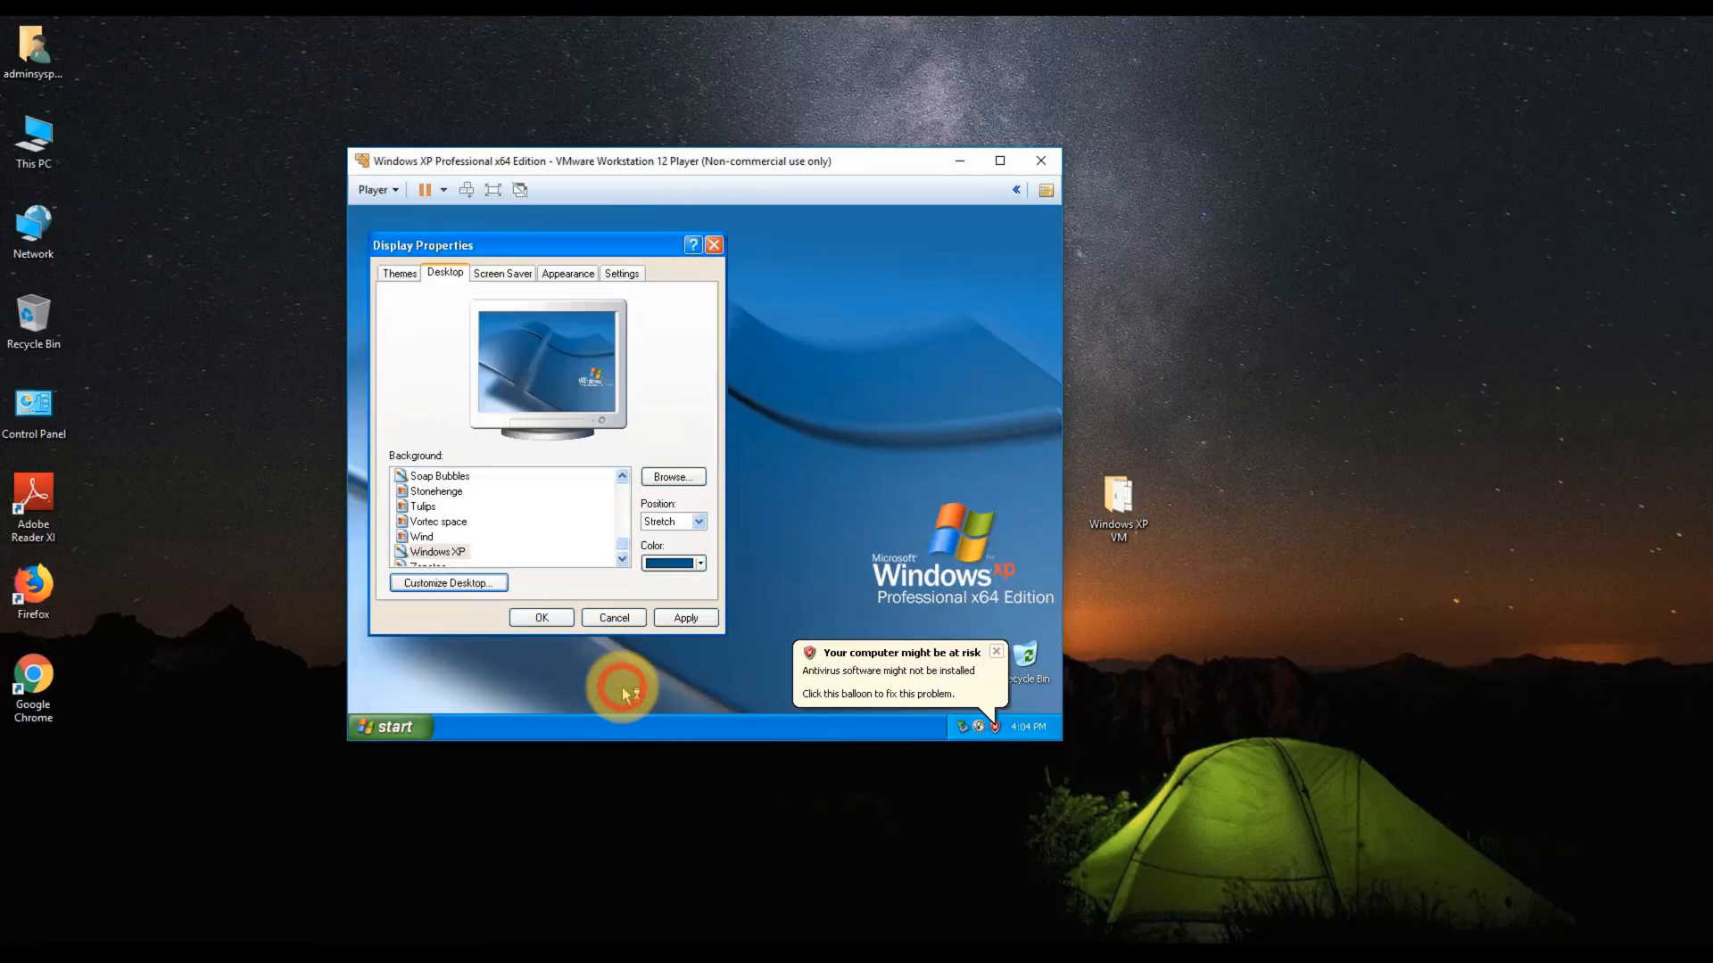
left_click(671, 616)
left_click(542, 618)
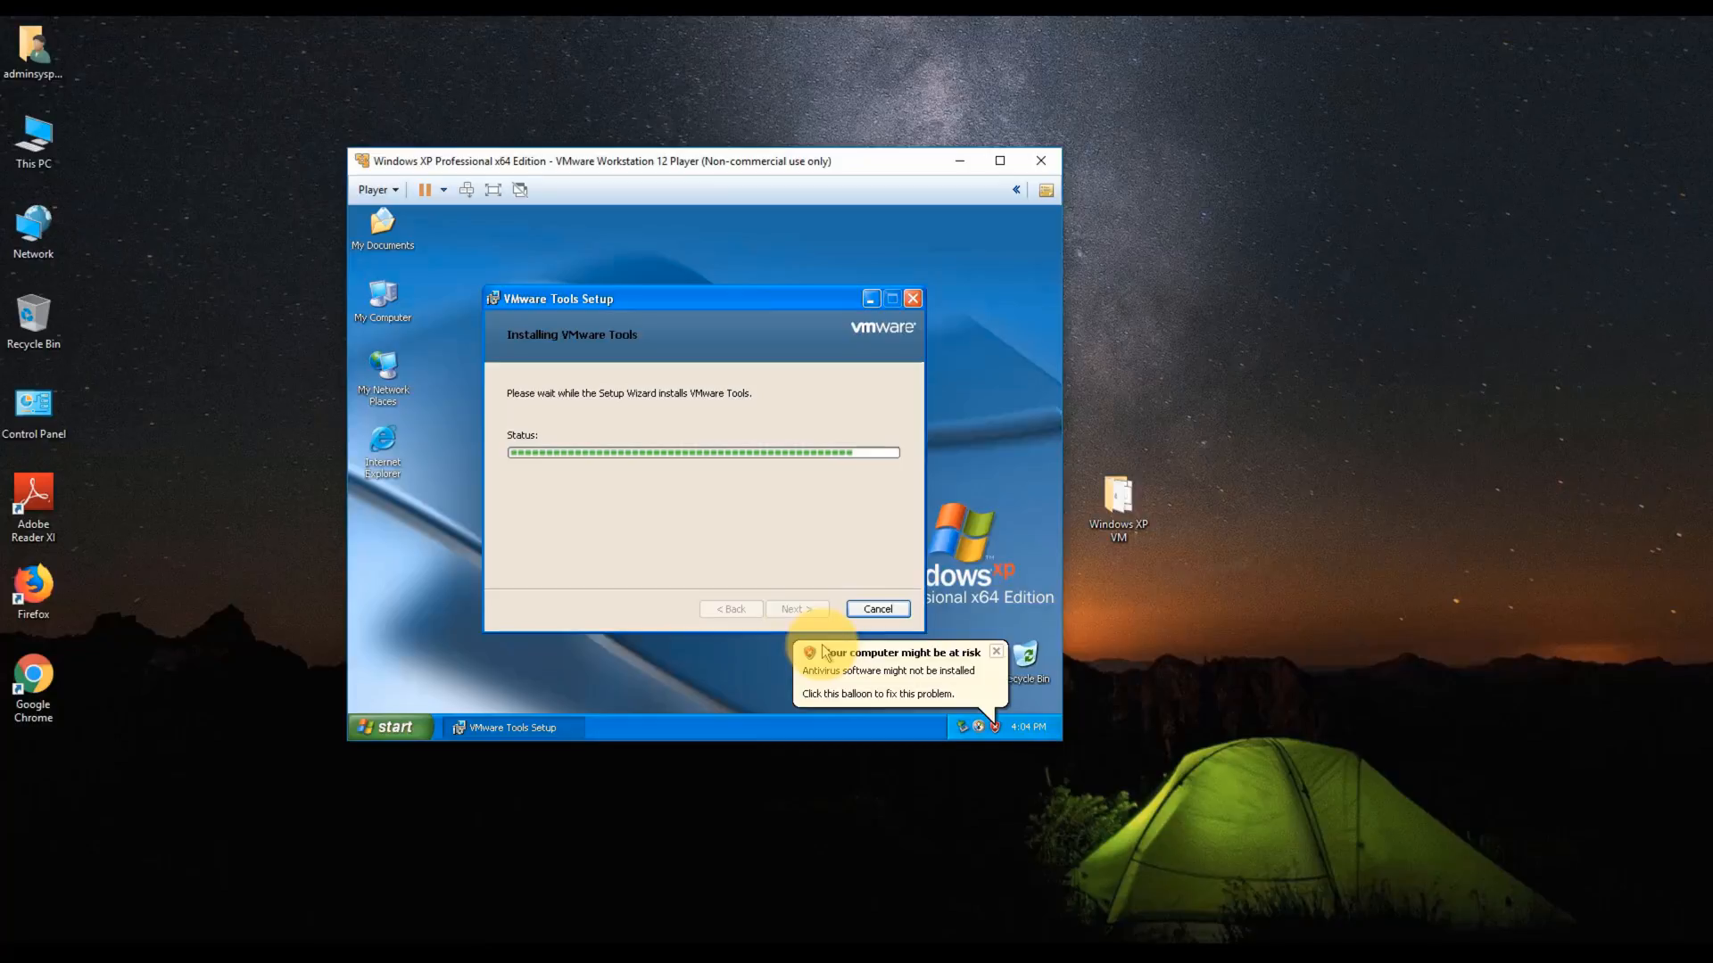
- Dismiss the antivirus and Windows XP tour balloons while VMware Tools installs
left_click(996, 652)
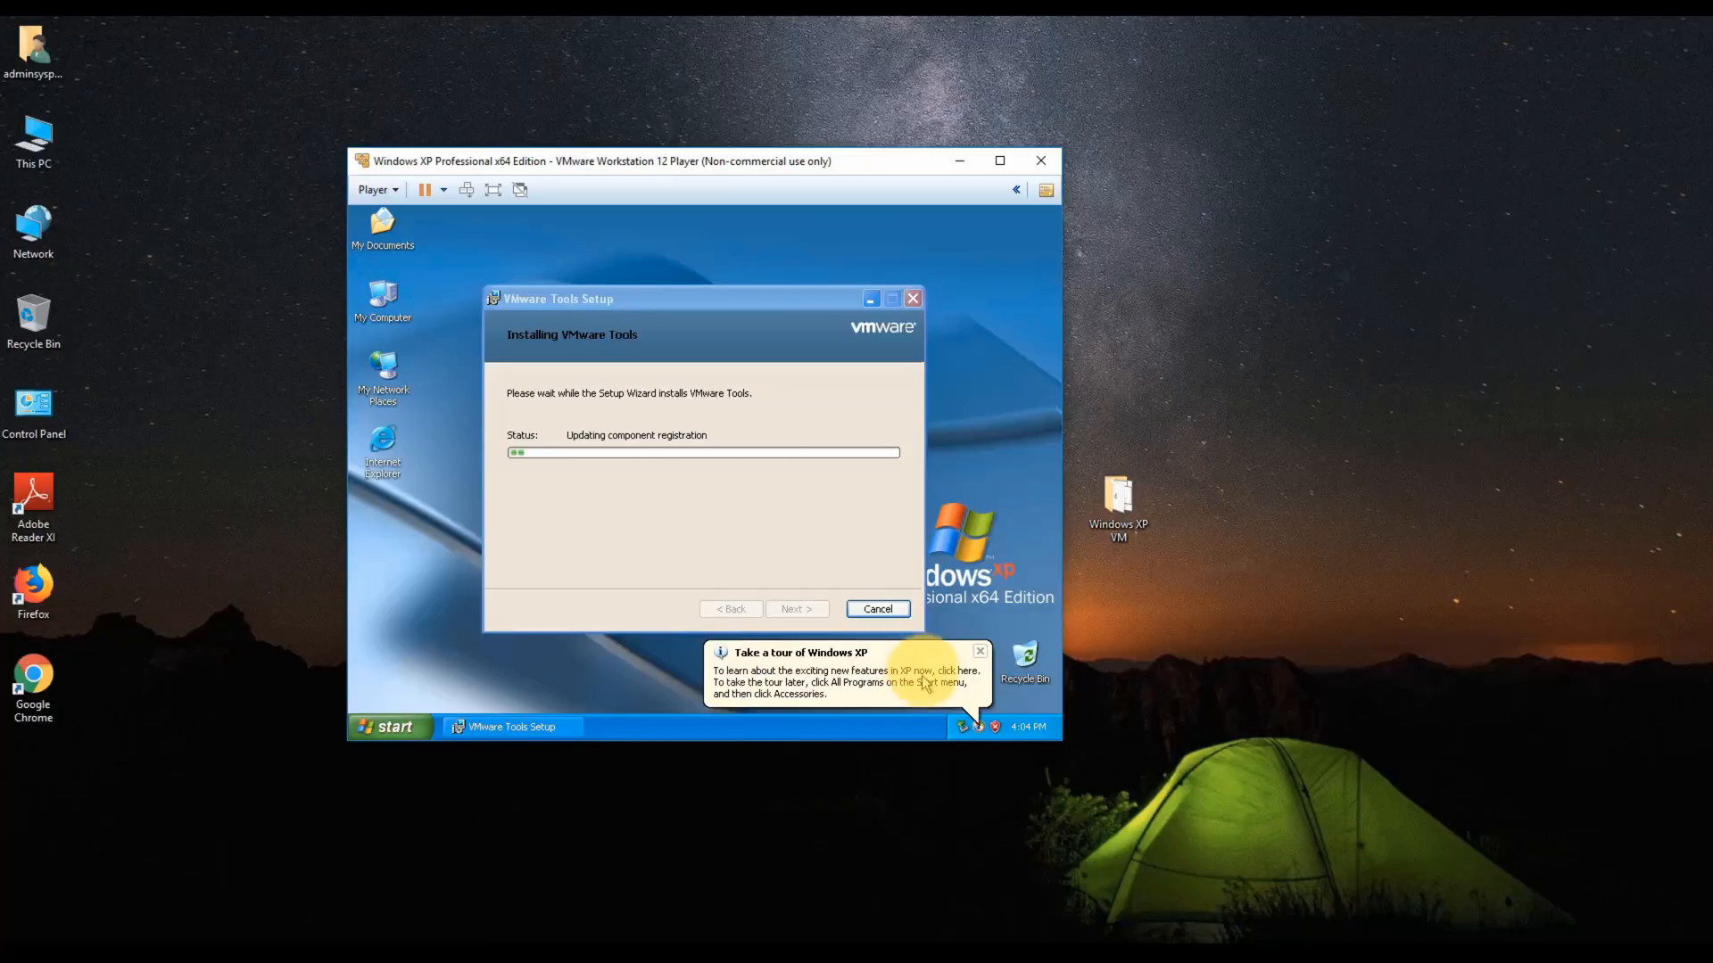
left_click(978, 652)
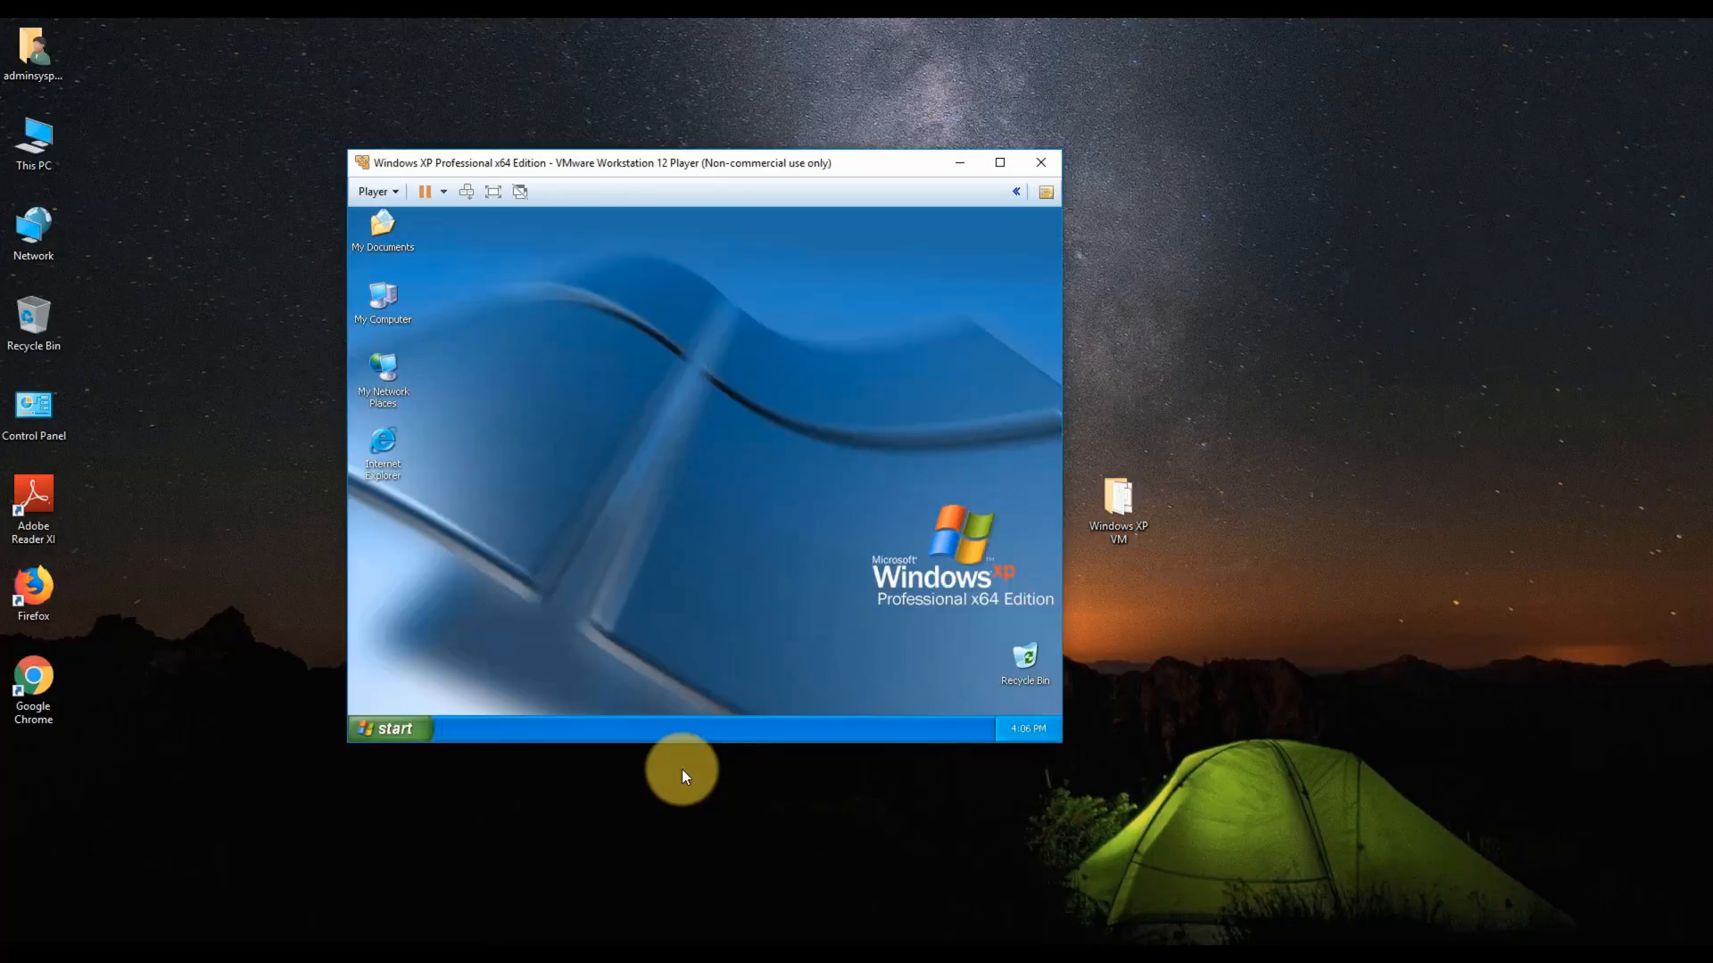
- Move, enlarge, maximize and restore the Player window so the XP desktop resizes
left_click_drag(565, 162, 450, 104)
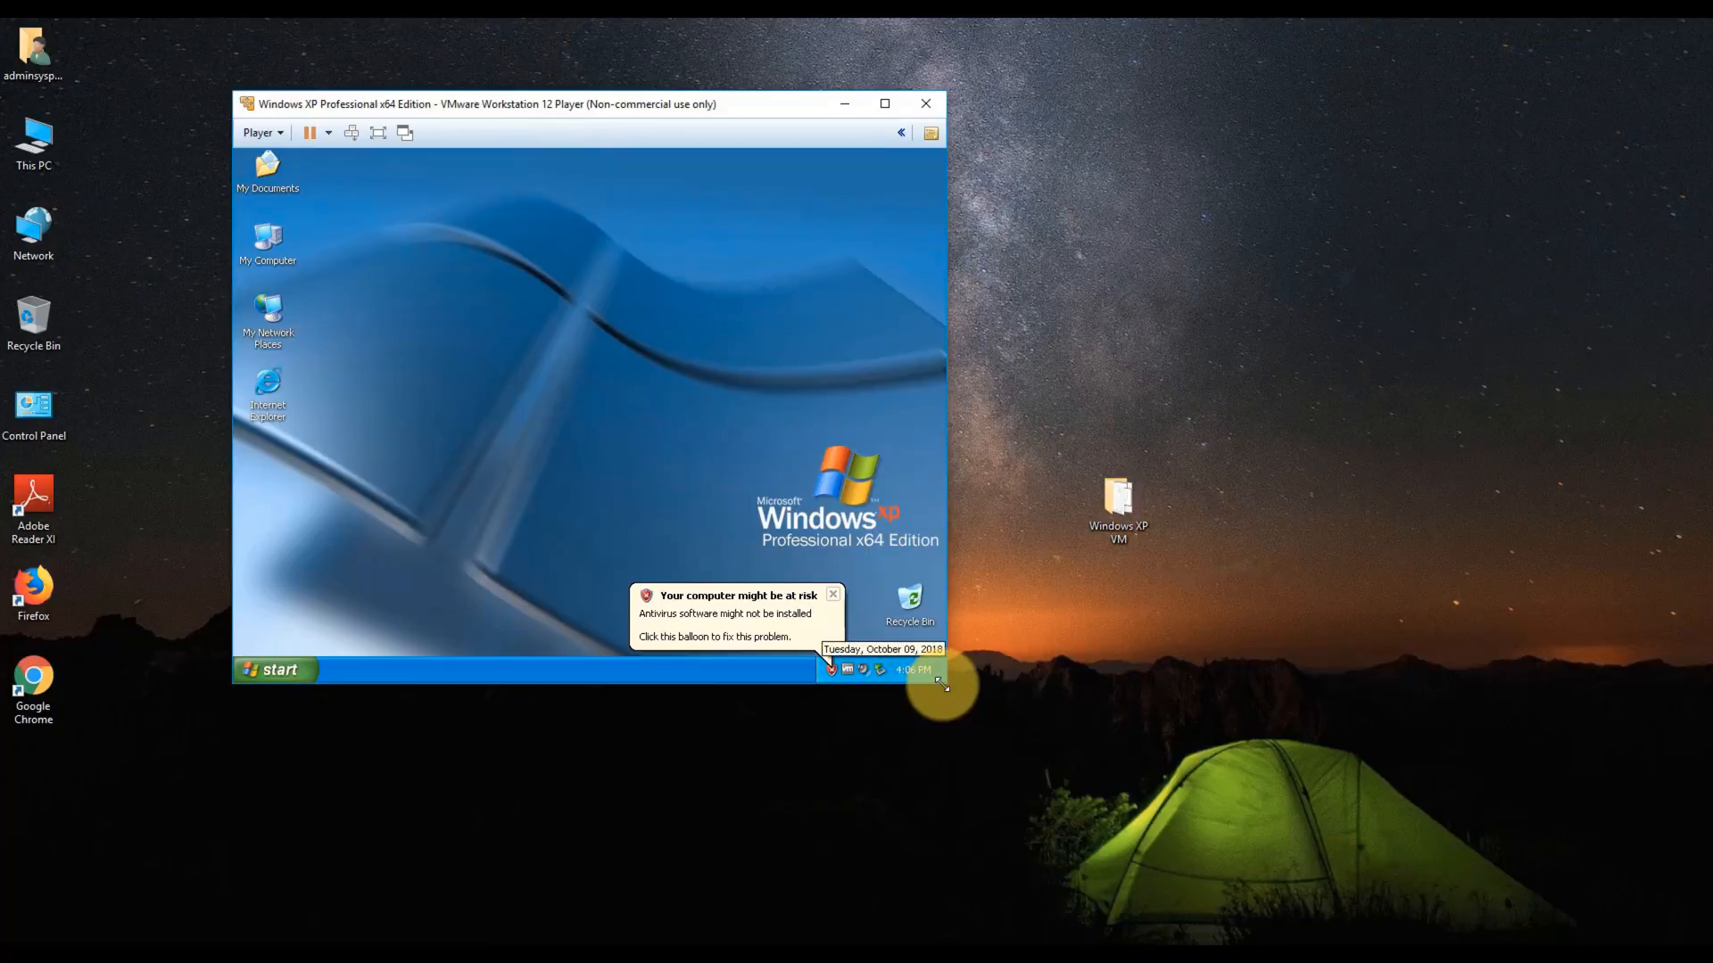
left_click_drag(941, 684, 1111, 775)
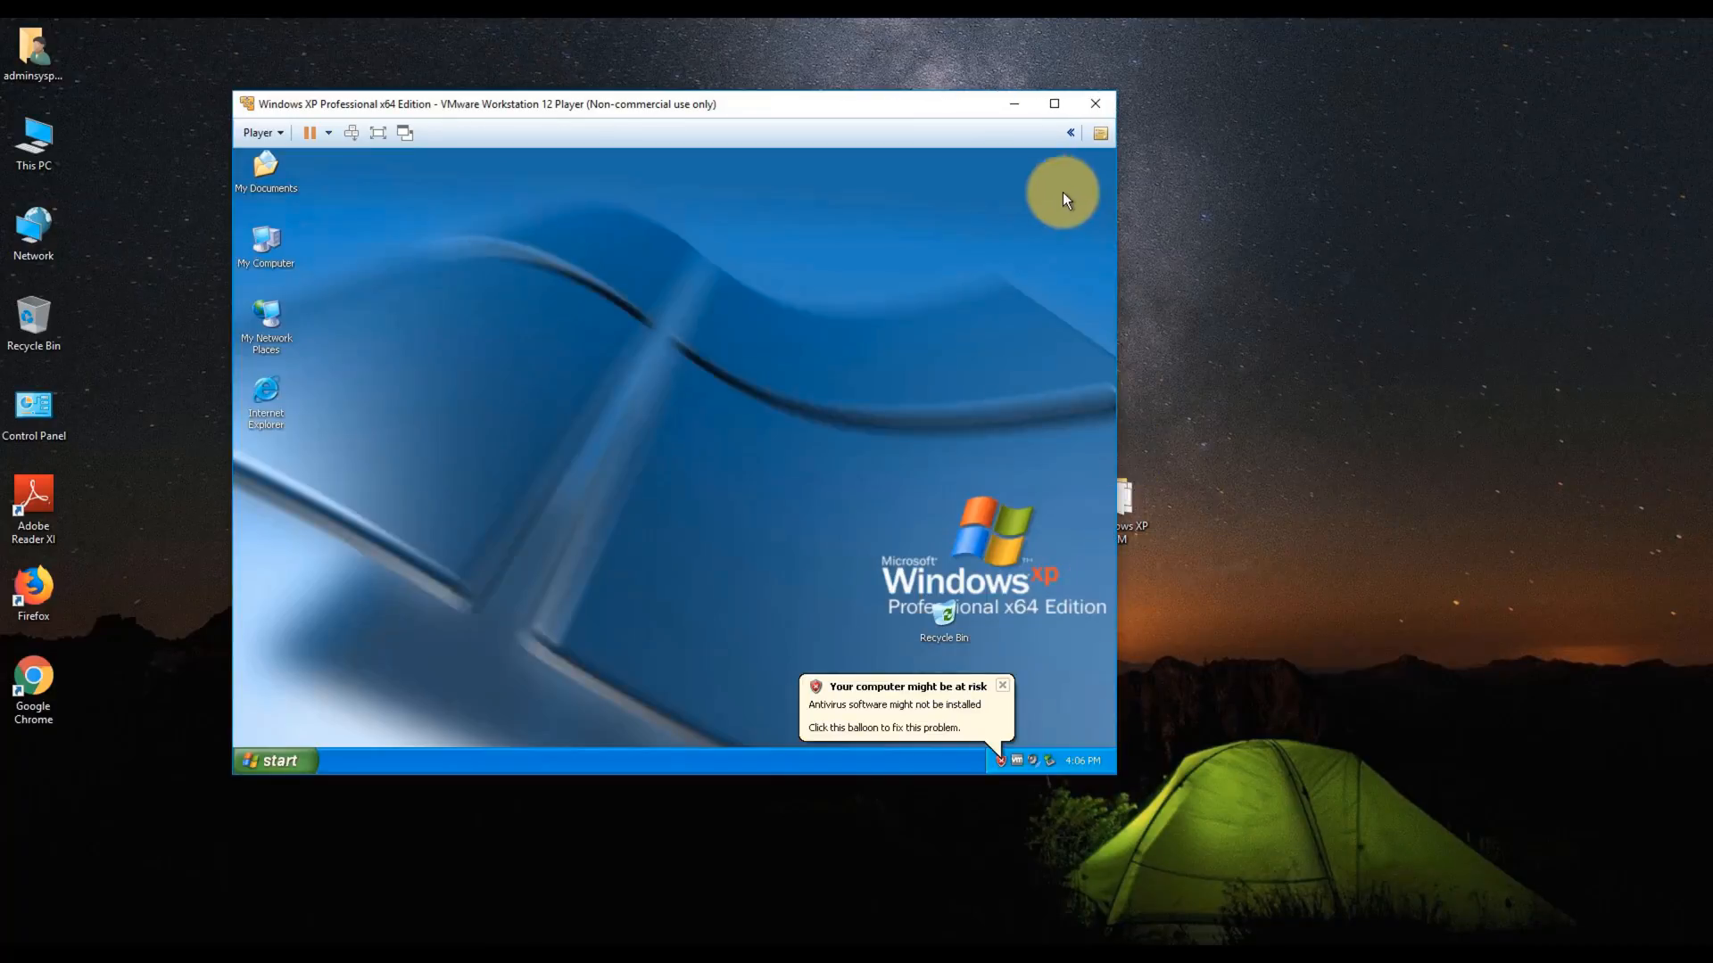
left_click(1055, 104)
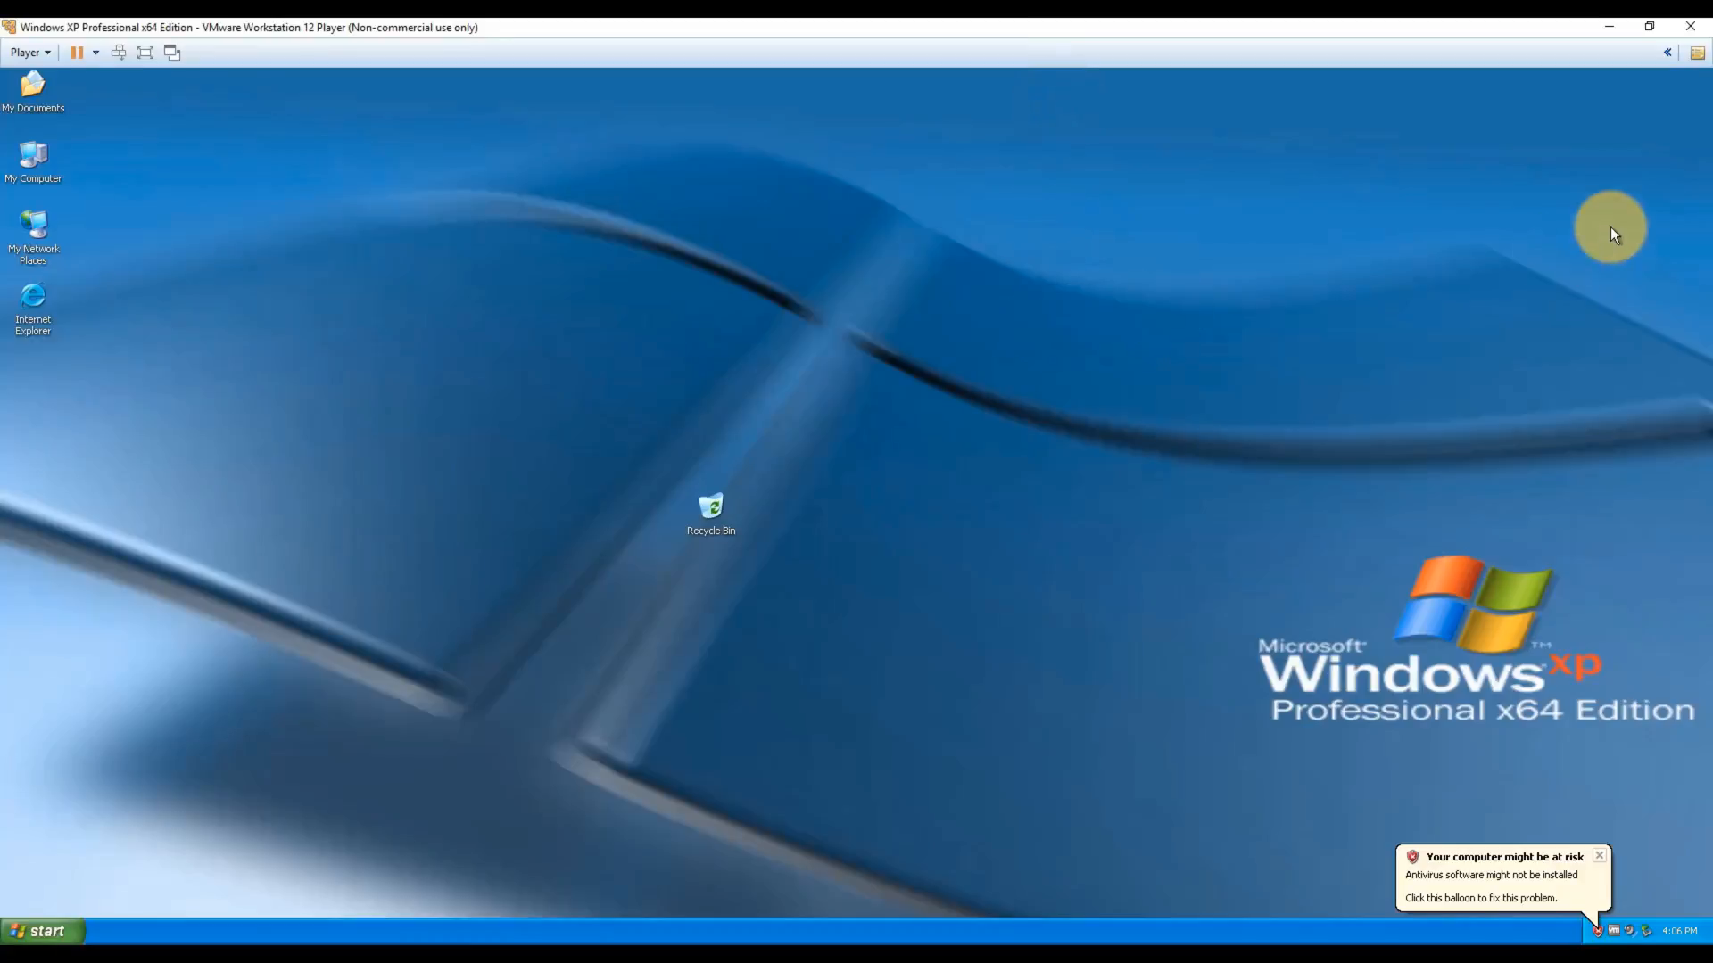
left_click(1650, 26)
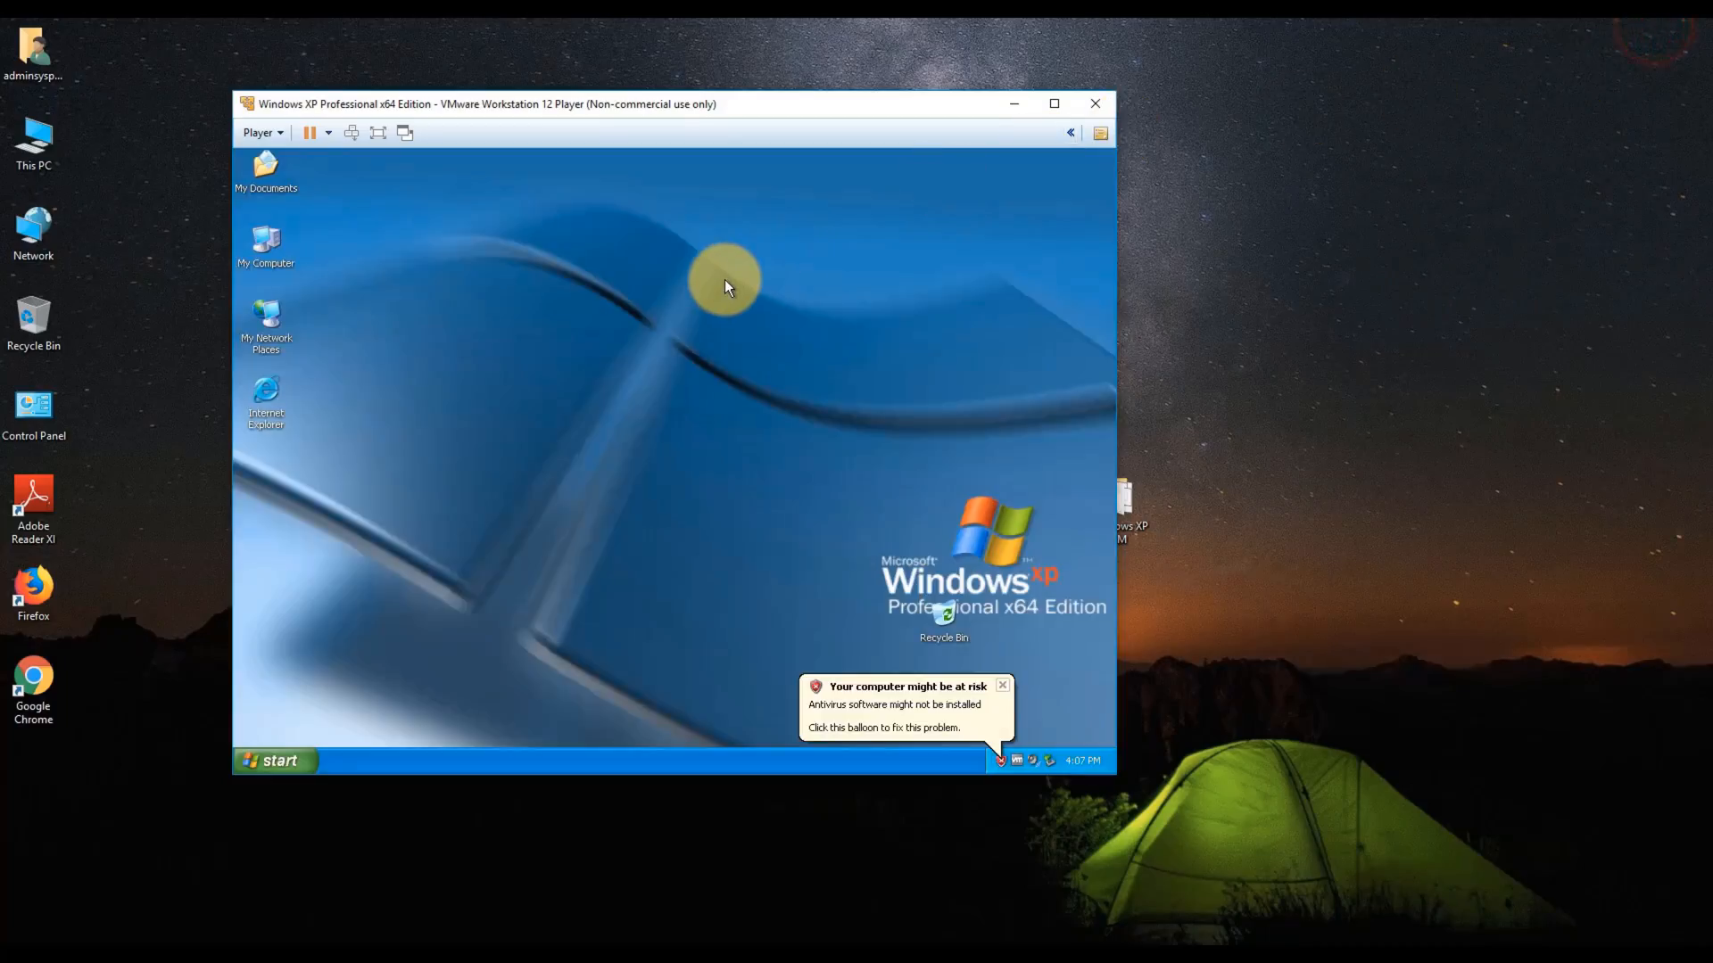
left_click_drag(676, 109, 626, 121)
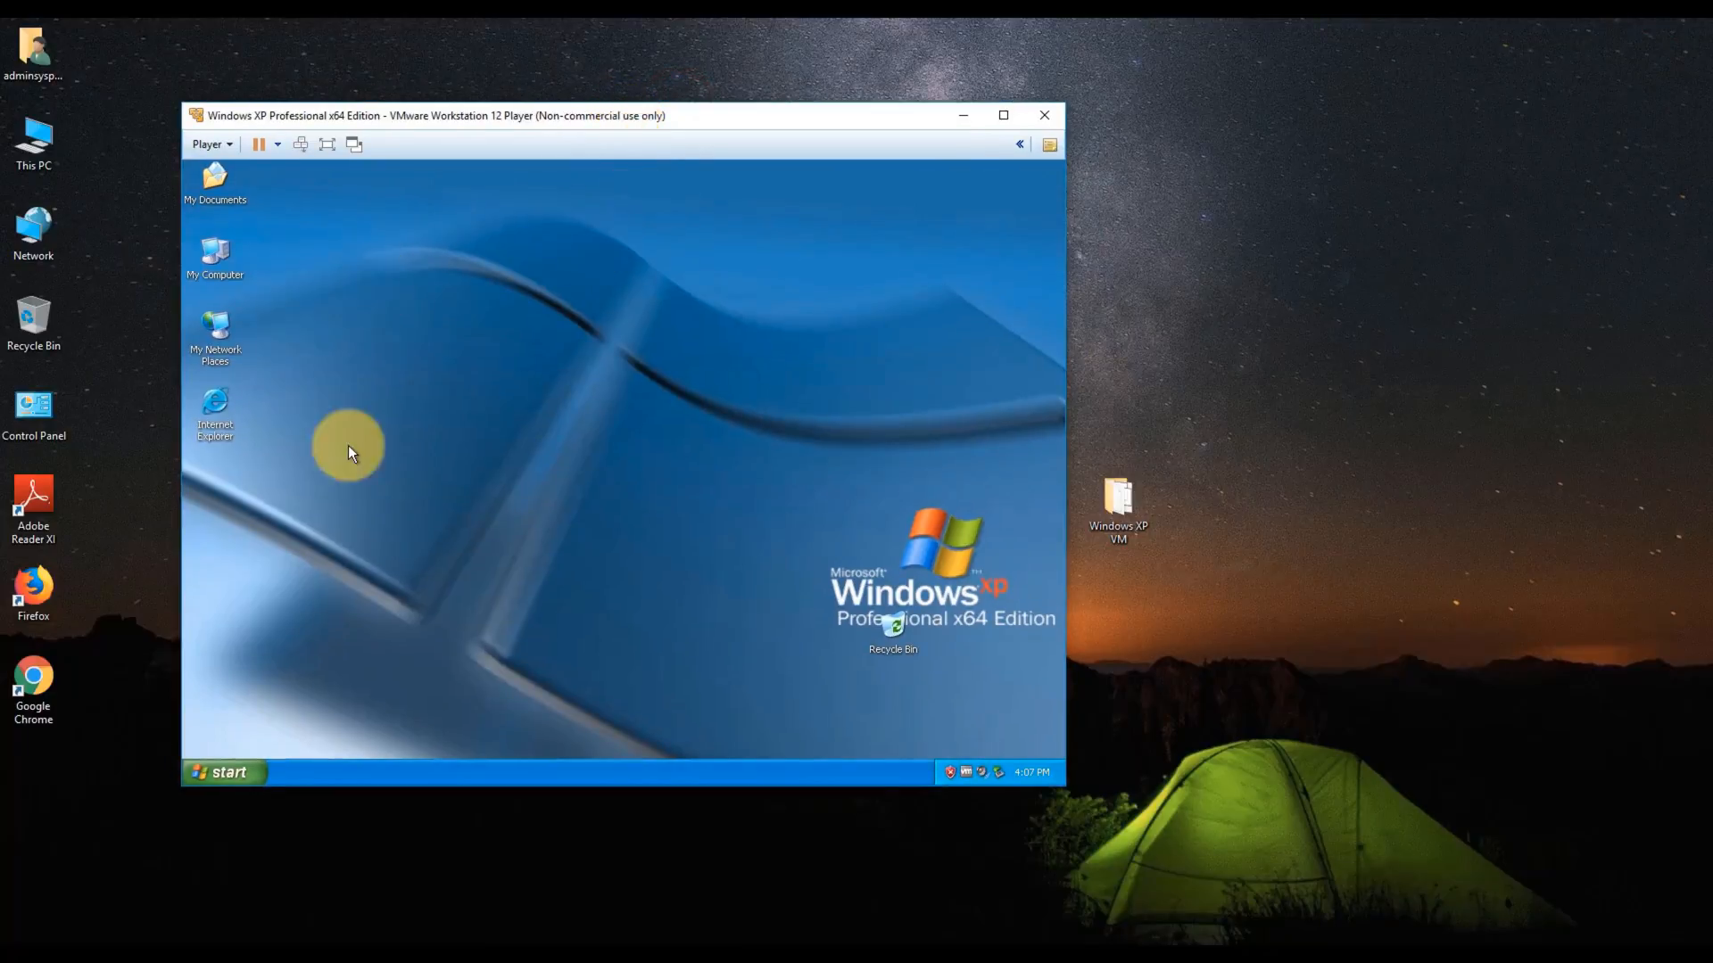
- Open My Computer's System Properties and its Computer Name change dialog
left_click(241, 778)
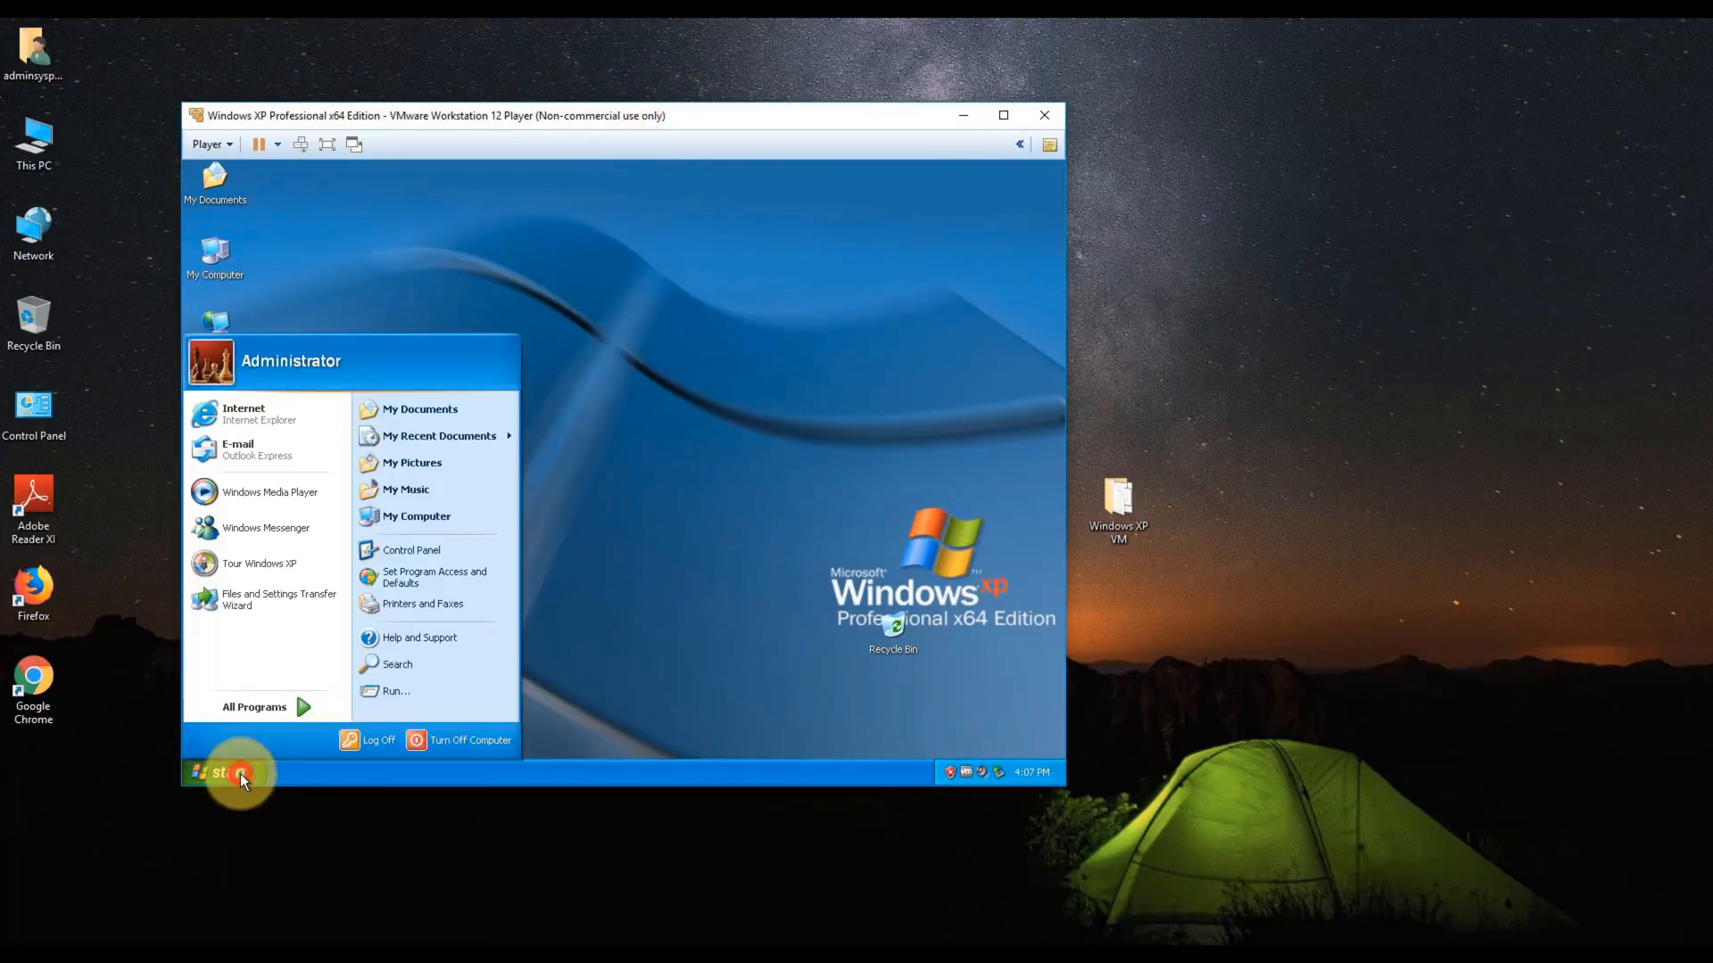
right_click(425, 521)
left_click(479, 673)
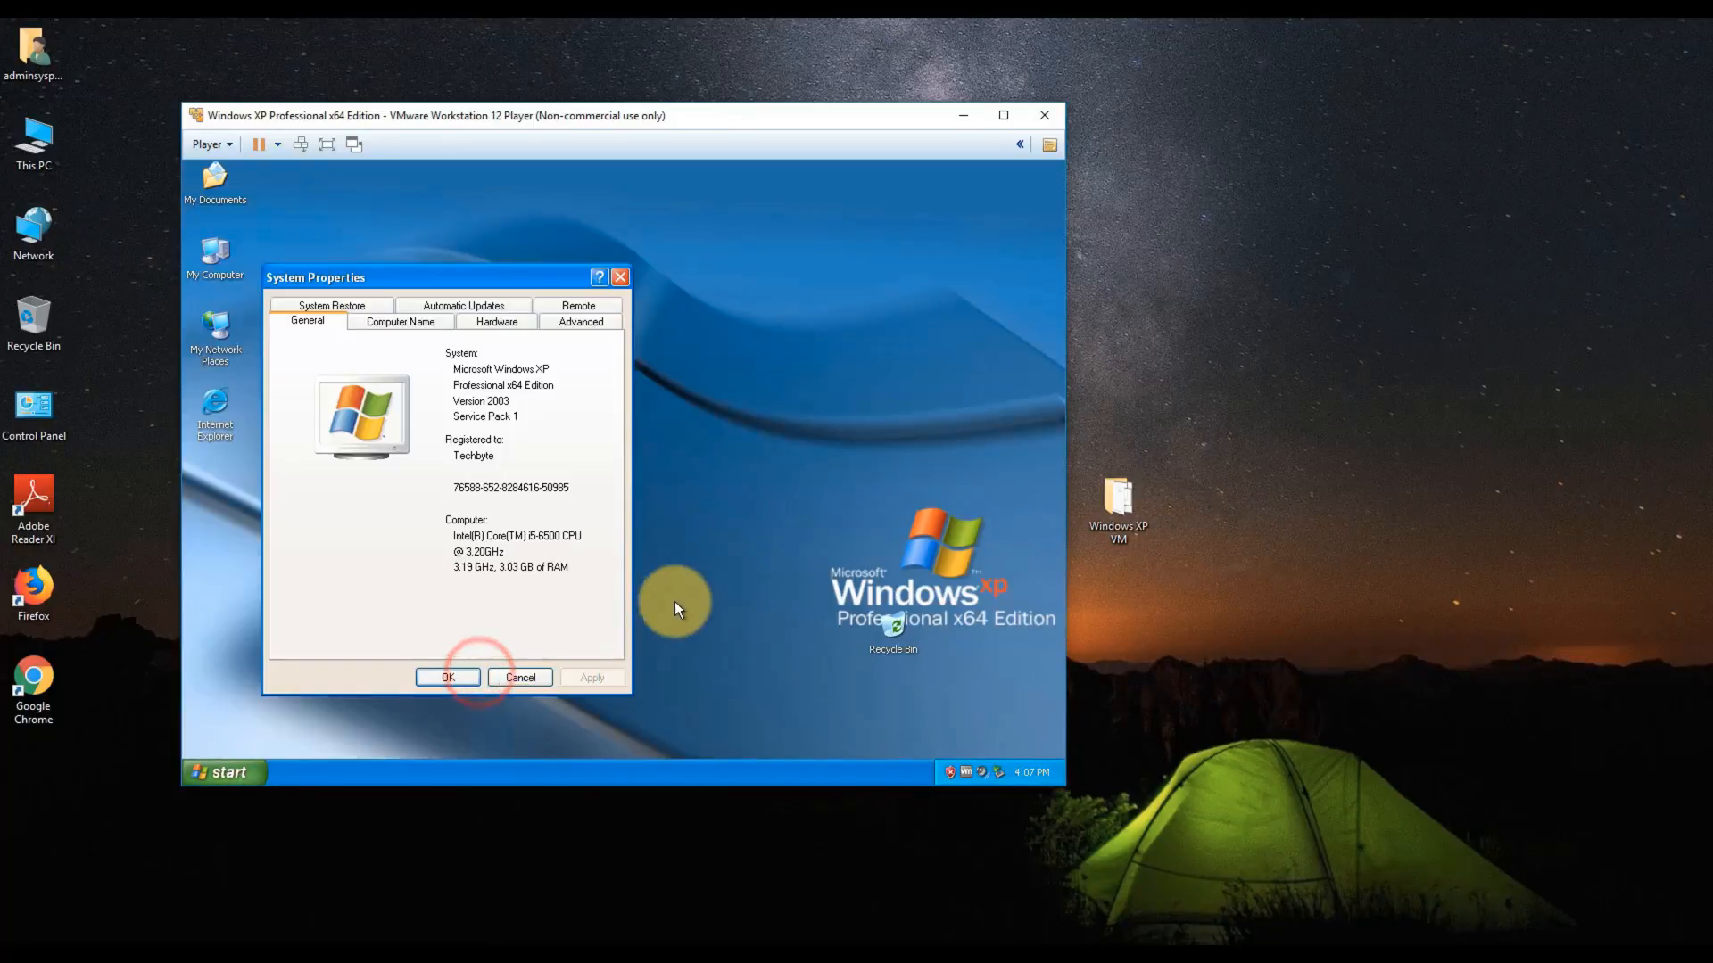
left_click(399, 323)
left_click(566, 539)
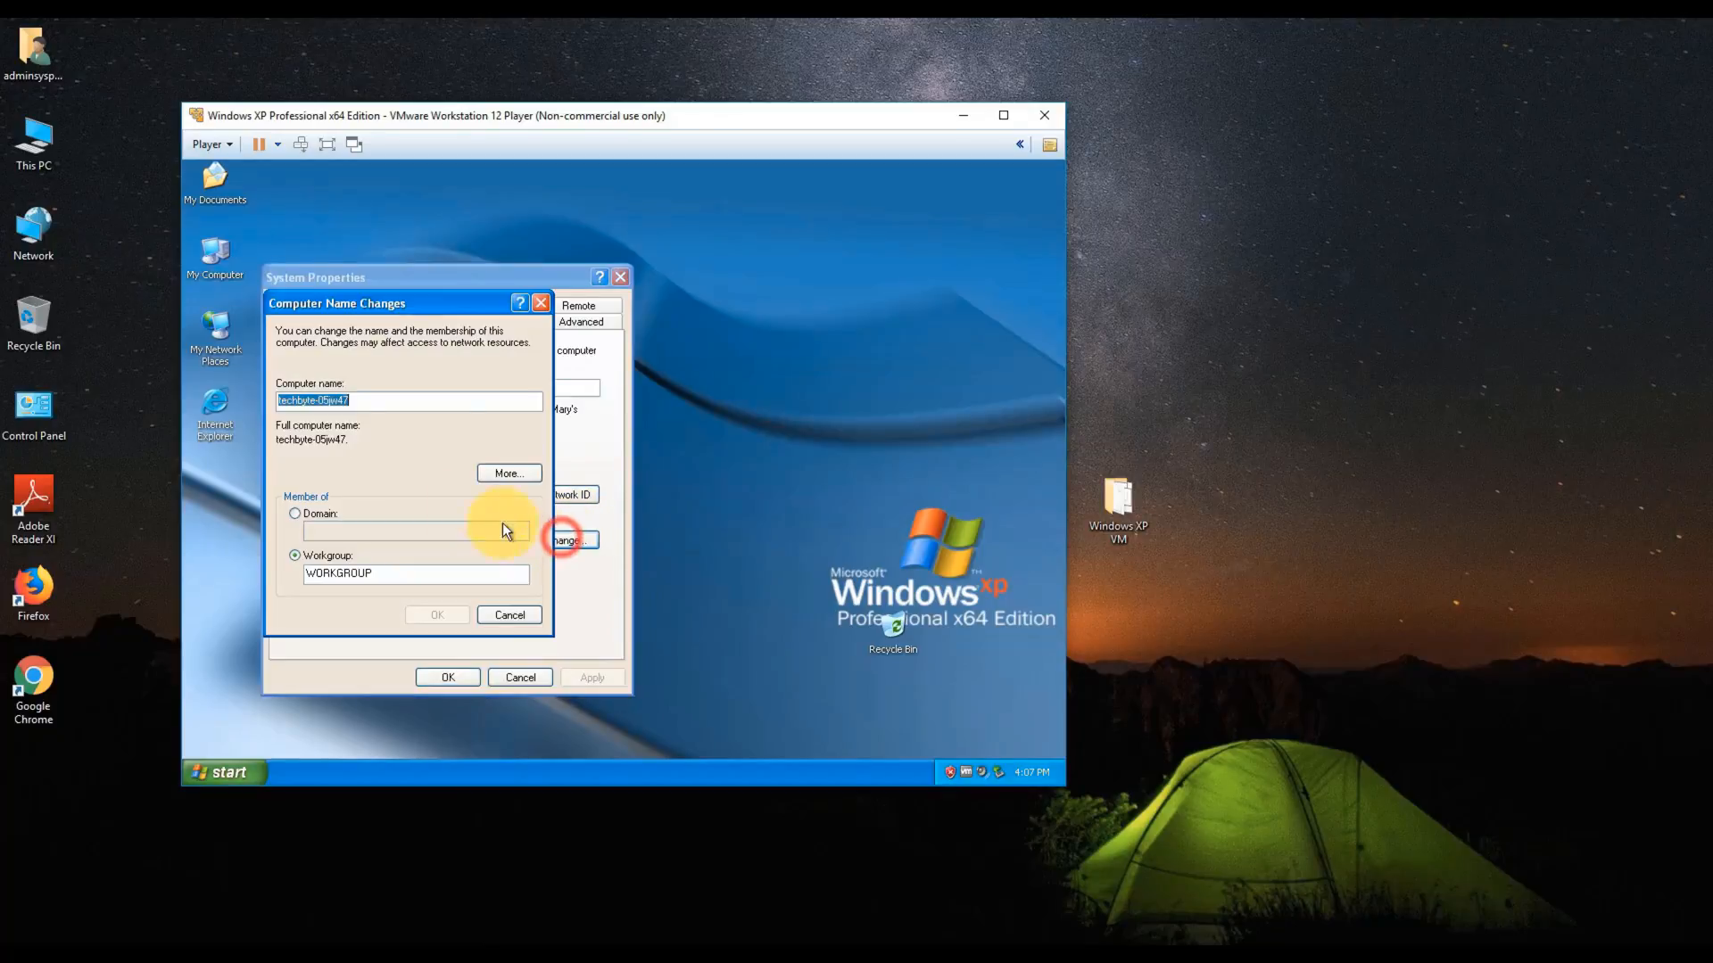
- Rename the computer from techbyte-05jw47 to Techbyte and postpone the restart
left_click(375, 406)
double_click(375, 403)
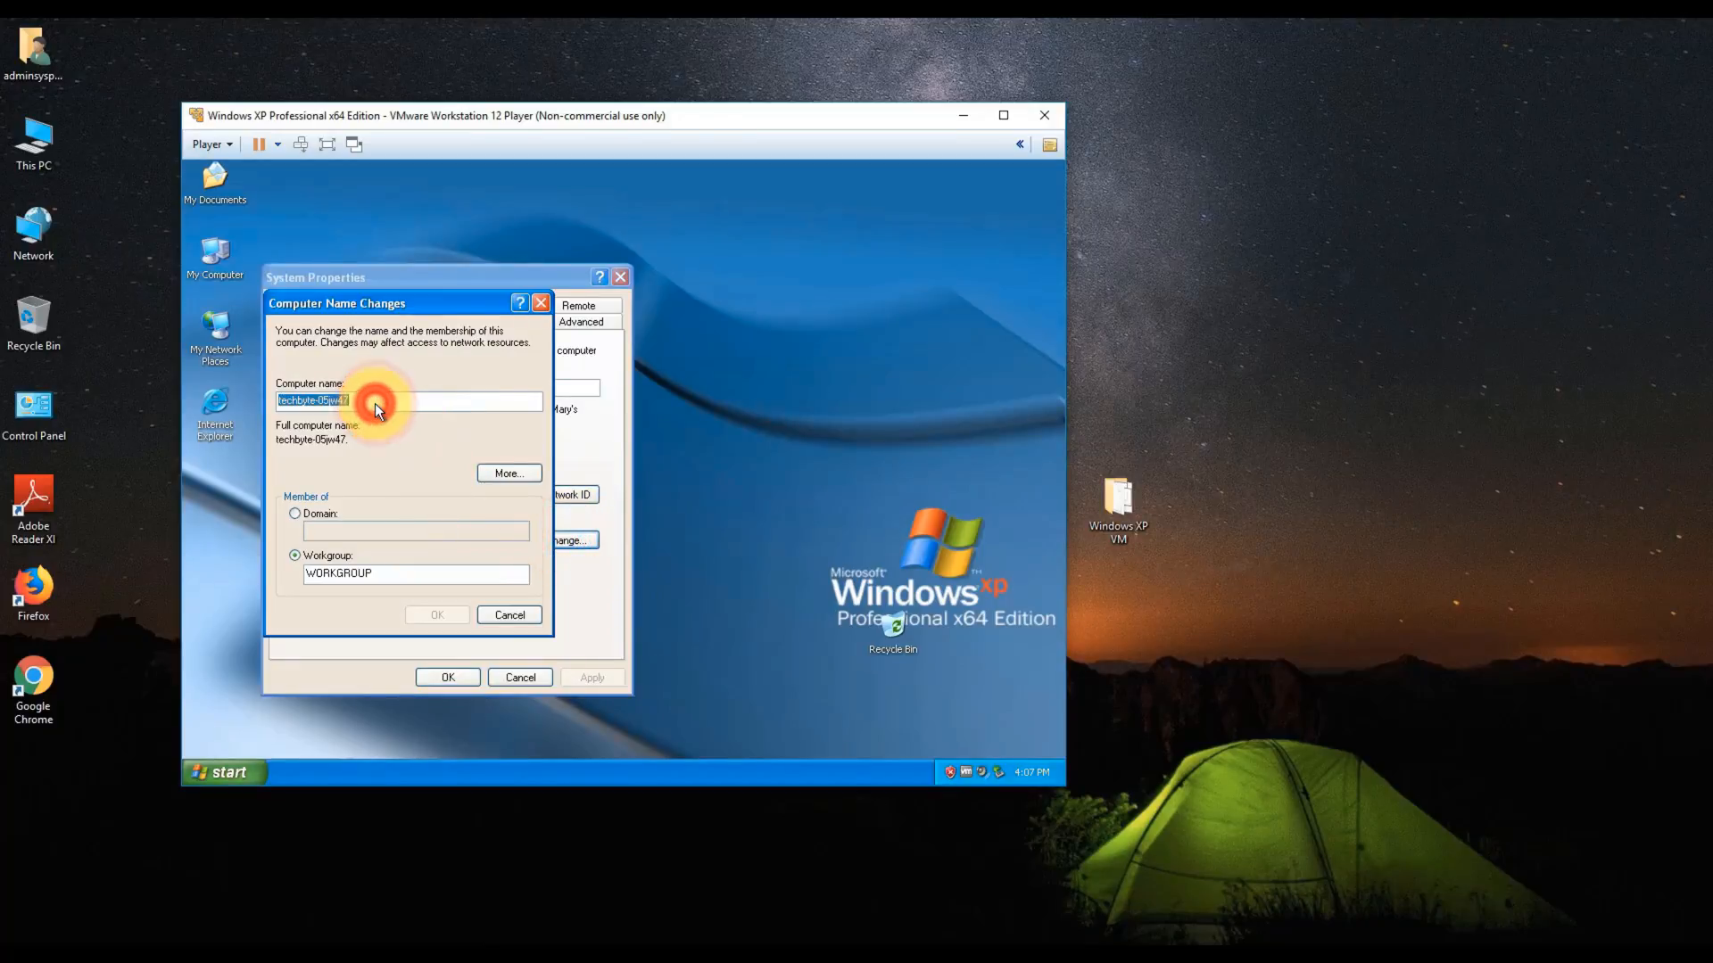
type("Techbyte")
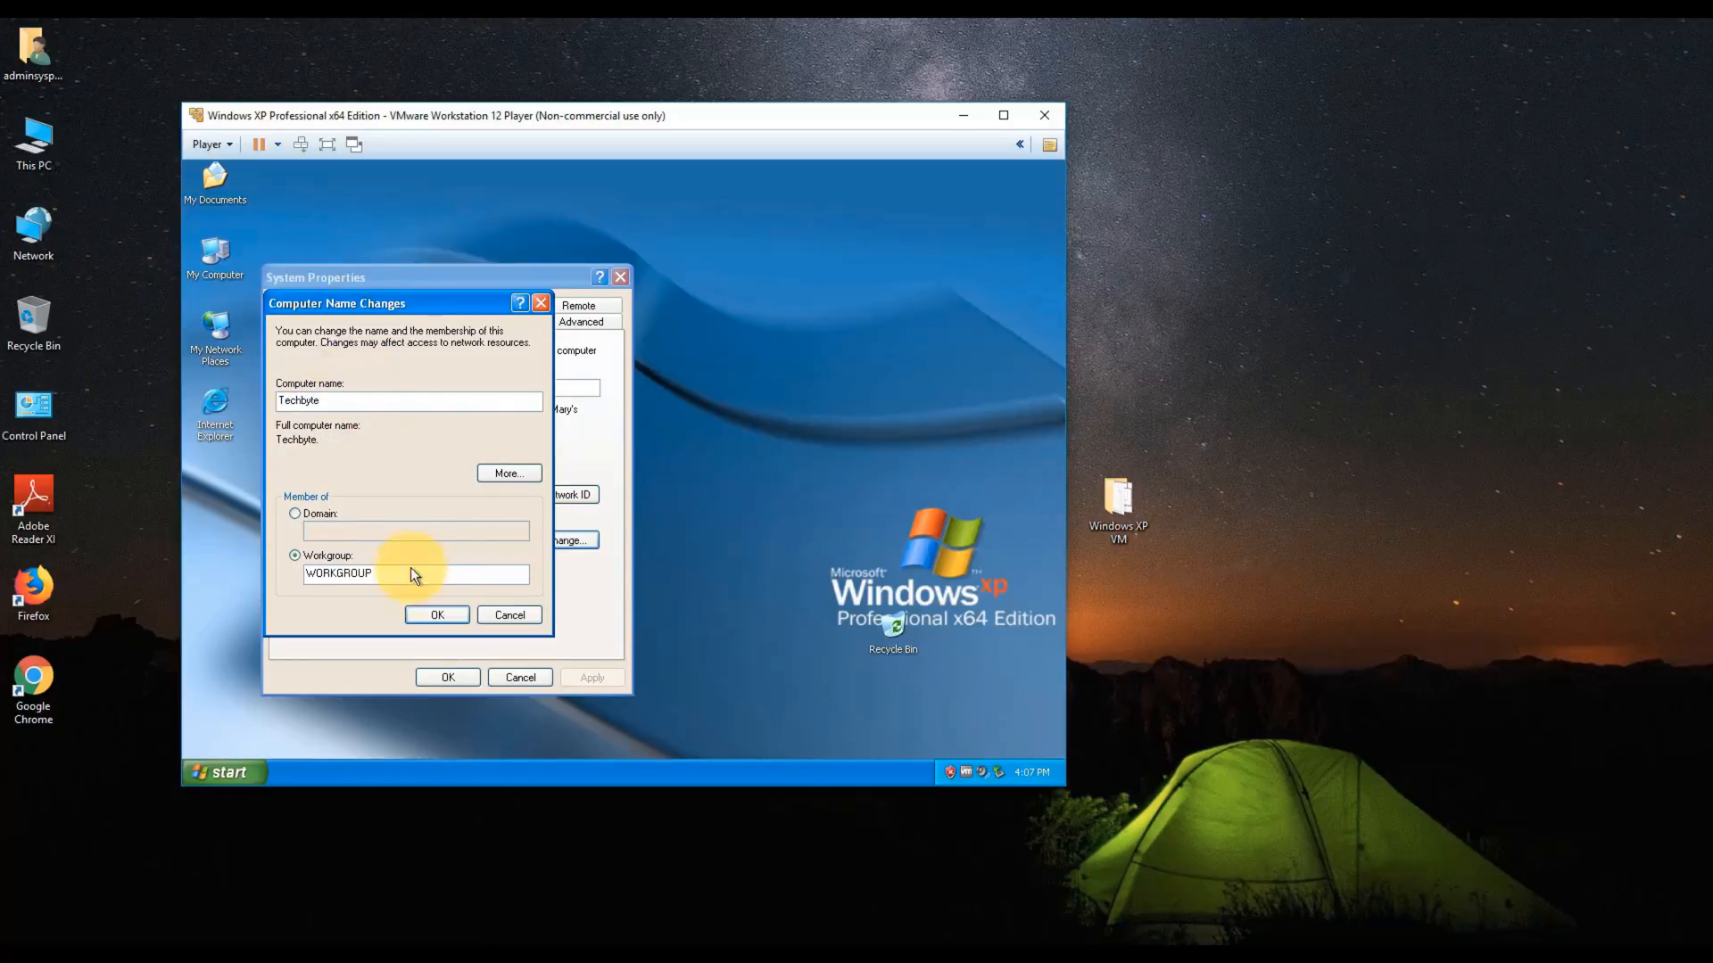
left_click(432, 612)
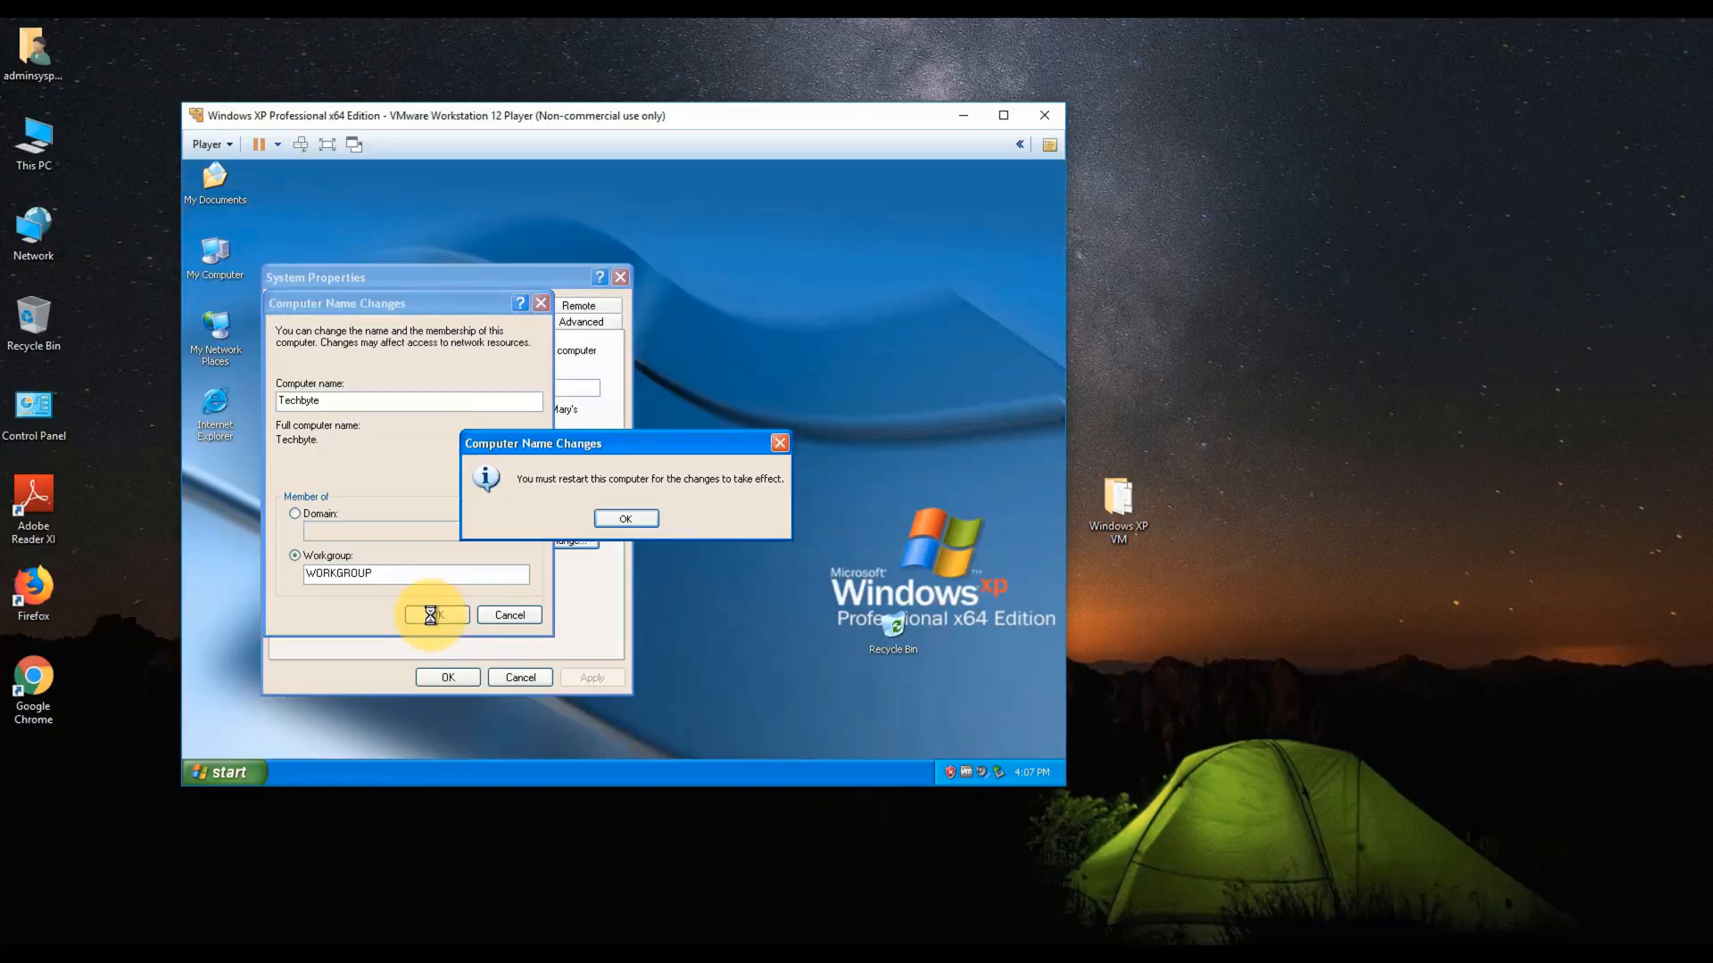
left_click(608, 522)
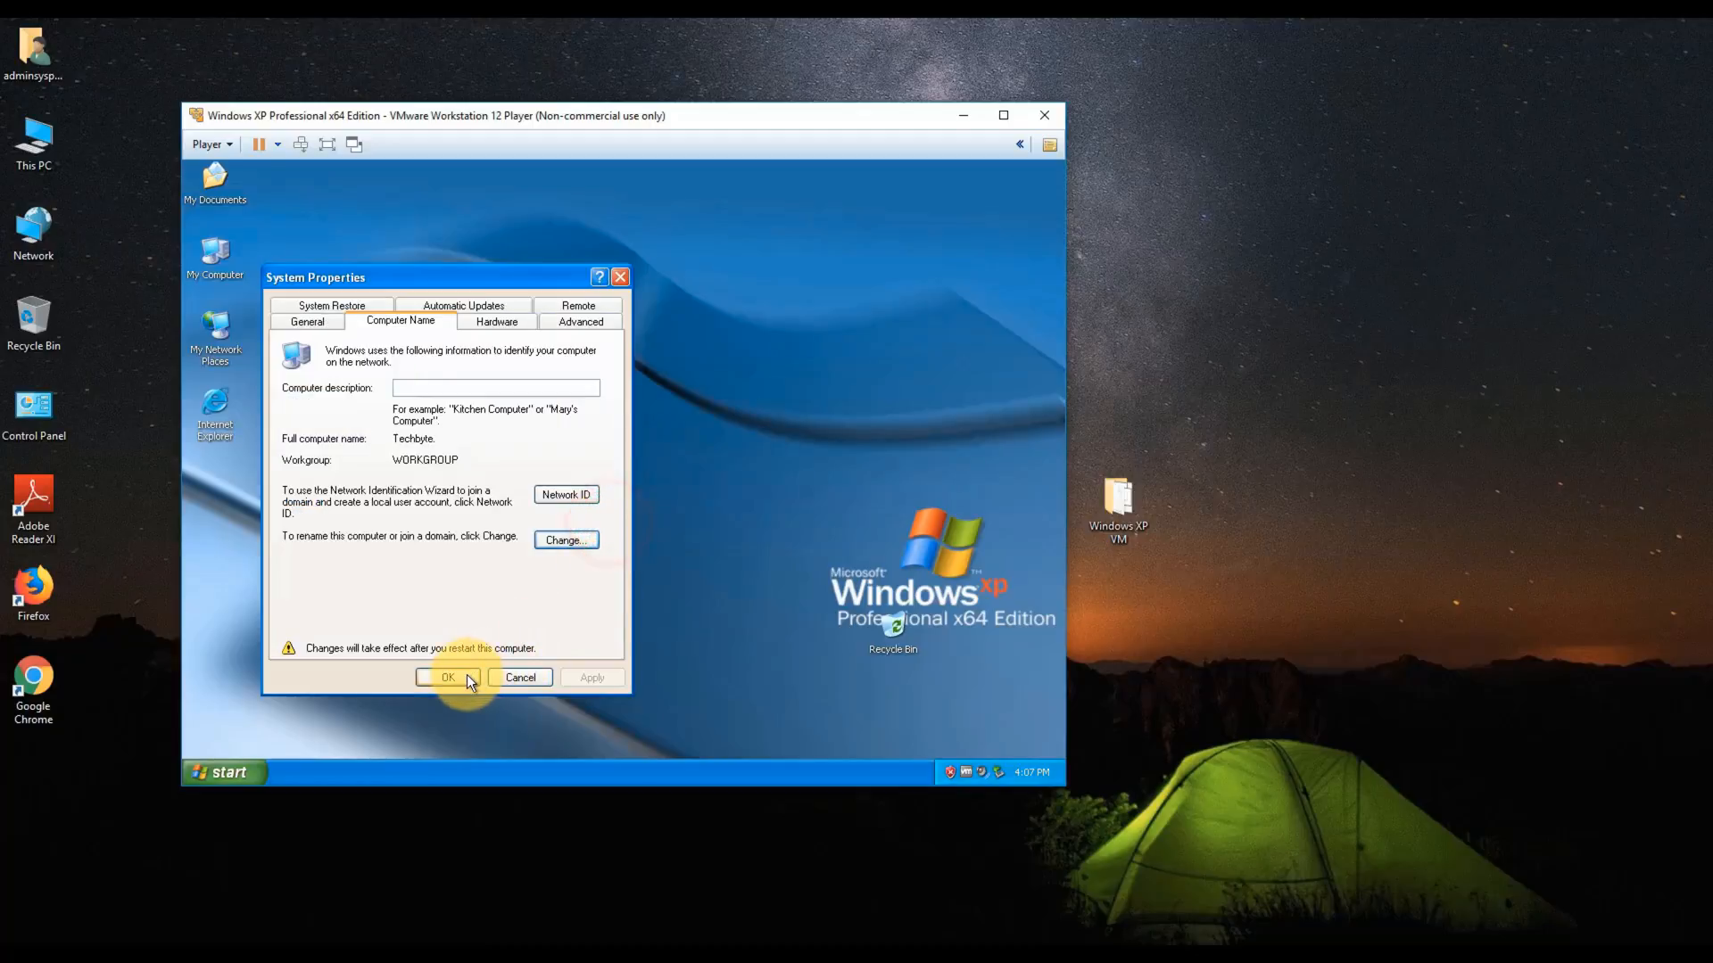
left_click(466, 676)
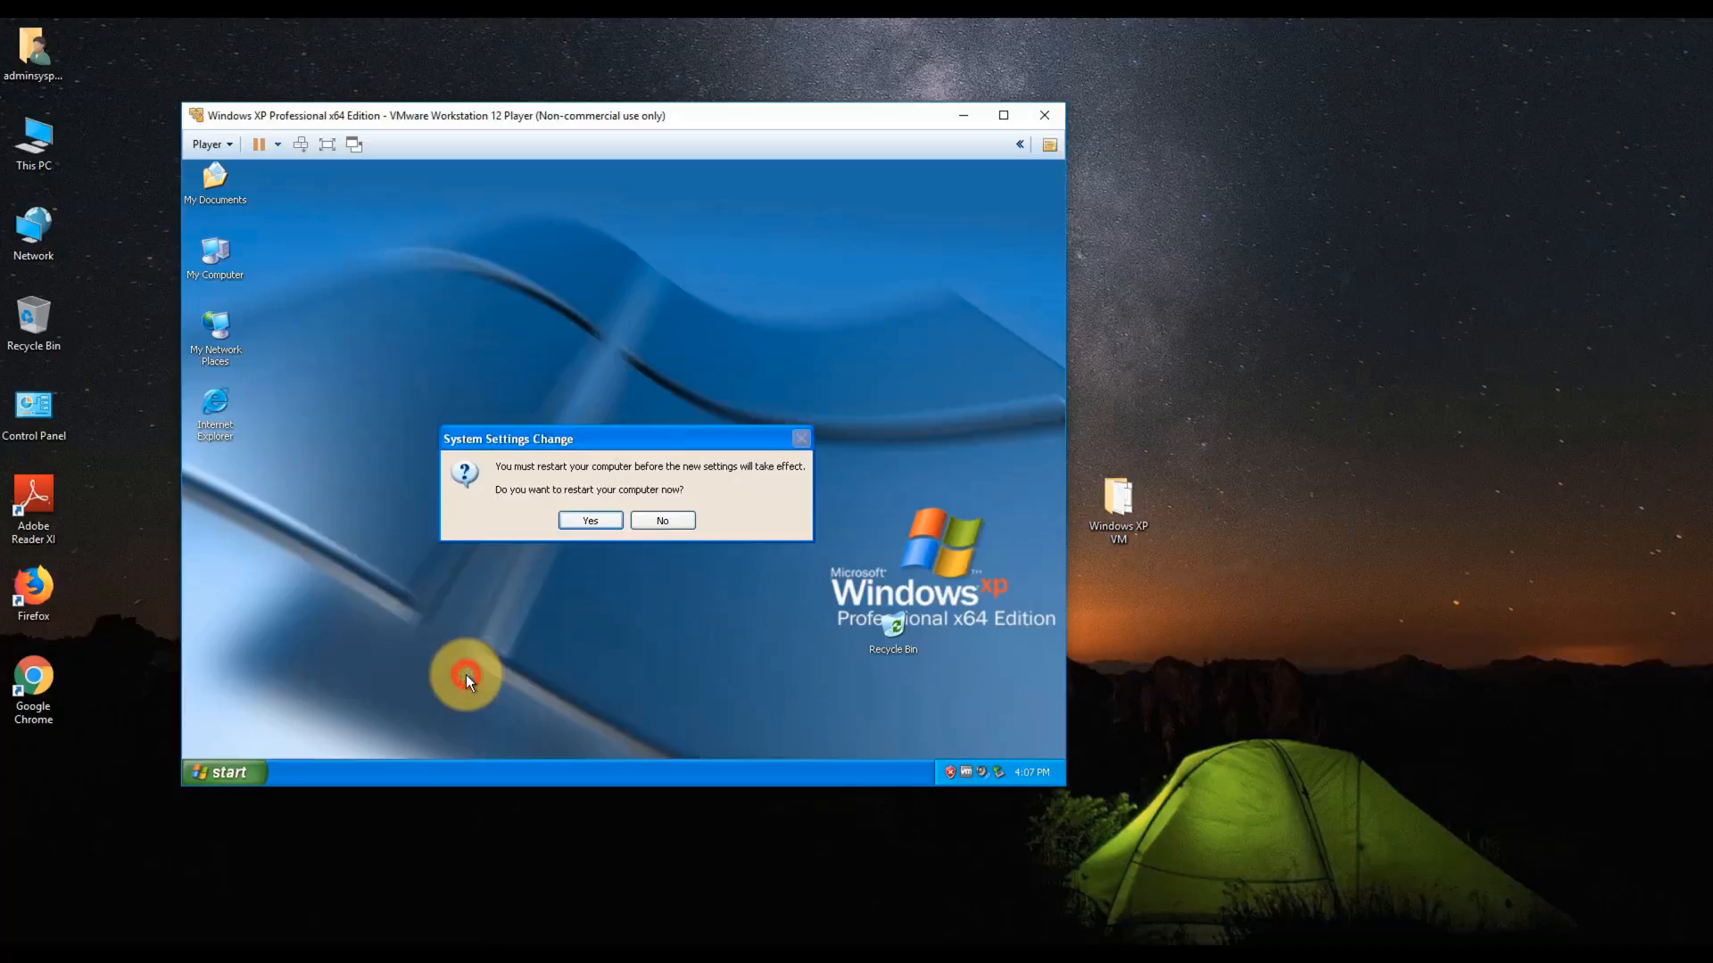
left_click(662, 526)
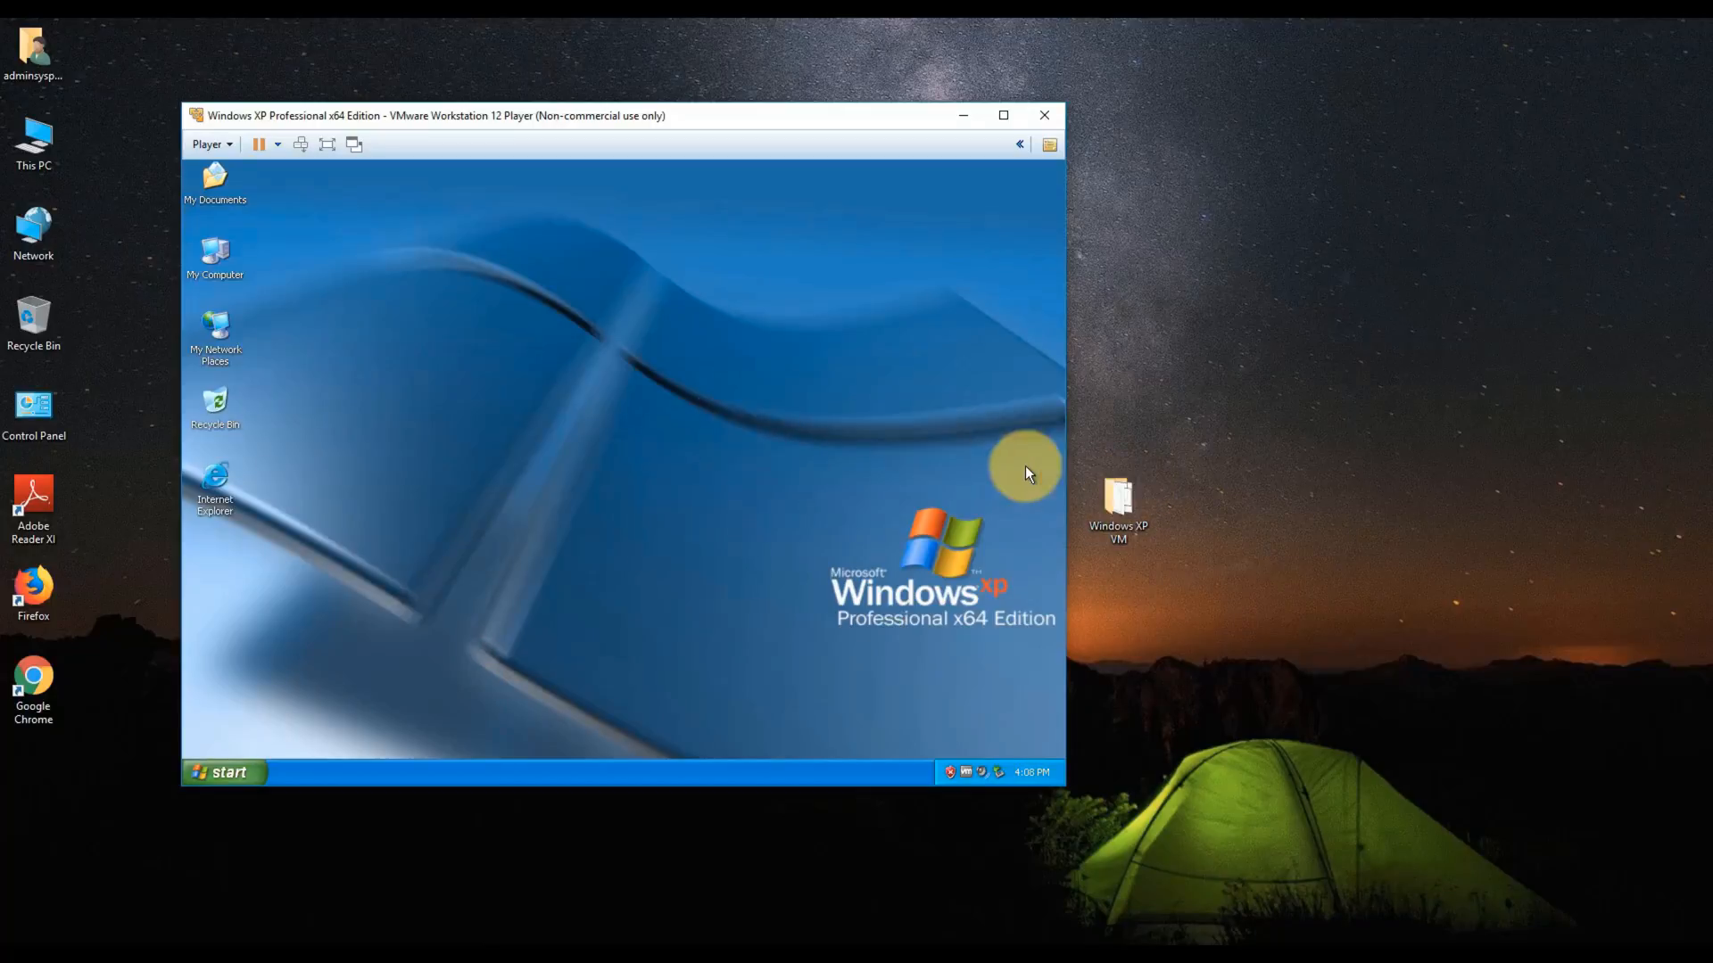
double_click(1119, 494)
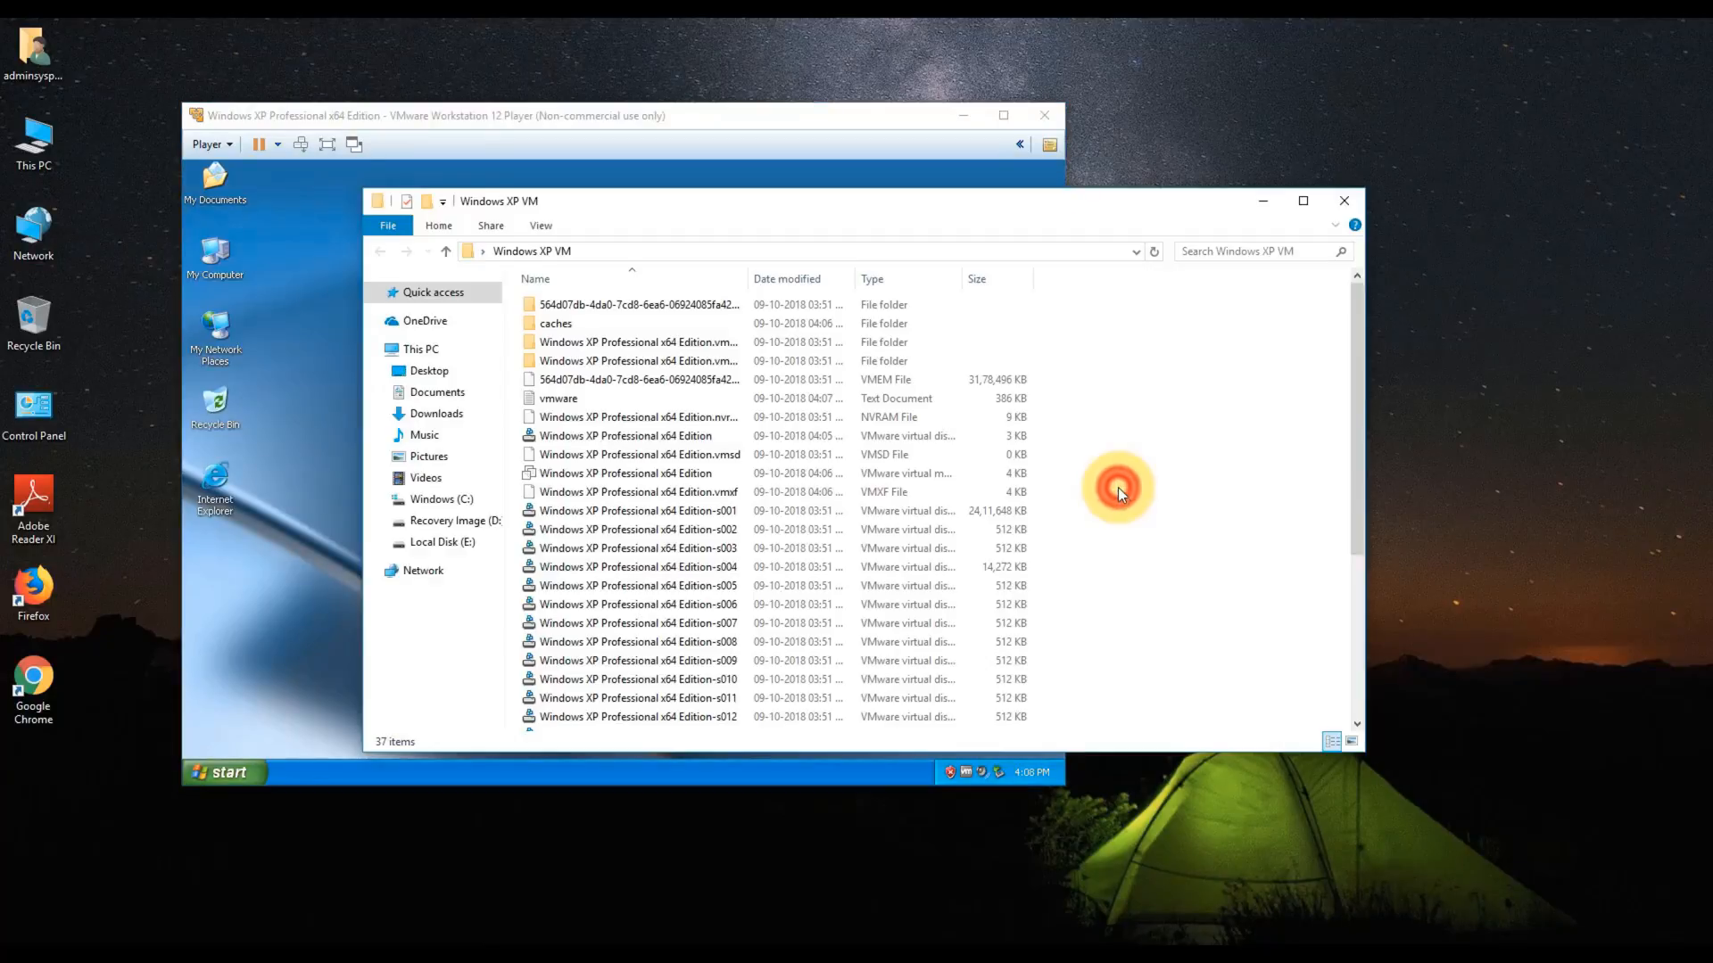
left_click_drag(907, 216, 812, 220)
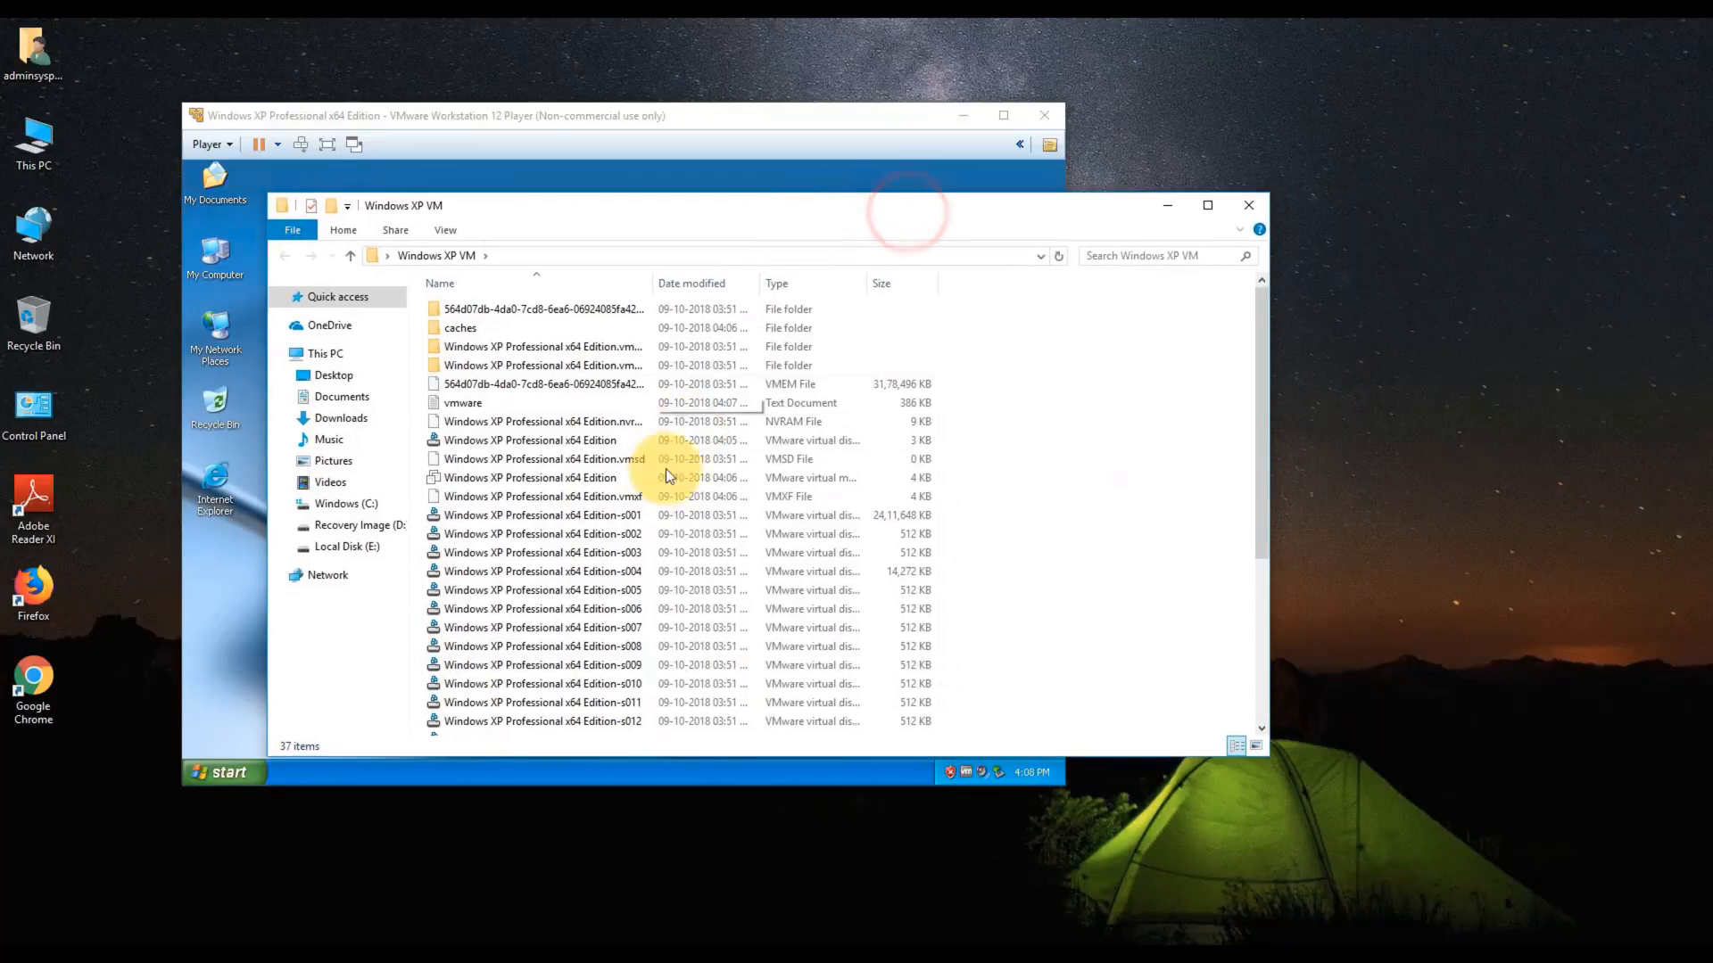
scroll(665, 468, "down", 5)
scroll(661, 478, "up", 5)
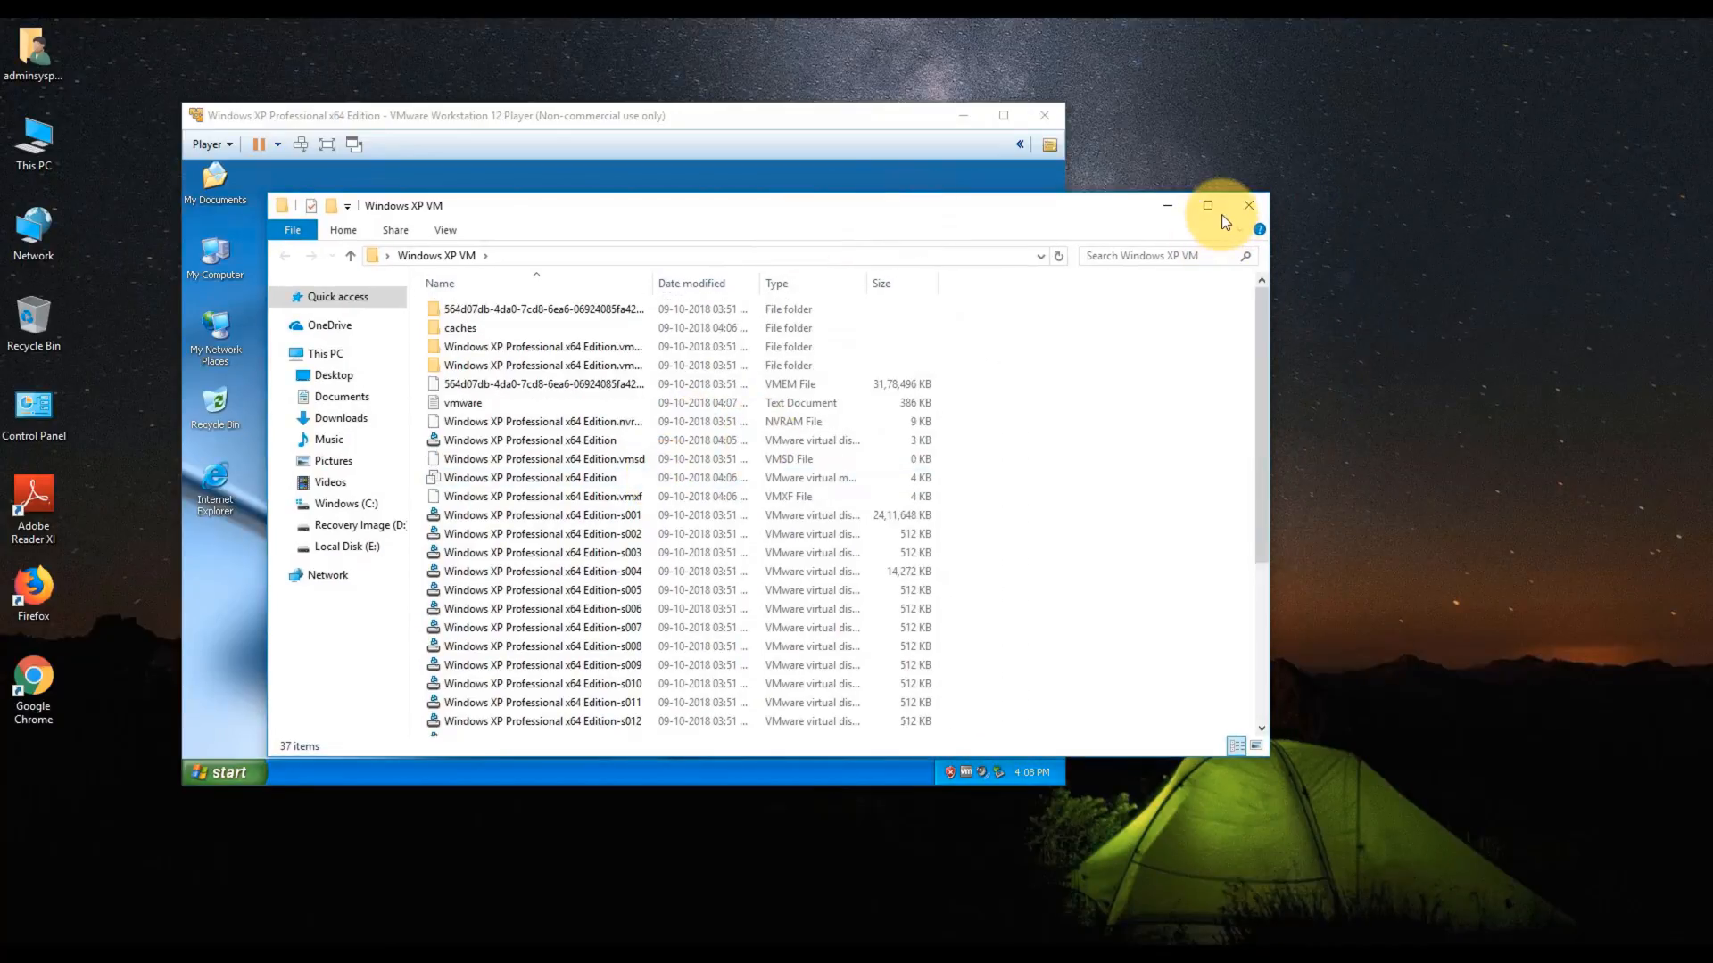
left_click(1237, 206)
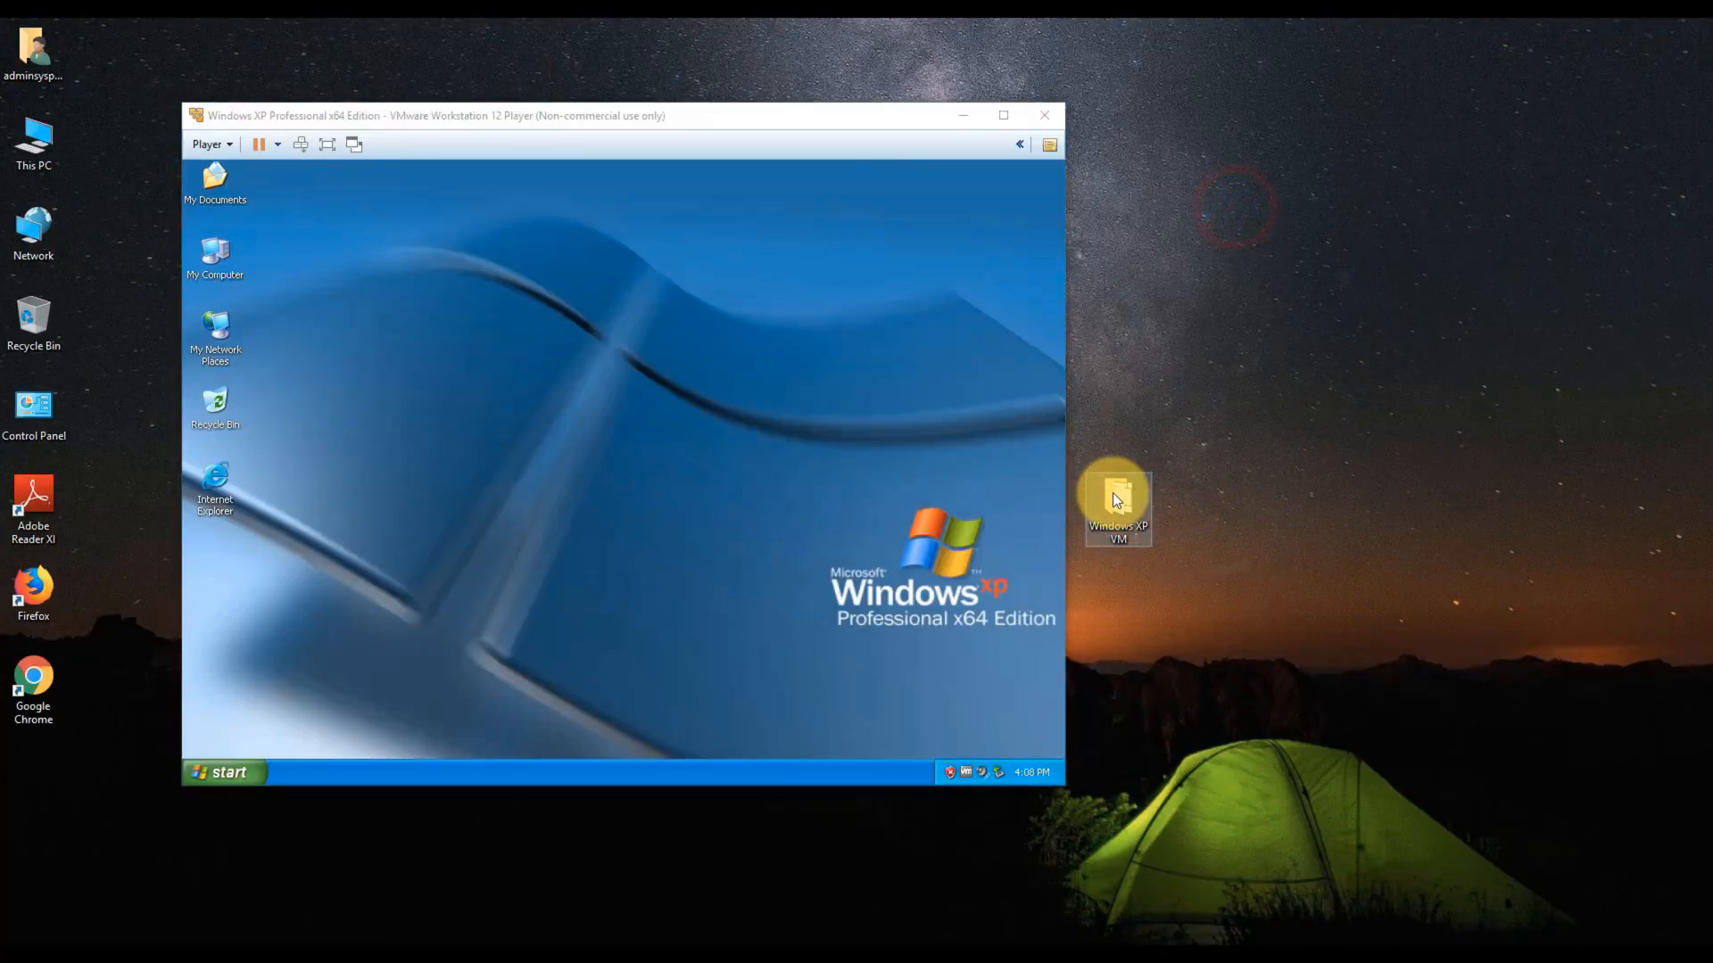
right_click(1113, 492)
left_click(1168, 856)
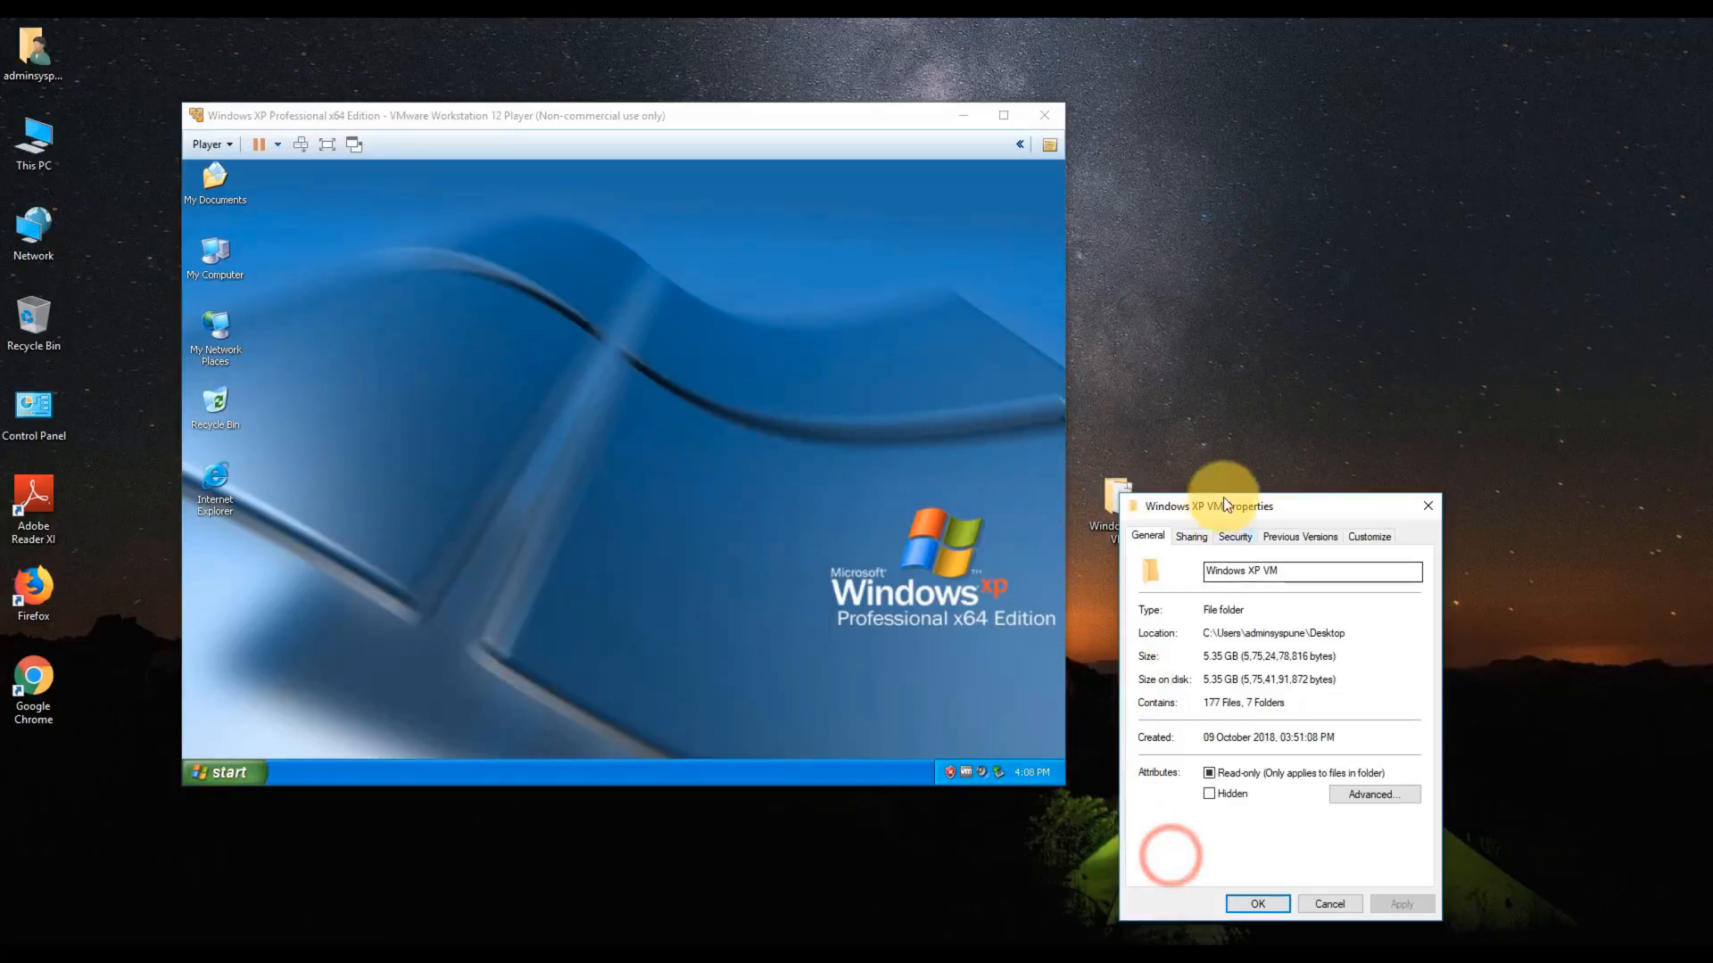
left_click_drag(1223, 505, 676, 253)
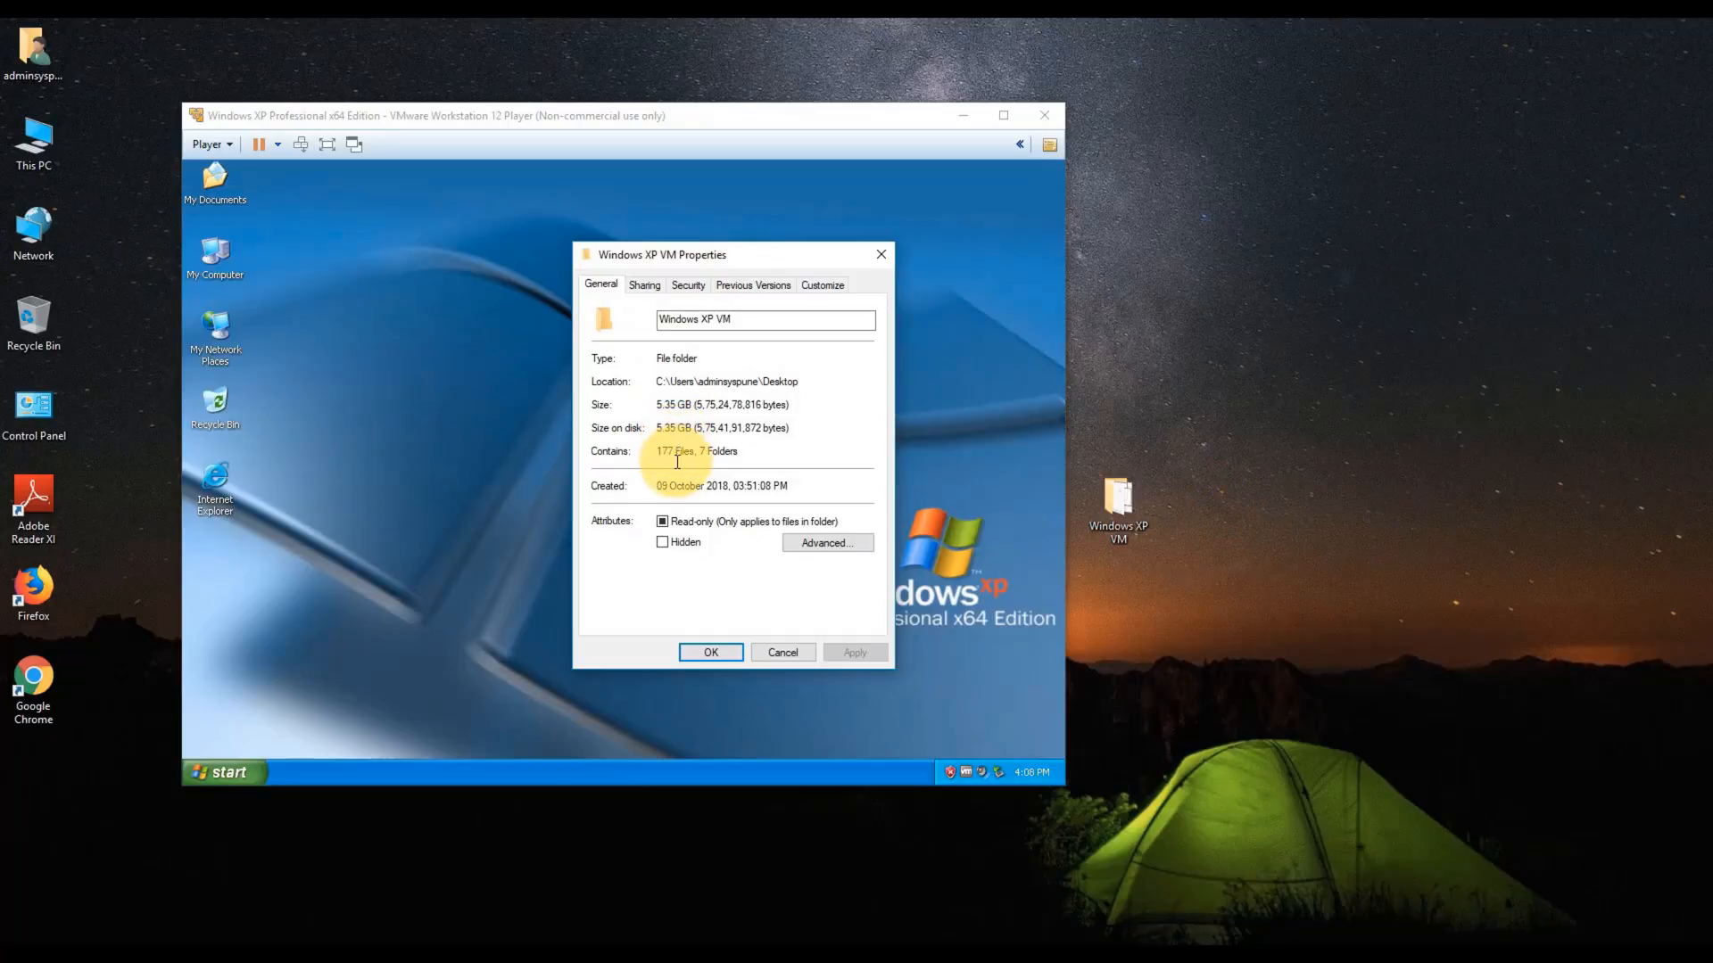
left_click(876, 255)
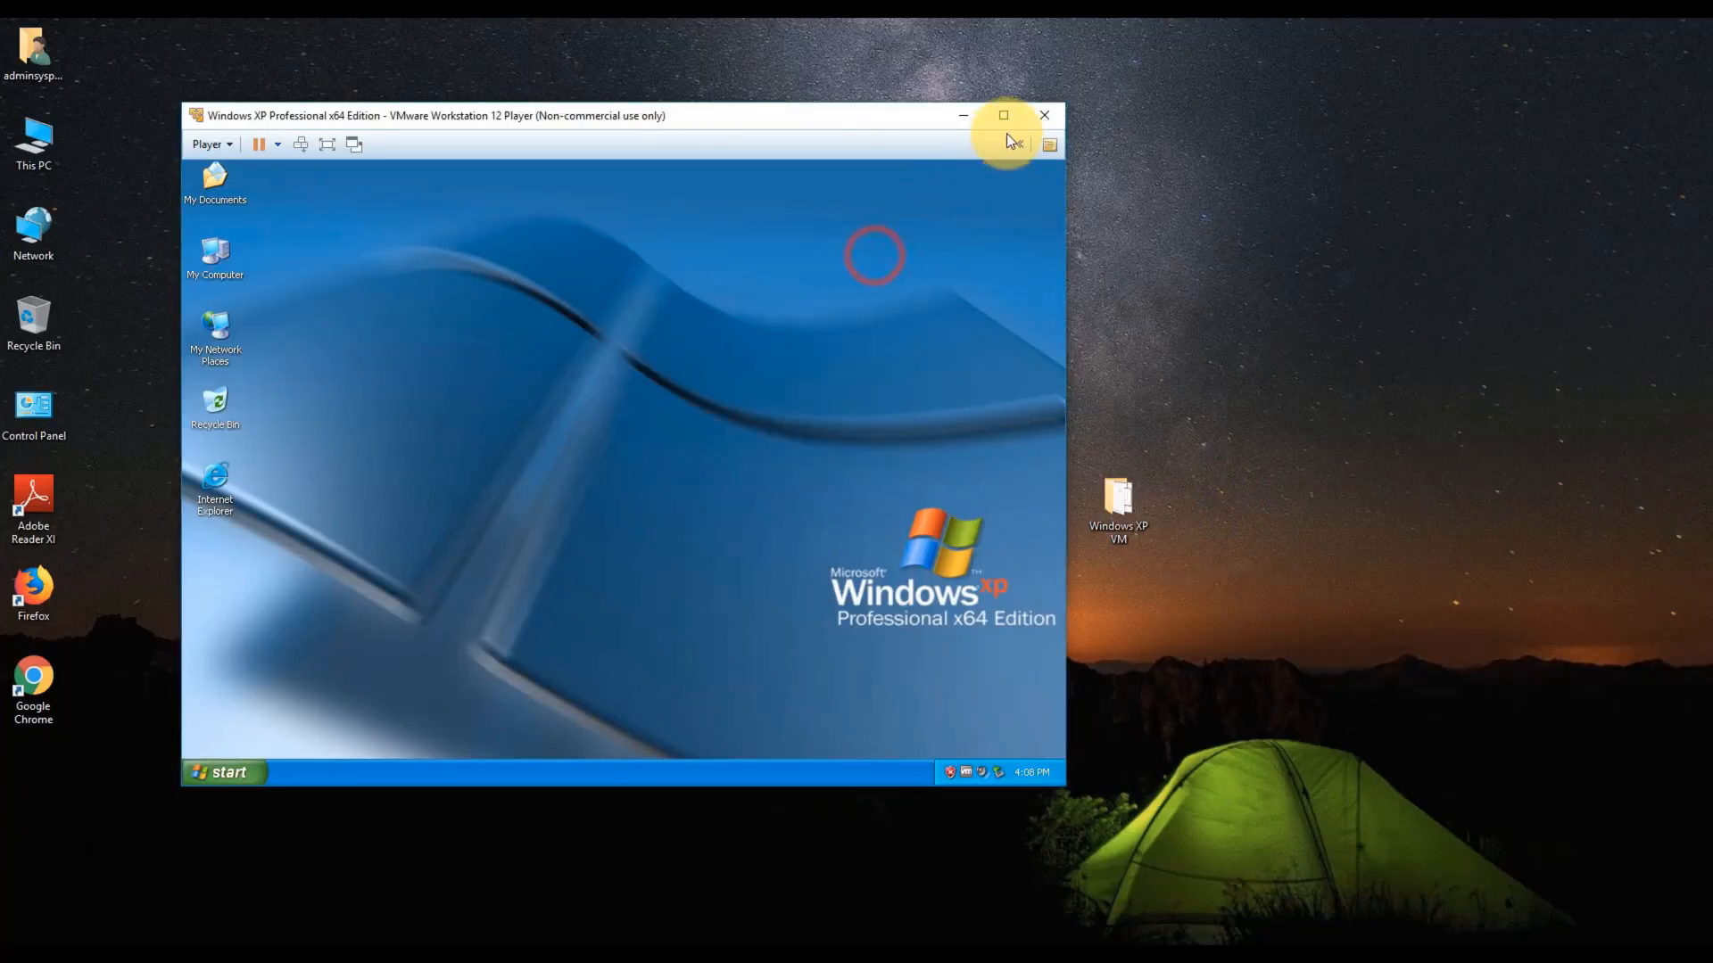
- Turn off the Windows XP guest from the Start menu's Turn Off Computer dialog
left_click(233, 770)
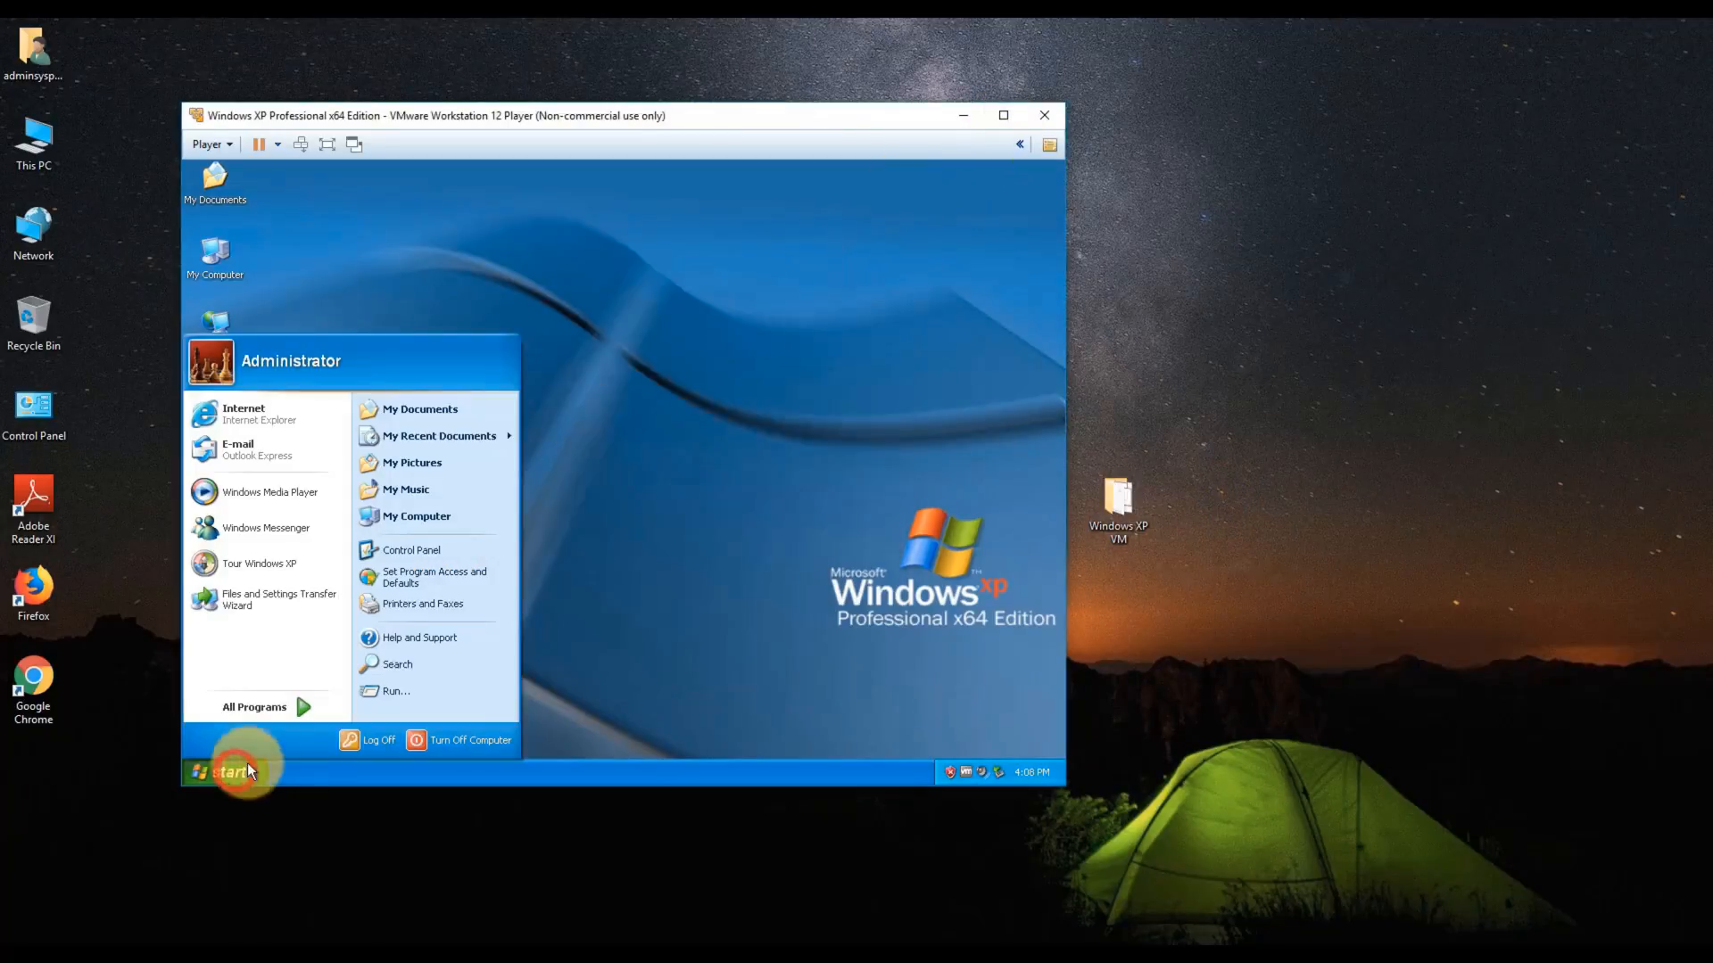
left_click(432, 741)
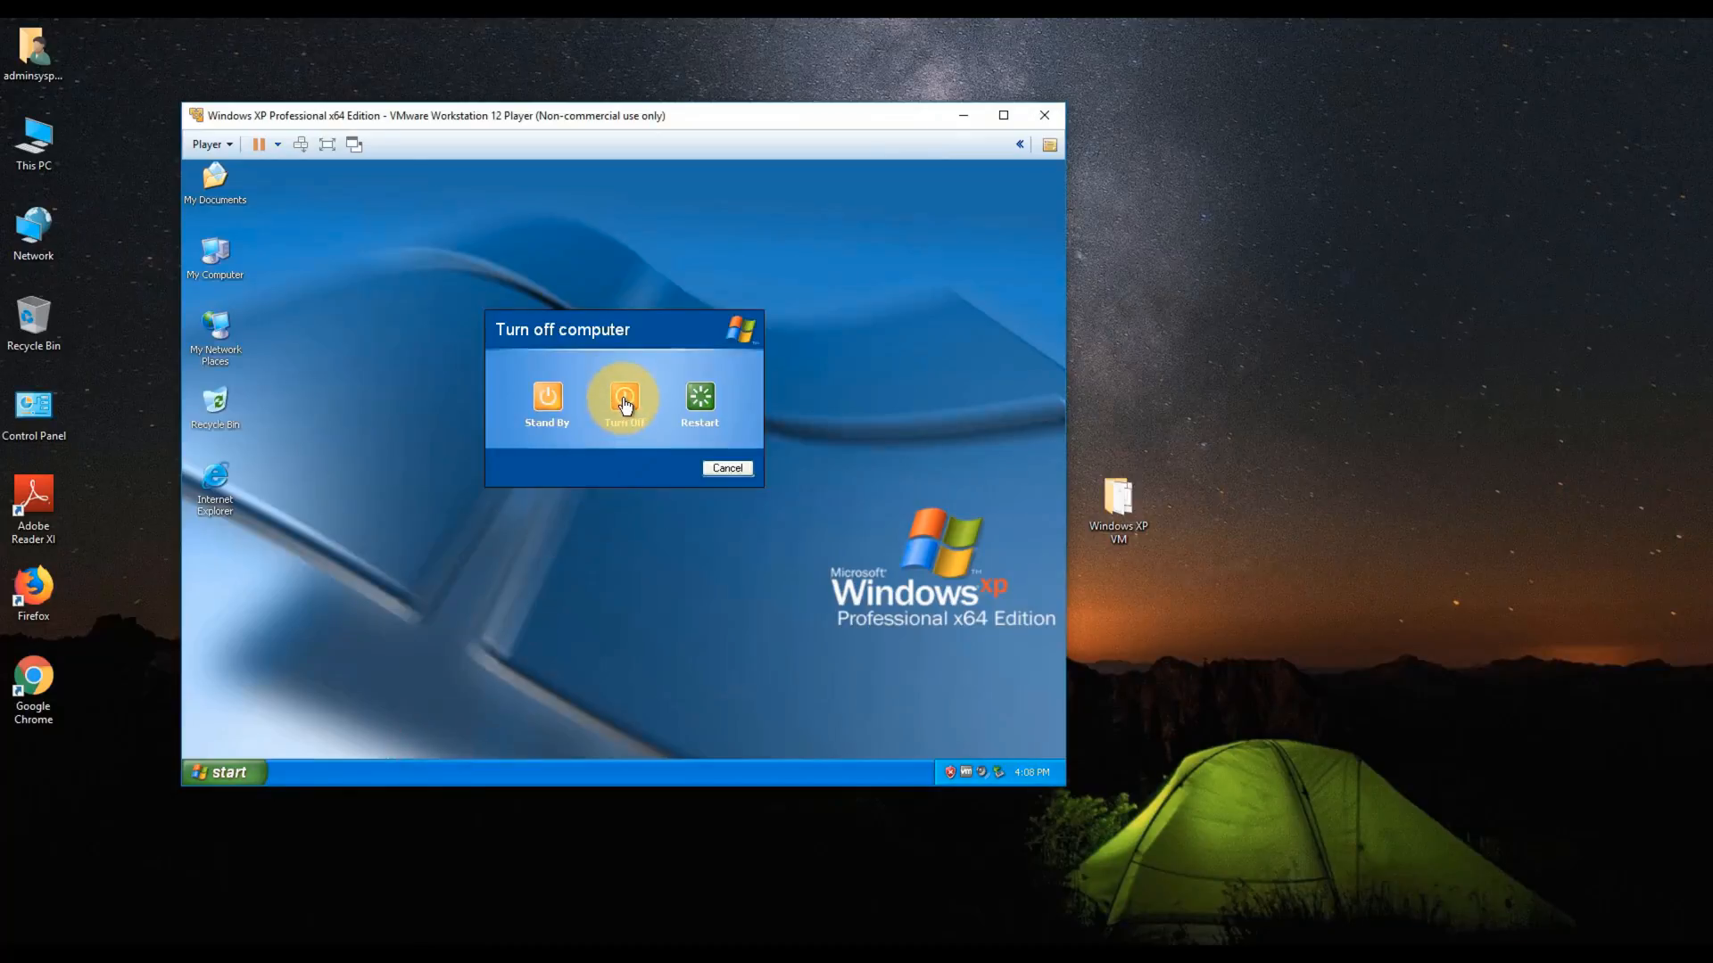
left_click(624, 399)
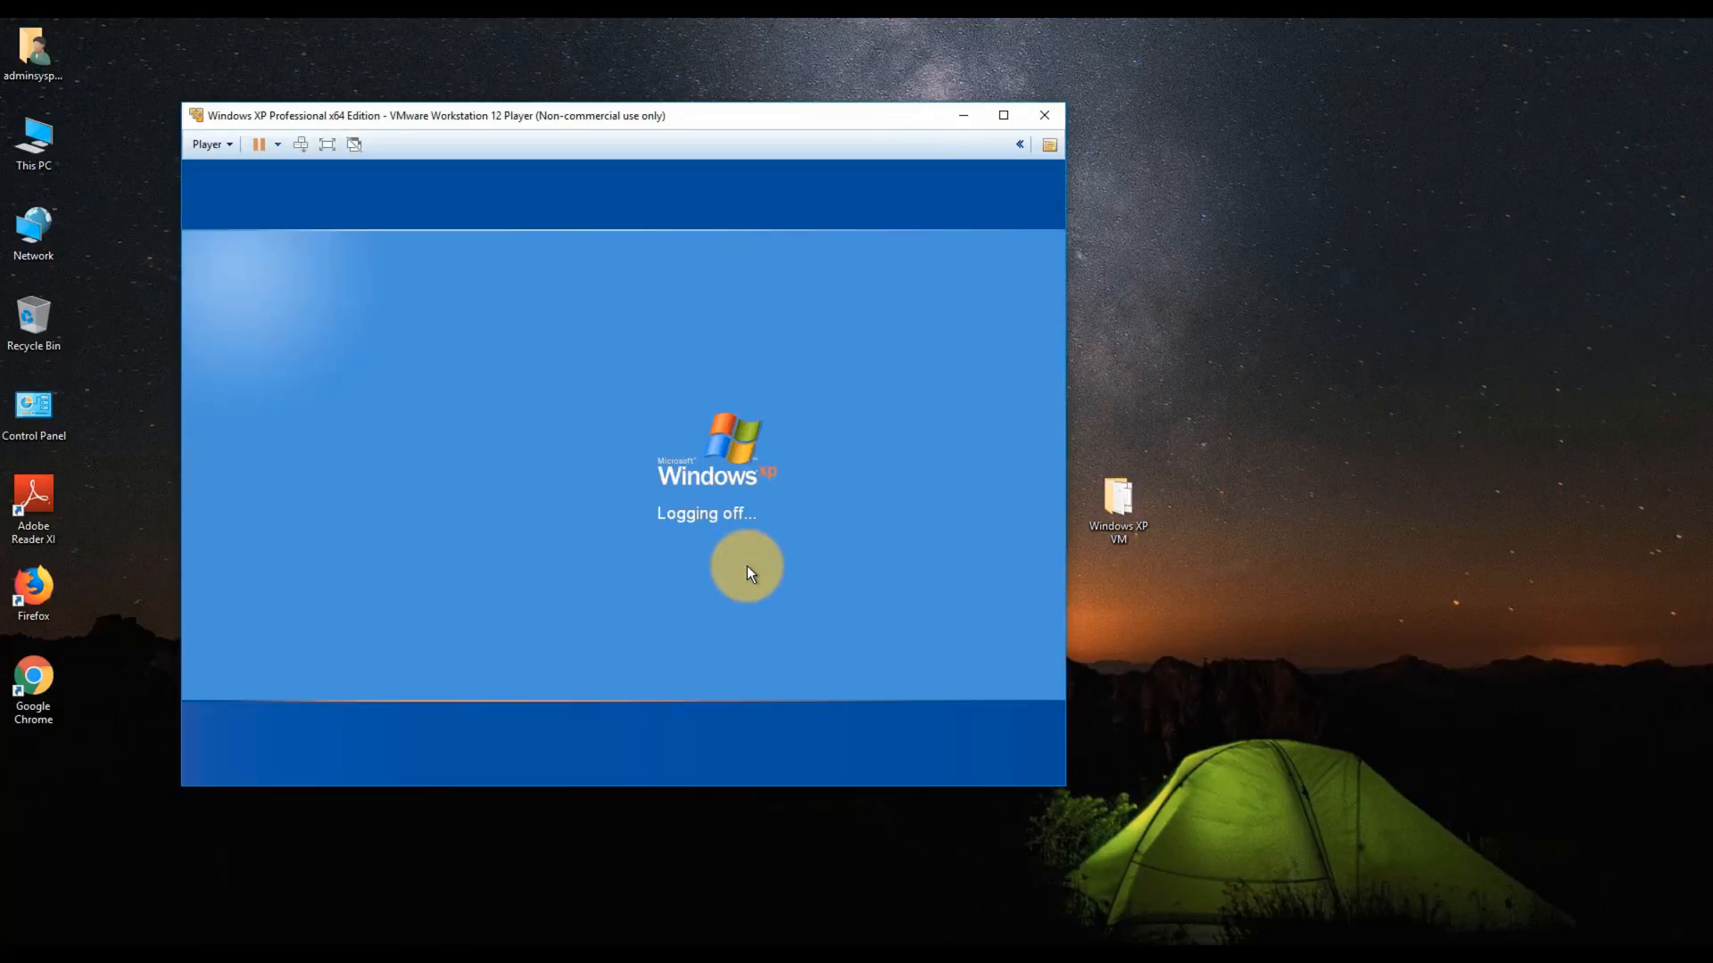